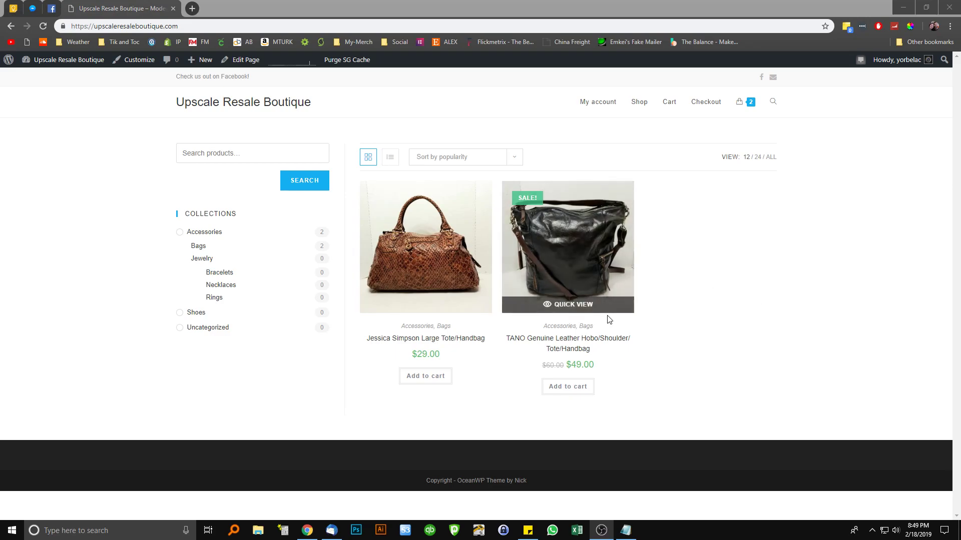
{"action": "left_click", "coordinate": [96, 26]}
{"action": "left_click", "coordinate": [183, 26]}
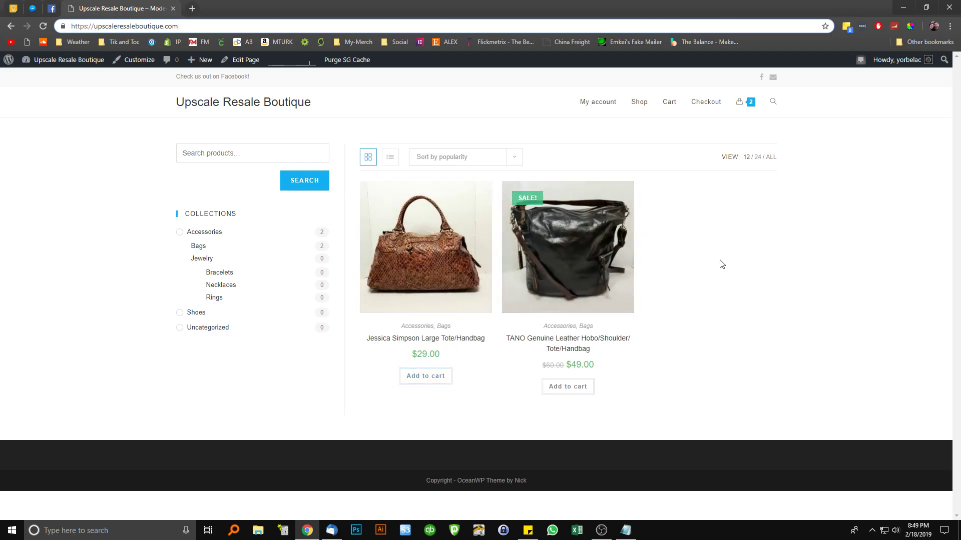
{"action": "left_click", "coordinate": [758, 251]}
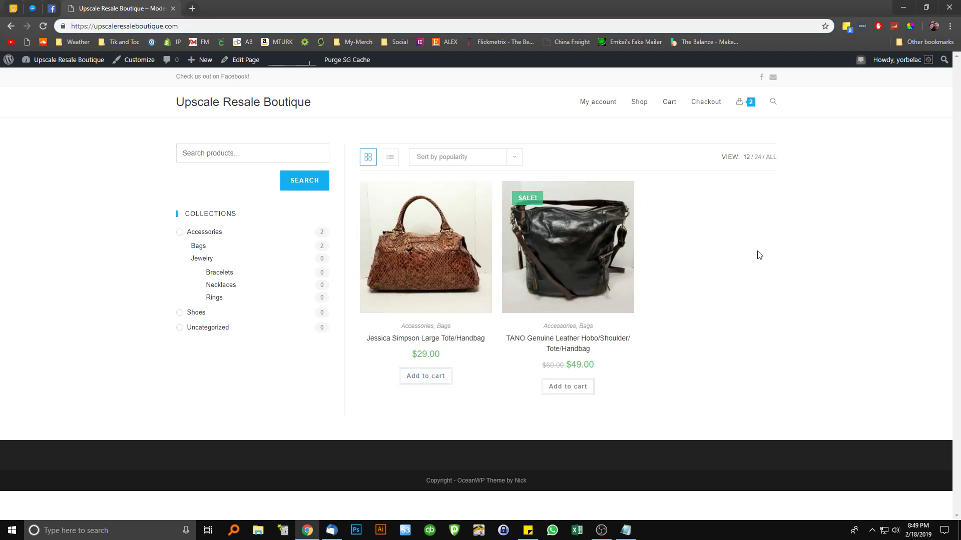
- Check the storefront's Facebook notice and its Facebook group link in a separate tab, then close that tab
{"action": "left_click_drag", "start_coordinate": [193, 76], "coordinate": [230, 80]}
{"action": "left_click", "coordinate": [230, 79]}
{"action": "triple_click", "coordinate": [230, 80]}
{"action": "left_click", "coordinate": [486, 105]}
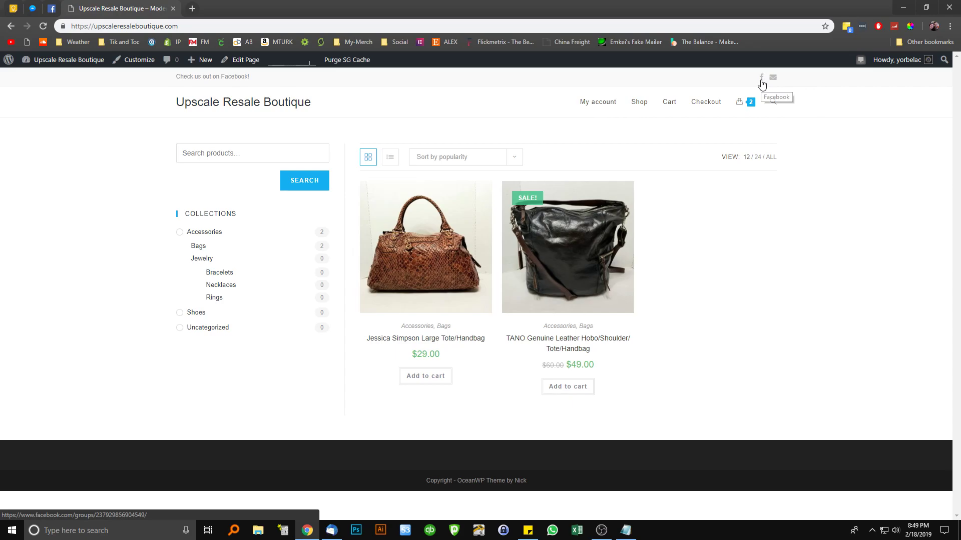
{"action": "middle_click", "coordinate": [761, 77]}
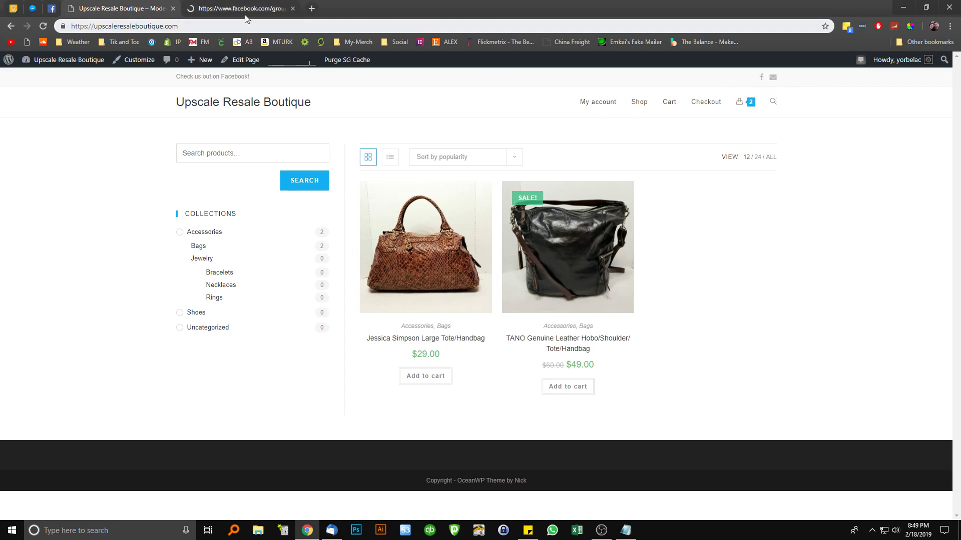
{"action": "left_click", "coordinate": [247, 11]}
{"action": "left_click", "coordinate": [292, 8]}
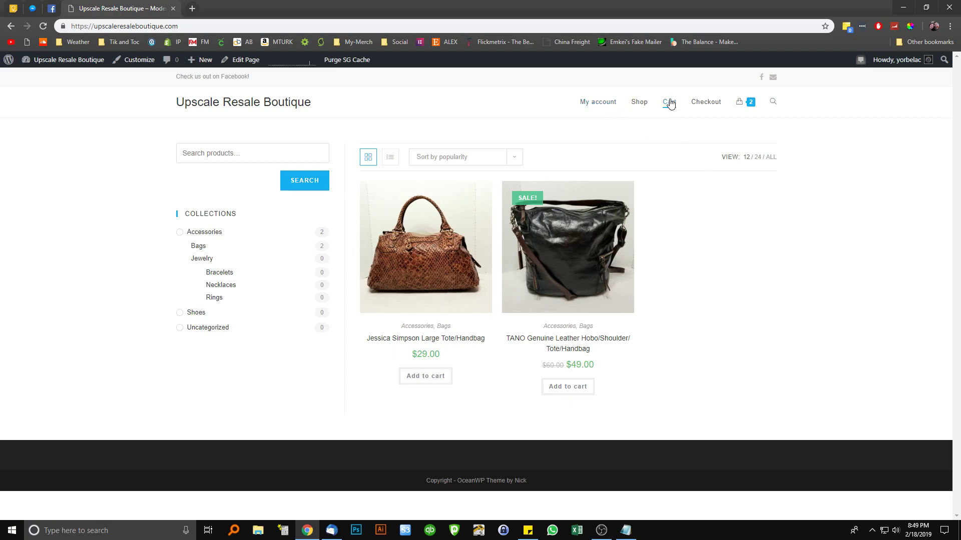
- Check the storefront's header search, the cart preview and the sidebar product search field
{"action": "left_click", "coordinate": [771, 104]}
{"action": "left_click", "coordinate": [771, 105]}
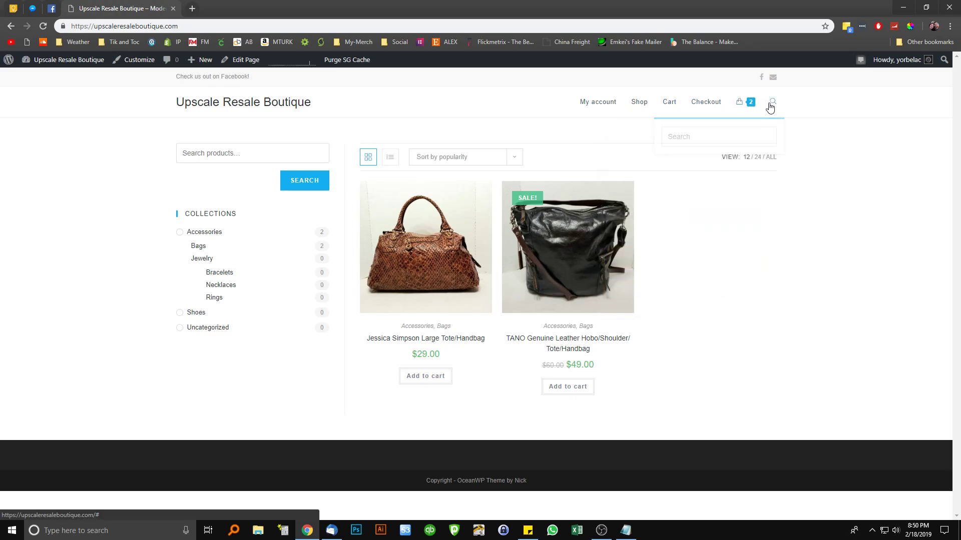
{"action": "mouse_move", "coordinate": [745, 106]}
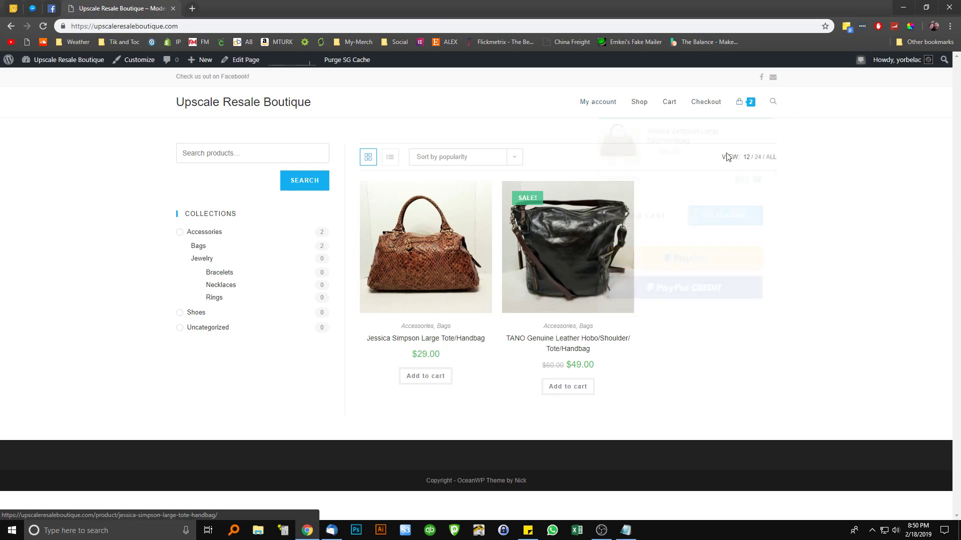
{"action": "left_click", "coordinate": [212, 154]}
{"action": "left_click", "coordinate": [130, 165]}
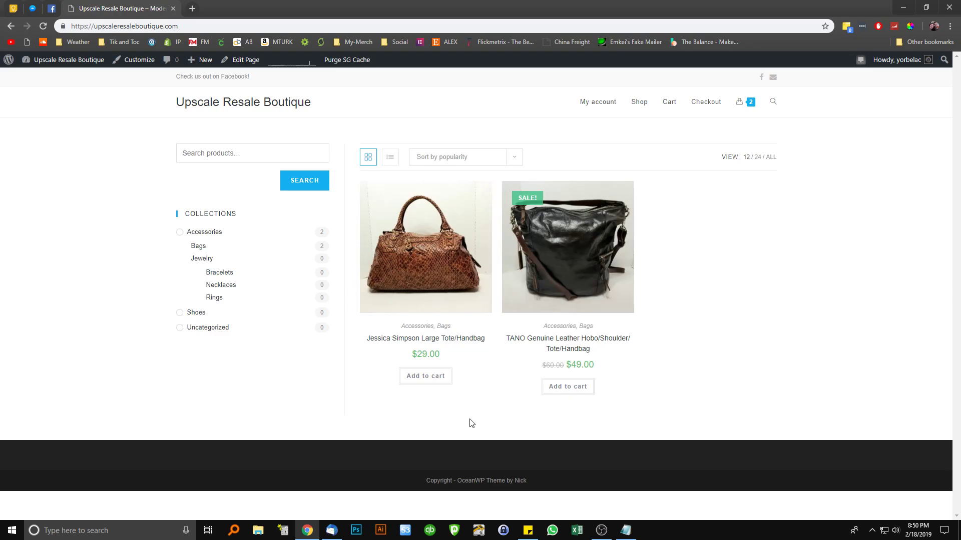
- Preview the shop products in list view, return to grid view, and view the available sorting options
{"action": "left_click", "coordinate": [391, 157]}
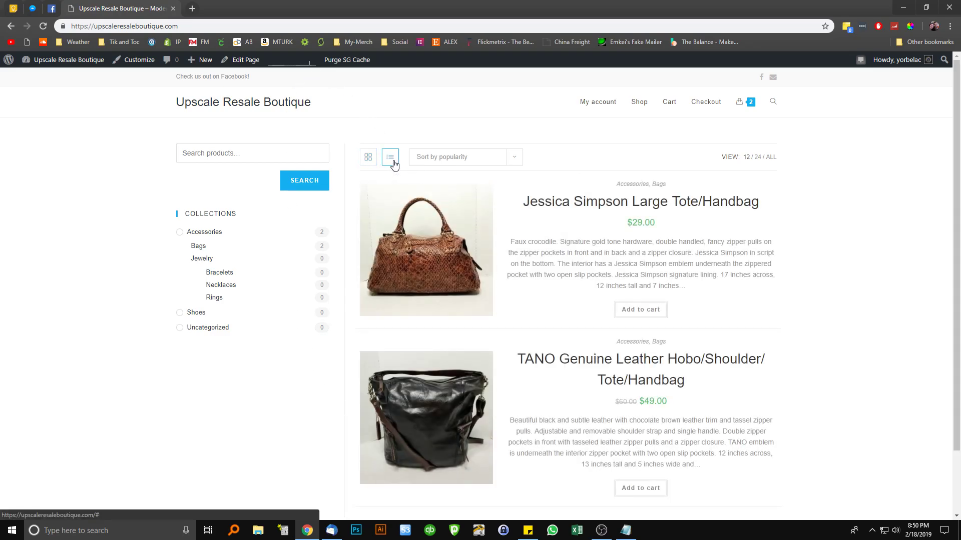
{"action": "left_click", "coordinate": [369, 159]}
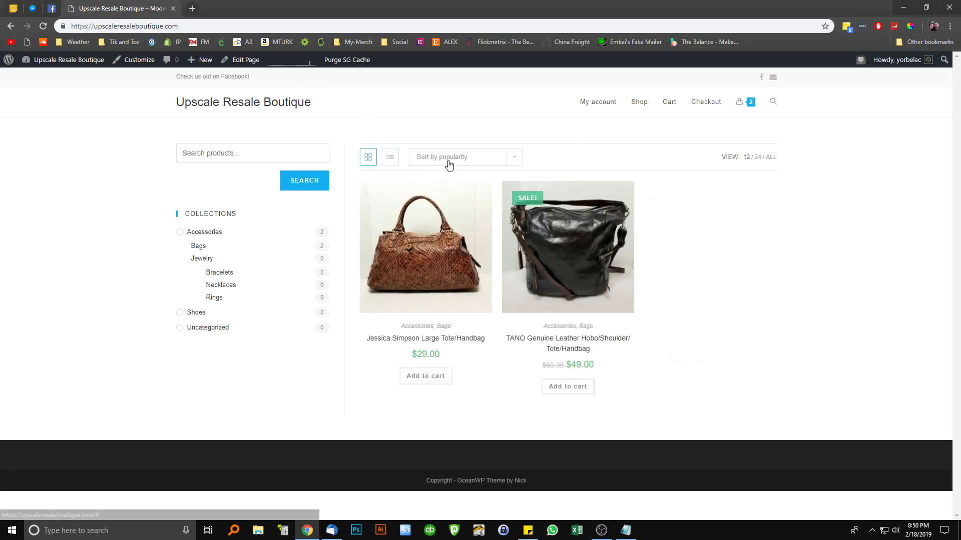
{"action": "left_click", "coordinate": [448, 159]}
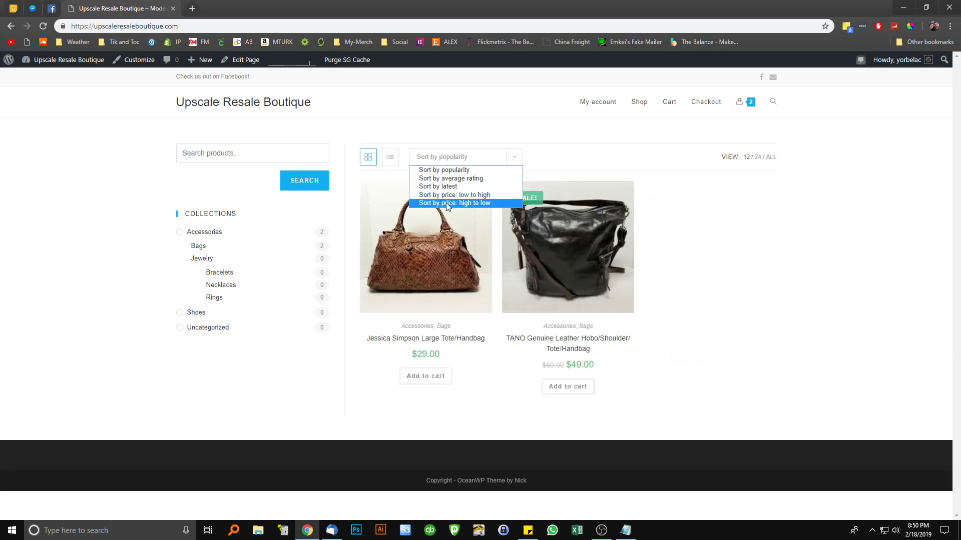
{"action": "left_click", "coordinate": [656, 161]}
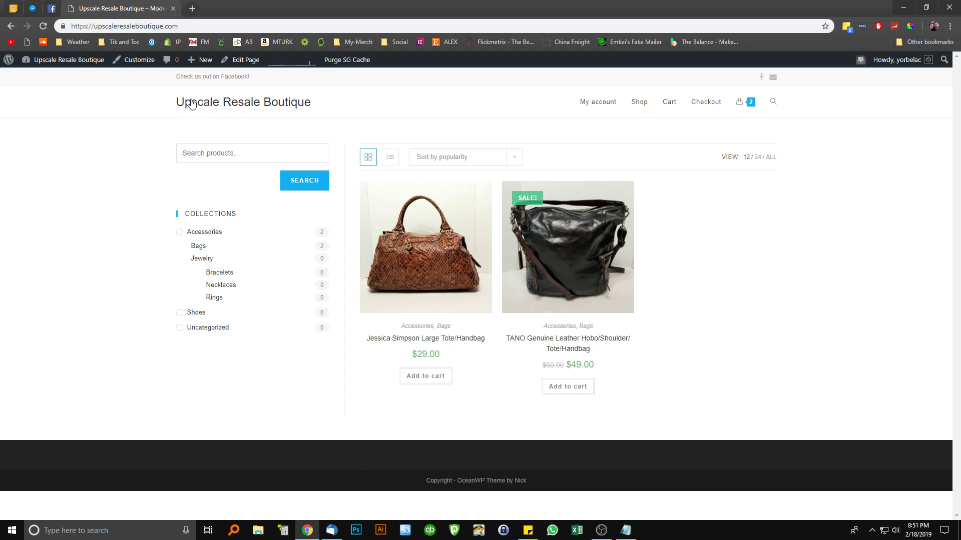
- Open the site's WordPress admin dashboard at upscaleresaleboutique.com/wp-admin
{"action": "left_click", "coordinate": [200, 26]}
{"action": "left_click", "coordinate": [200, 26]}
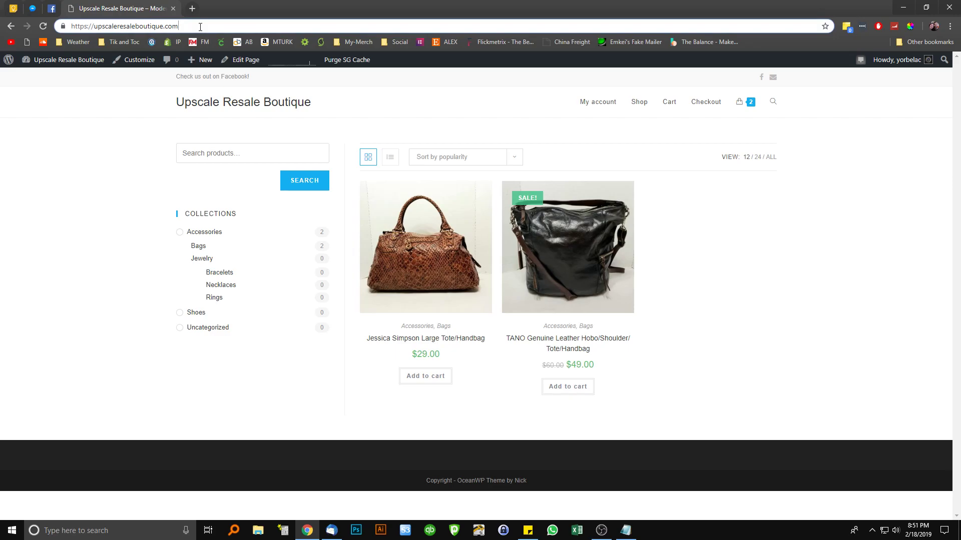
{"action": "type", "text": "/"}
{"action": "type", "text": "w"}
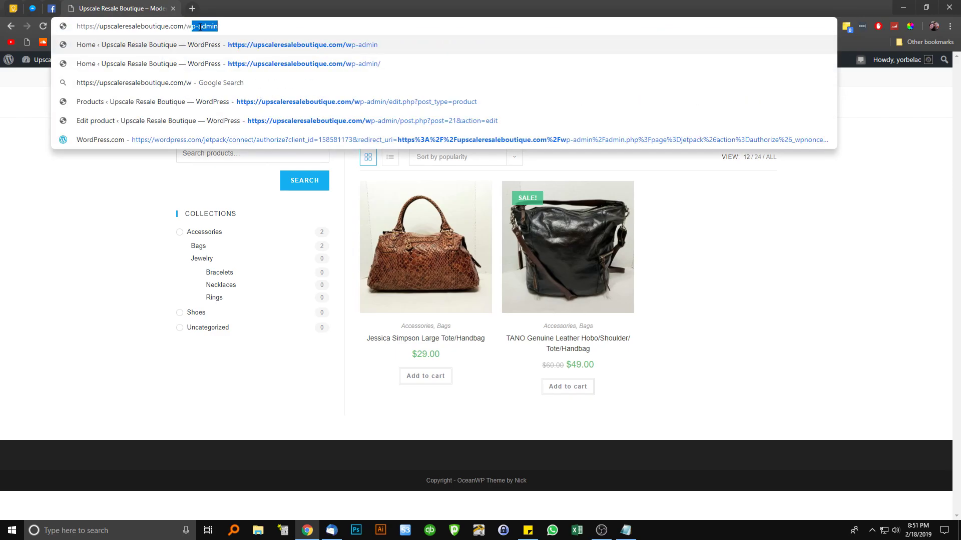
{"action": "type", "text": "p-admin"}
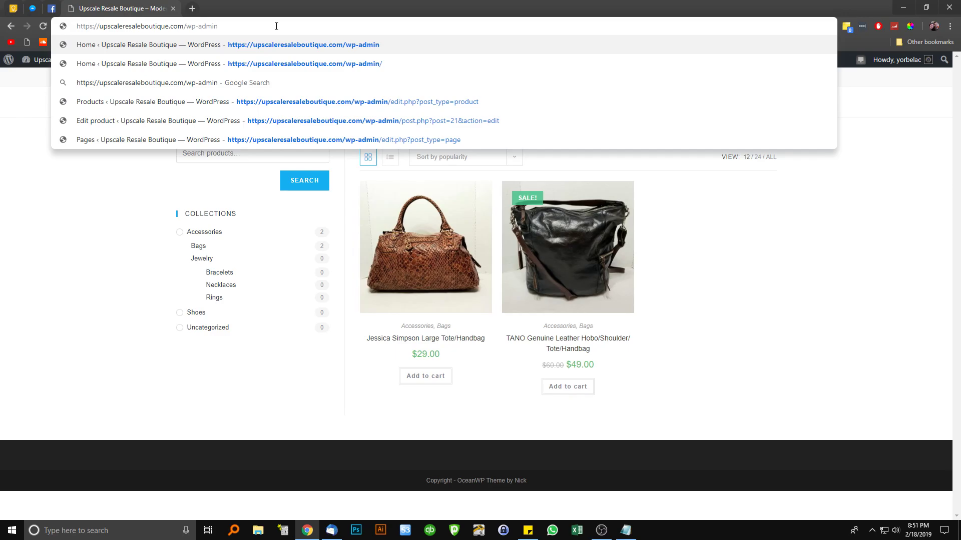
{"action": "key", "text": "Return"}
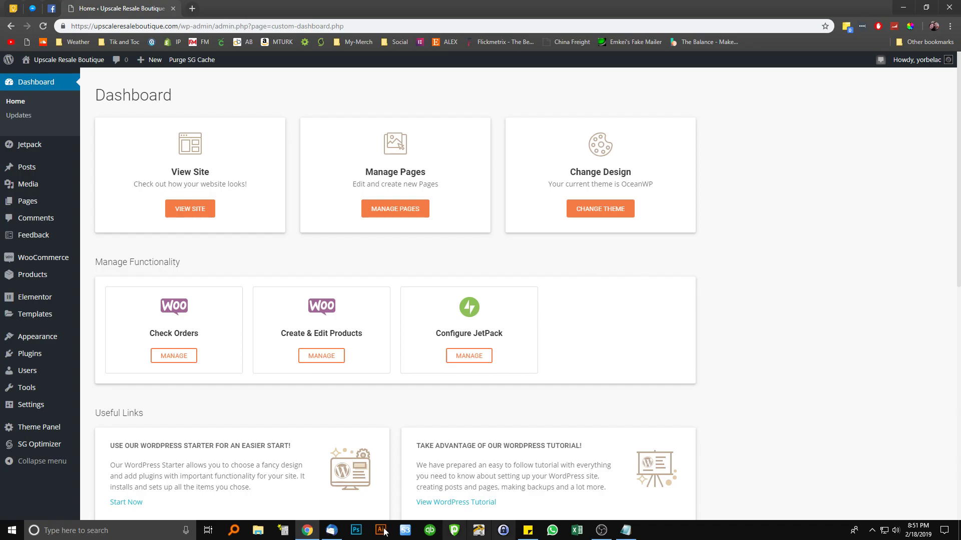
{"action": "mouse_move", "coordinate": [25, 371]}
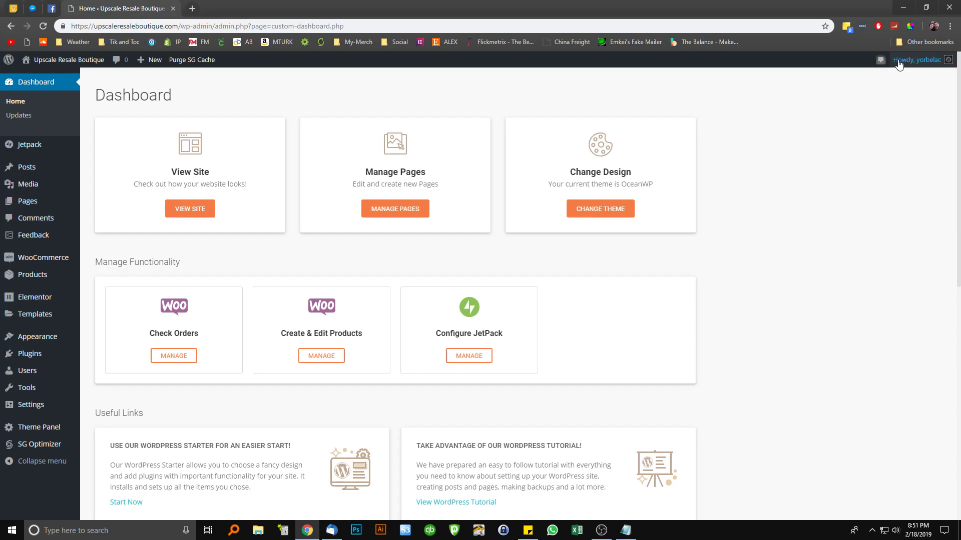
{"action": "mouse_move", "coordinate": [905, 60]}
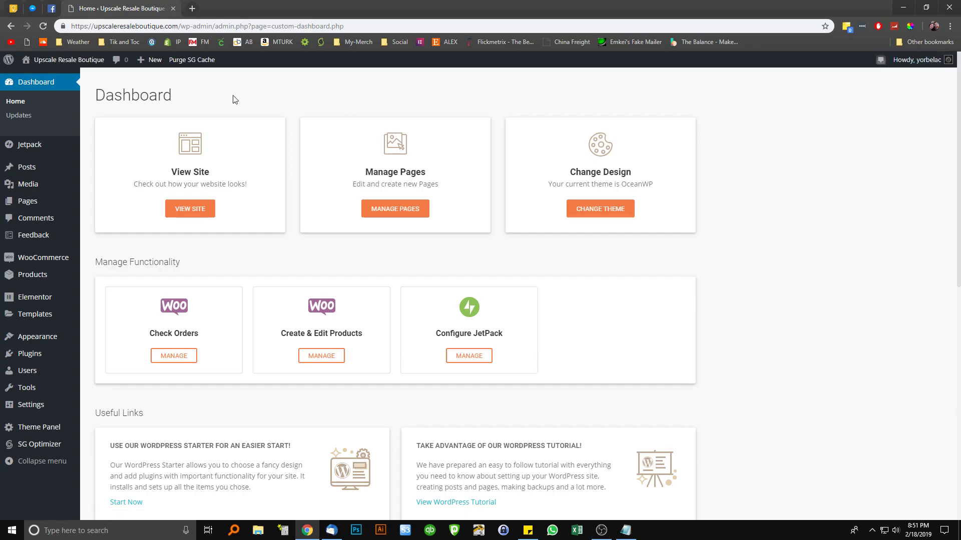
{"action": "mouse_move", "coordinate": [40, 66]}
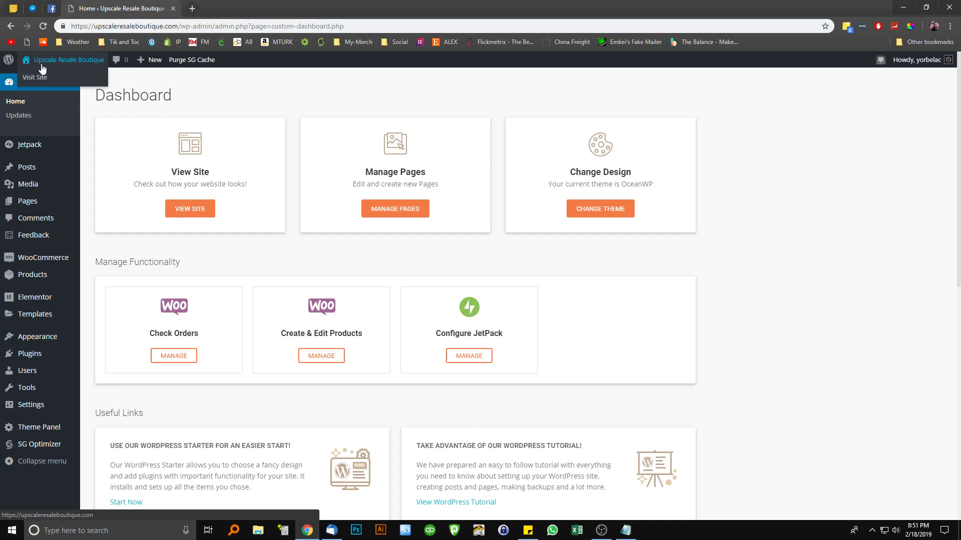
{"action": "middle_click", "coordinate": [38, 79]}
{"action": "right_click", "coordinate": [53, 82]}
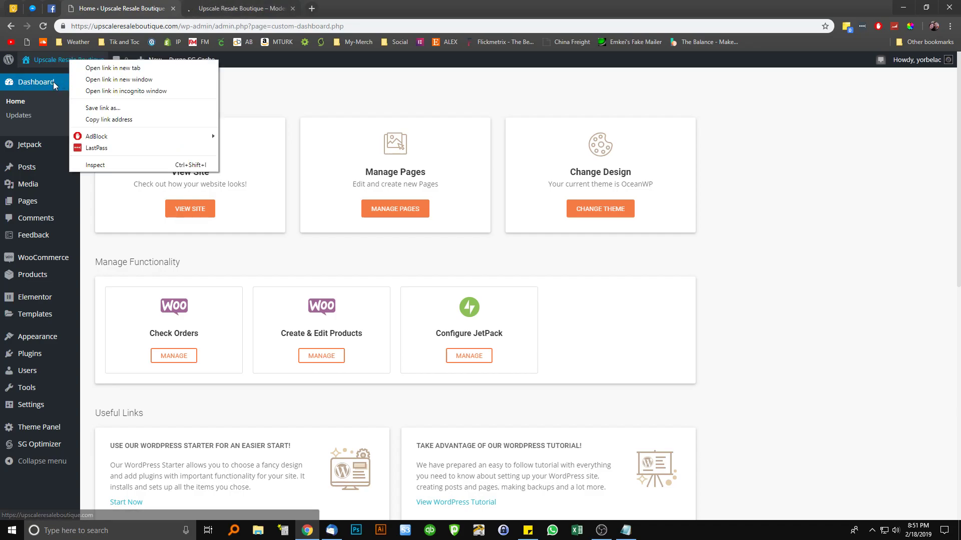
{"action": "left_click", "coordinate": [95, 90]}
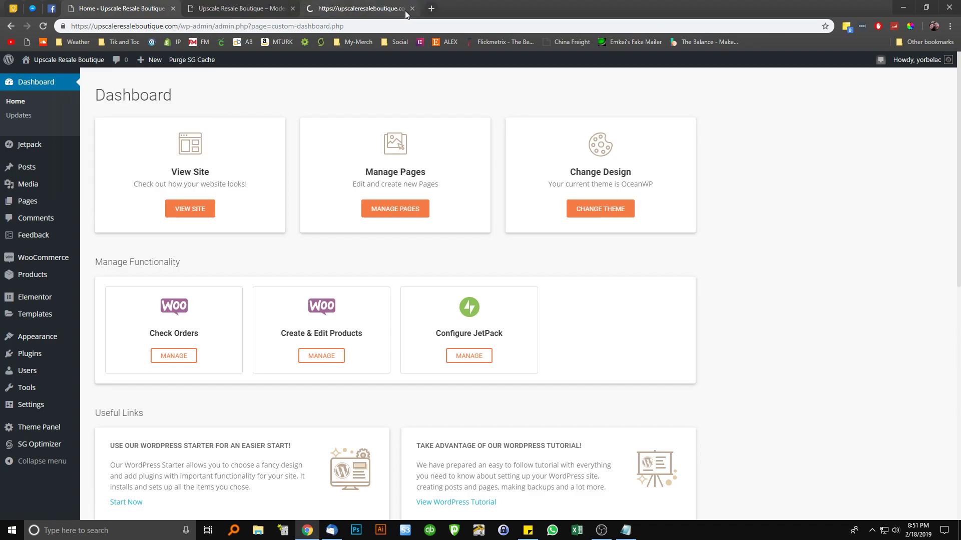
{"action": "left_click", "coordinate": [276, 10]}
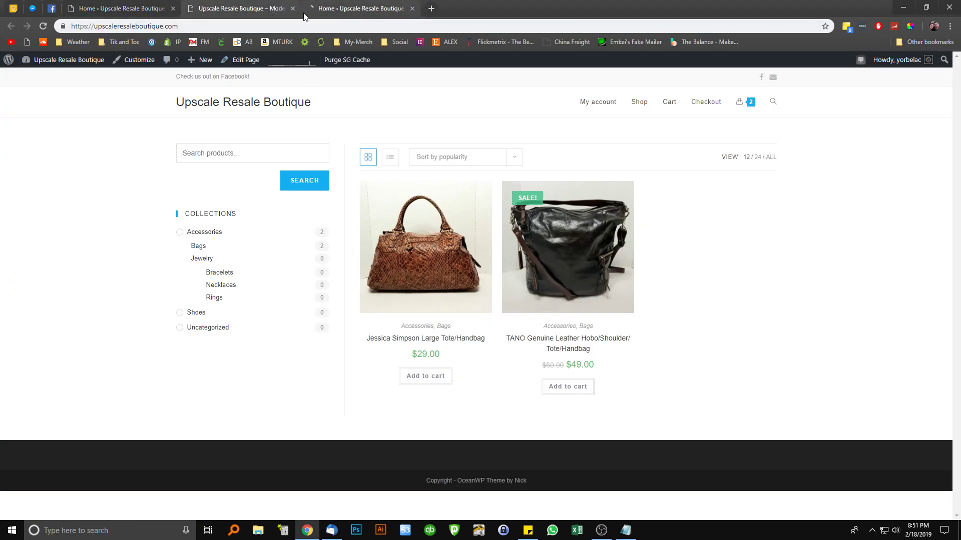
{"action": "left_click", "coordinate": [293, 9]}
{"action": "left_click", "coordinate": [310, 8]}
- Open the live storefront in a separate browser tab and return to the WordPress dashboard
{"action": "mouse_move", "coordinate": [55, 61]}
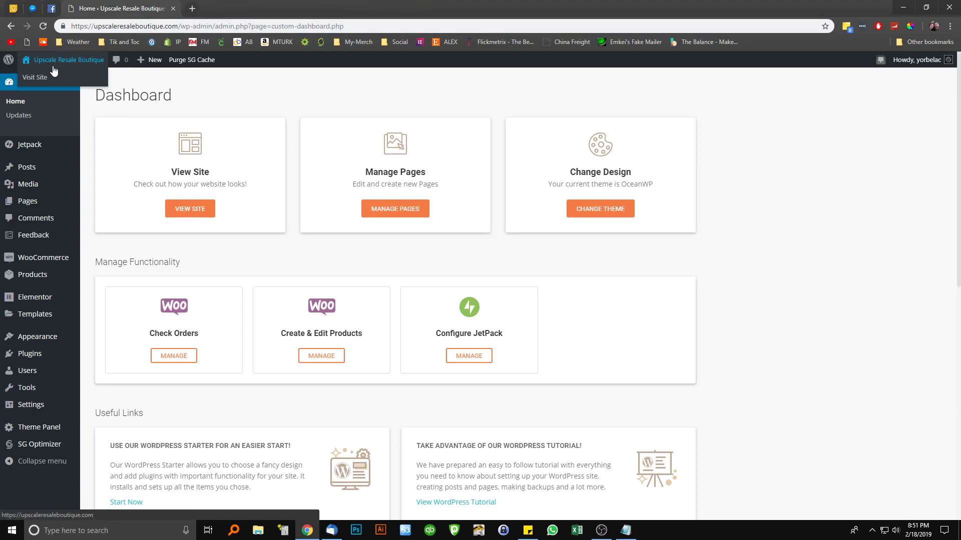
{"action": "middle_click", "coordinate": [42, 79]}
{"action": "left_click", "coordinate": [206, 8]}
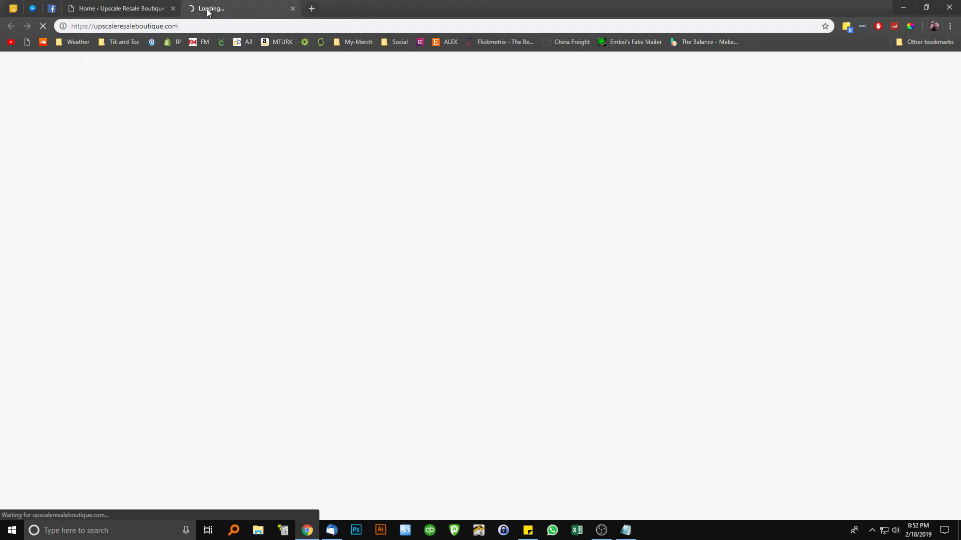
{"action": "left_click", "coordinate": [140, 10]}
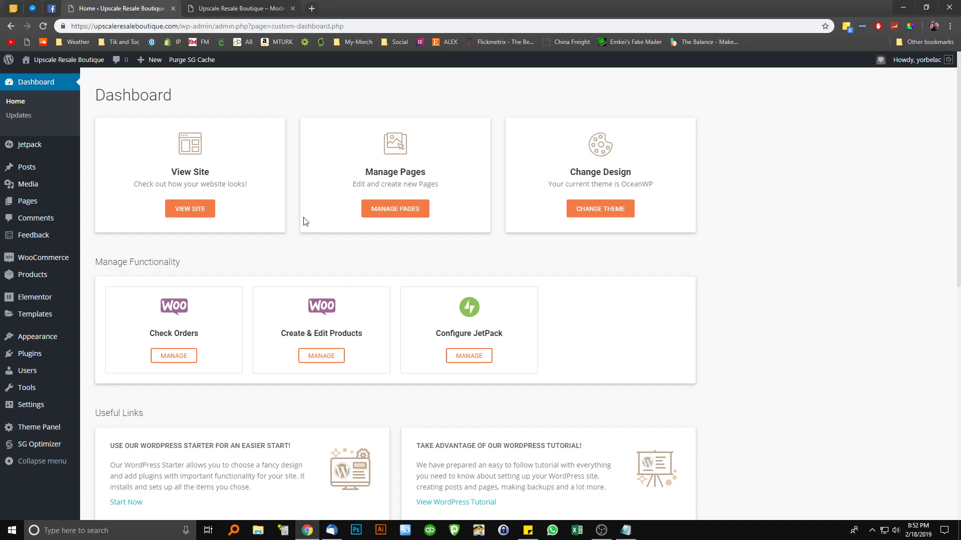
- Open the Jetpack dashboard and look over its site stats and security sections
{"action": "mouse_move", "coordinate": [41, 149]}
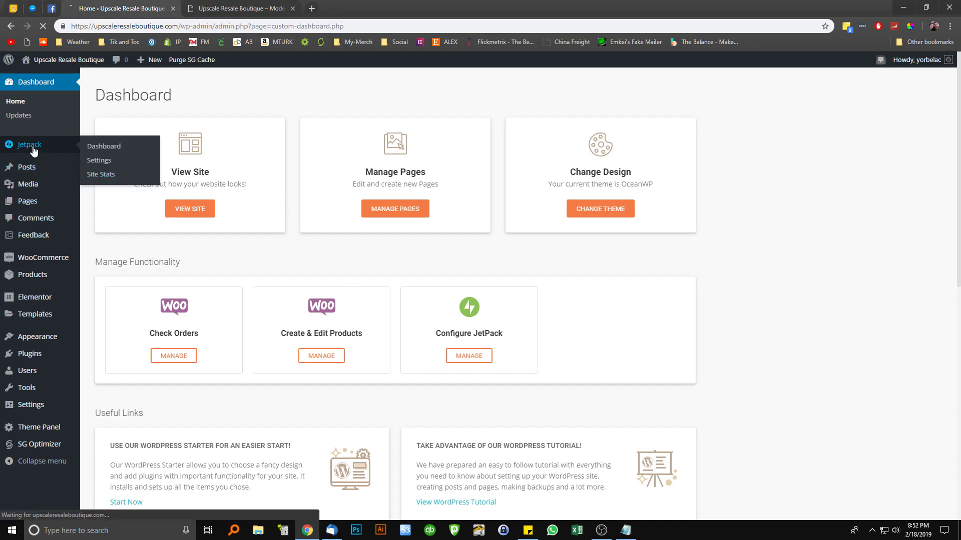
{"action": "left_click", "coordinate": [75, 219]}
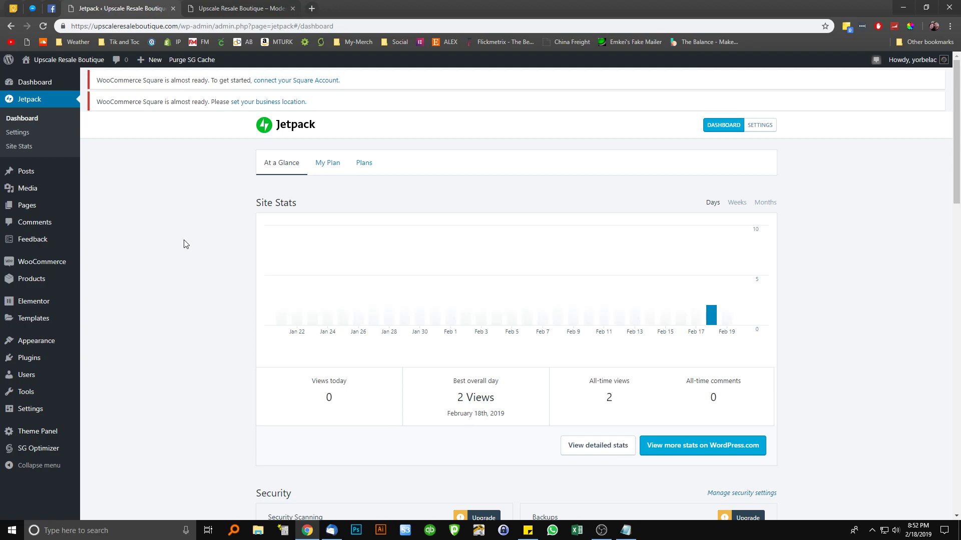
{"action": "scroll", "coordinate": [185, 242], "scroll_direction": "down", "scroll_amount": 3}
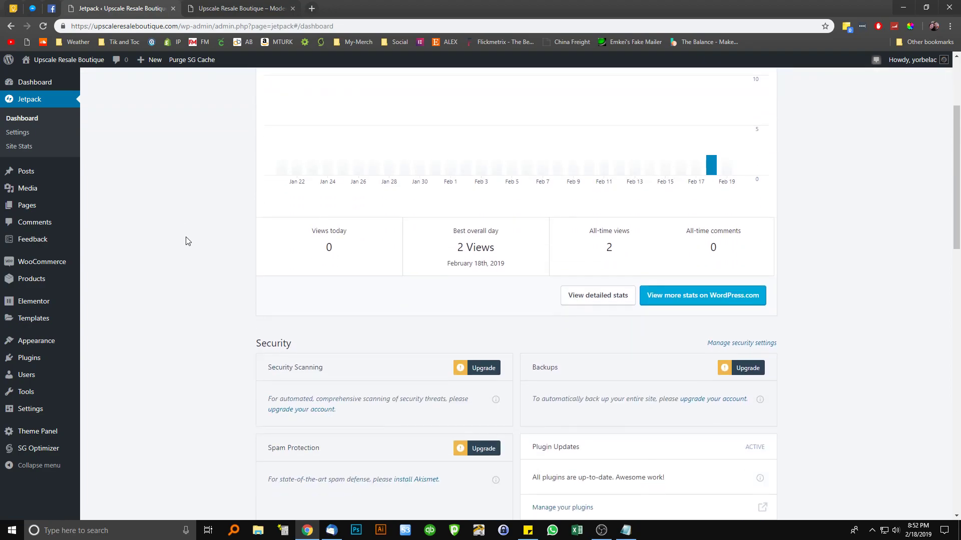
{"action": "scroll", "coordinate": [181, 260], "scroll_direction": "up", "scroll_amount": 3}
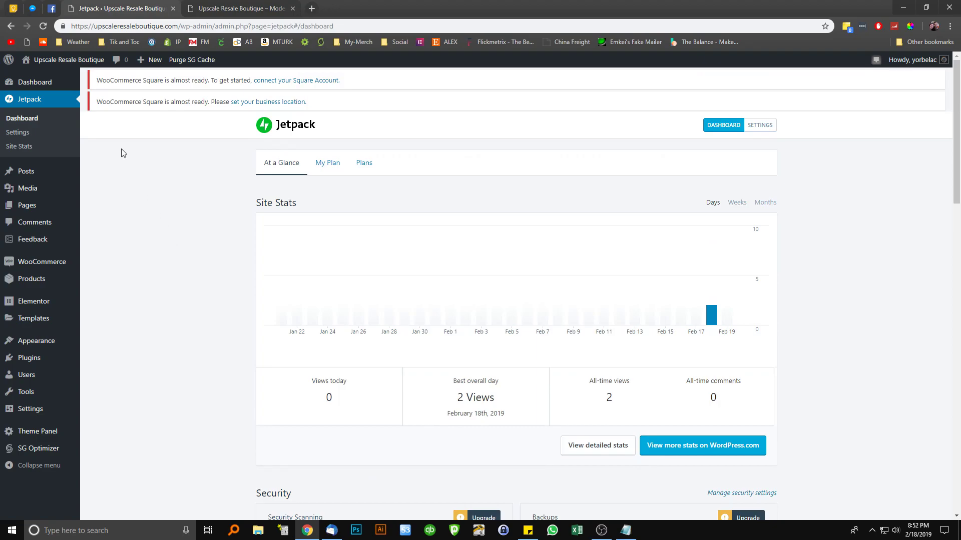
- Read the two WooCommerce Square setup notices above the Jetpack dashboard
{"action": "left_click_drag", "start_coordinate": [106, 101], "coordinate": [188, 100]}
{"action": "left_click_drag", "start_coordinate": [138, 81], "coordinate": [135, 106]}
{"action": "left_click", "coordinate": [142, 102]}
{"action": "left_click_drag", "start_coordinate": [150, 102], "coordinate": [228, 102]}
{"action": "left_click", "coordinate": [175, 192]}
{"action": "left_click_drag", "start_coordinate": [191, 102], "coordinate": [130, 99]}
{"action": "left_click", "coordinate": [130, 101]}
{"action": "left_click_drag", "start_coordinate": [131, 101], "coordinate": [183, 102]}
{"action": "left_click", "coordinate": [183, 103]}
{"action": "left_click_drag", "start_coordinate": [107, 102], "coordinate": [192, 103]}
{"action": "left_click", "coordinate": [195, 93]}
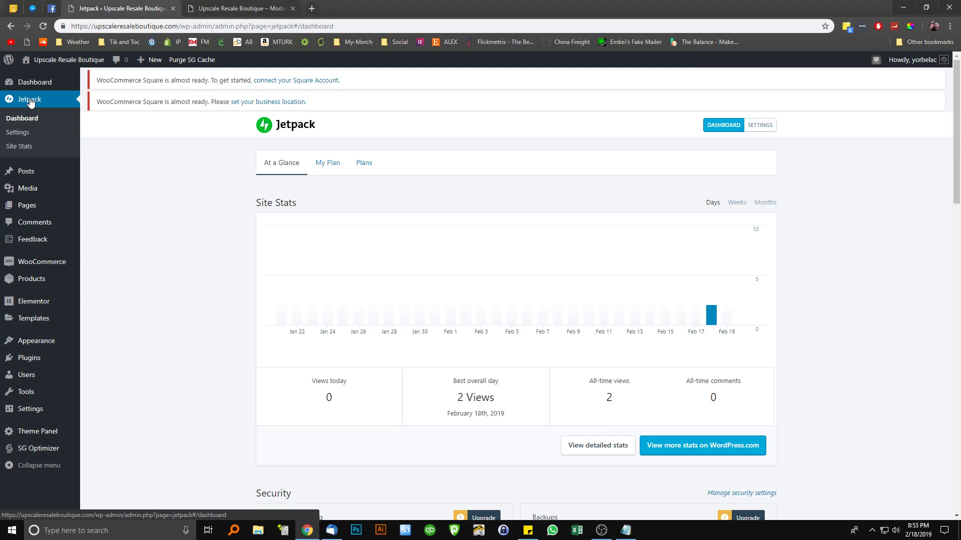
- Open the list of all store products in the WordPress admin
{"action": "mouse_move", "coordinate": [36, 285]}
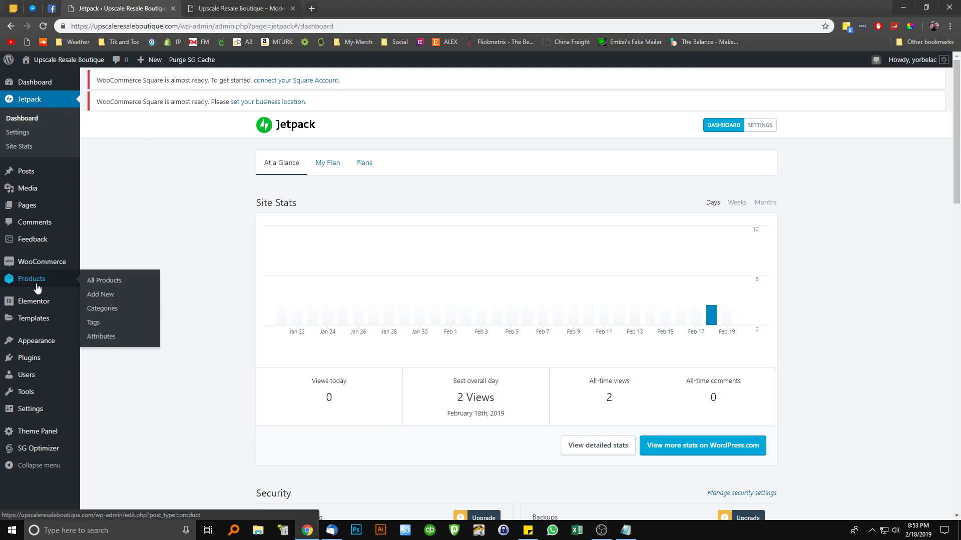
{"action": "left_click", "coordinate": [38, 283]}
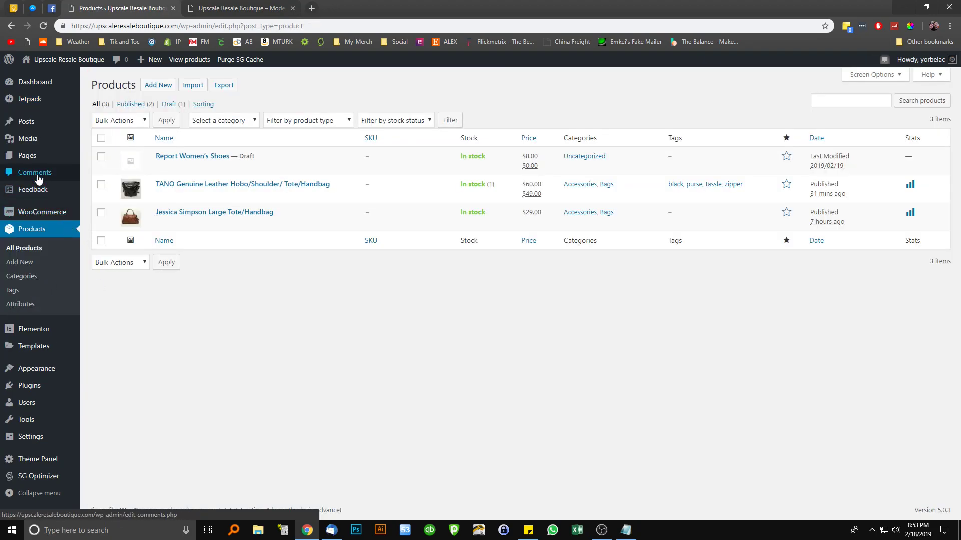
{"action": "mouse_move", "coordinate": [39, 160]}
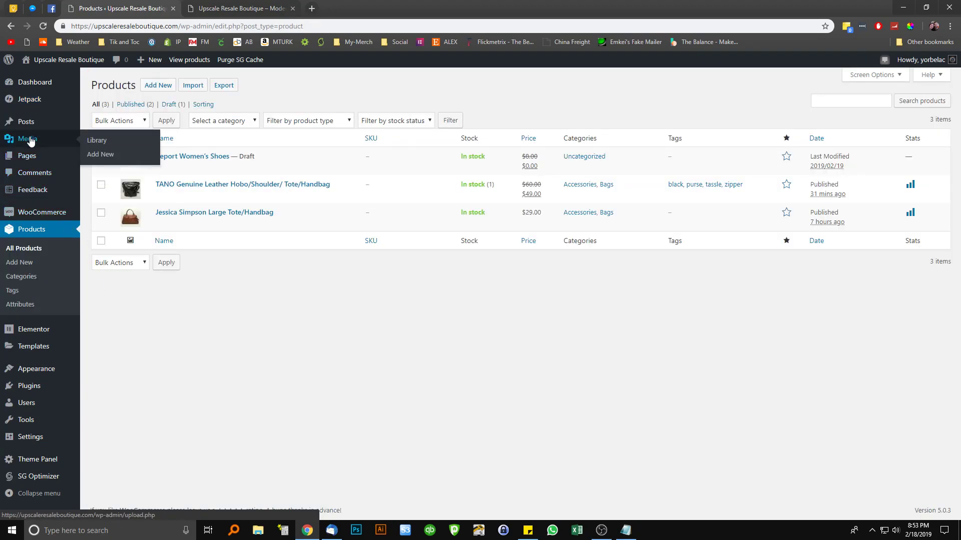
{"action": "mouse_move", "coordinate": [33, 100]}
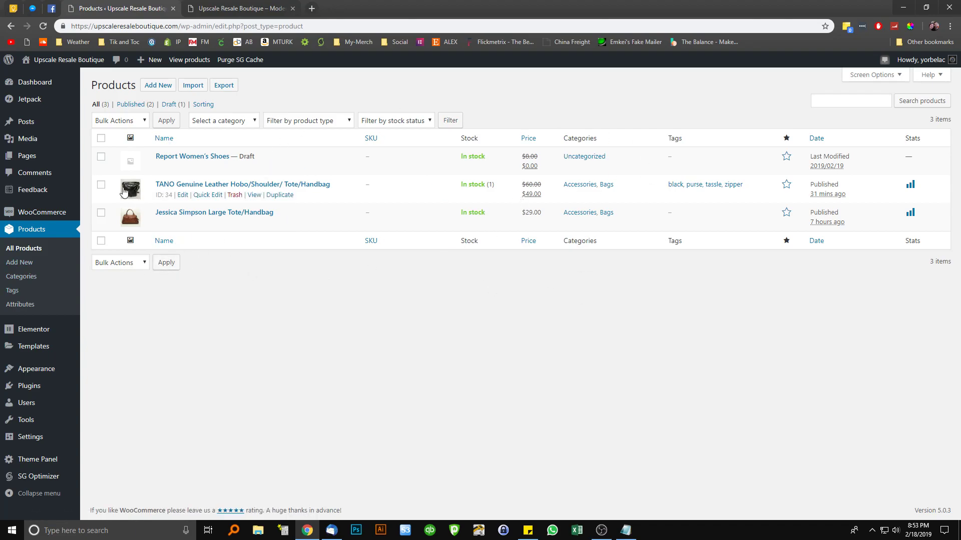
- Move the Report Women's Shoes draft to the trash and open a blank form for a new product
{"action": "left_click", "coordinate": [117, 122]}
{"action": "left_click", "coordinate": [117, 153]}
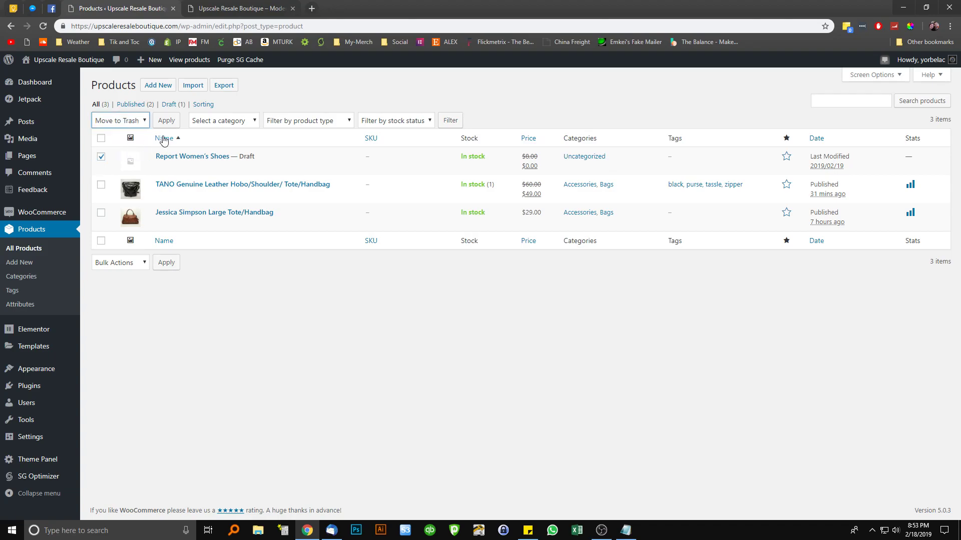
{"action": "left_click", "coordinate": [166, 121]}
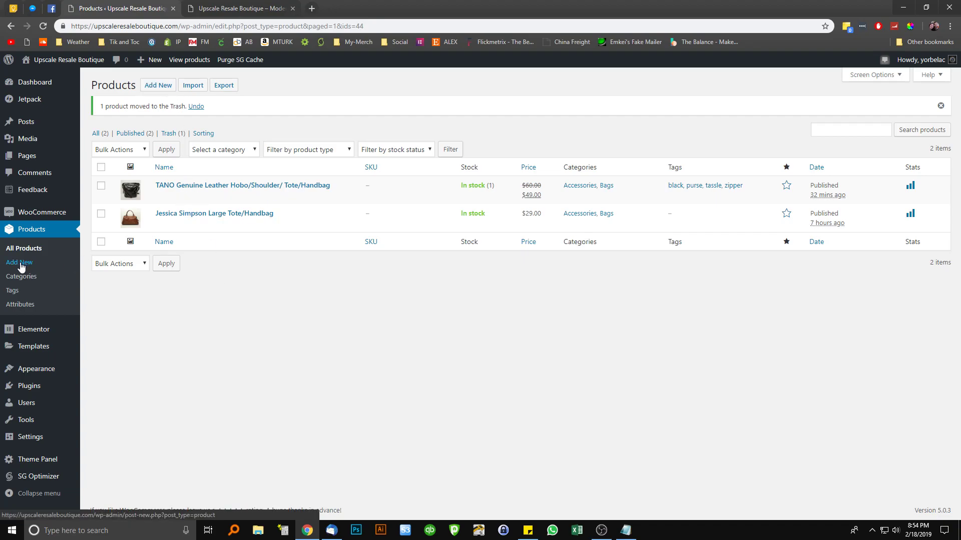
{"action": "left_click", "coordinate": [167, 88]}
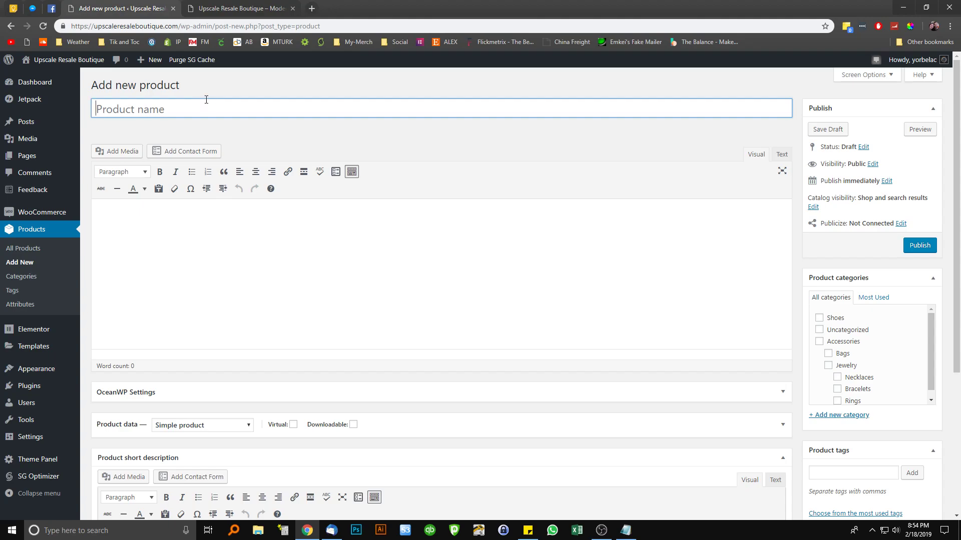
- Open the TANO leather handbag's page on the live storefront and view its main photo enlarged
{"action": "left_click", "coordinate": [242, 13]}
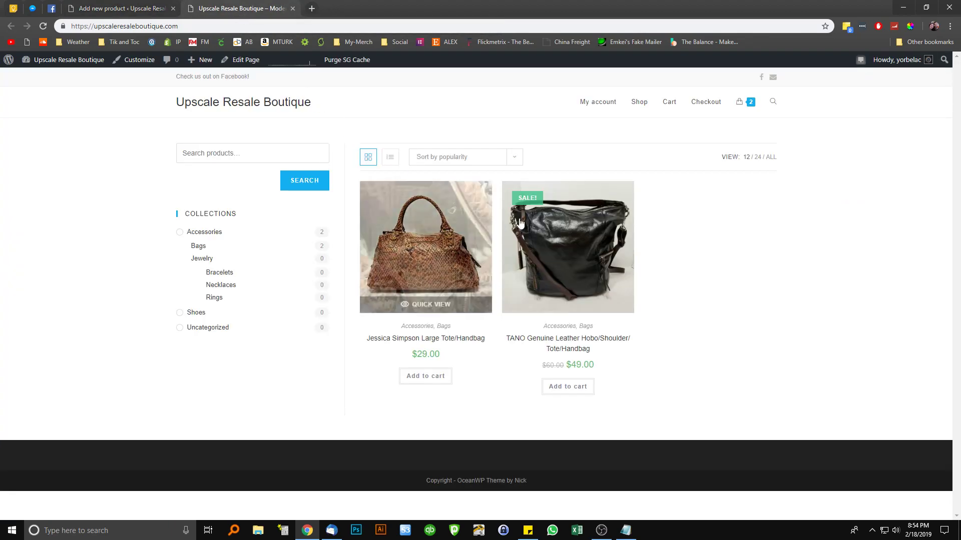
{"action": "left_click", "coordinate": [557, 243]}
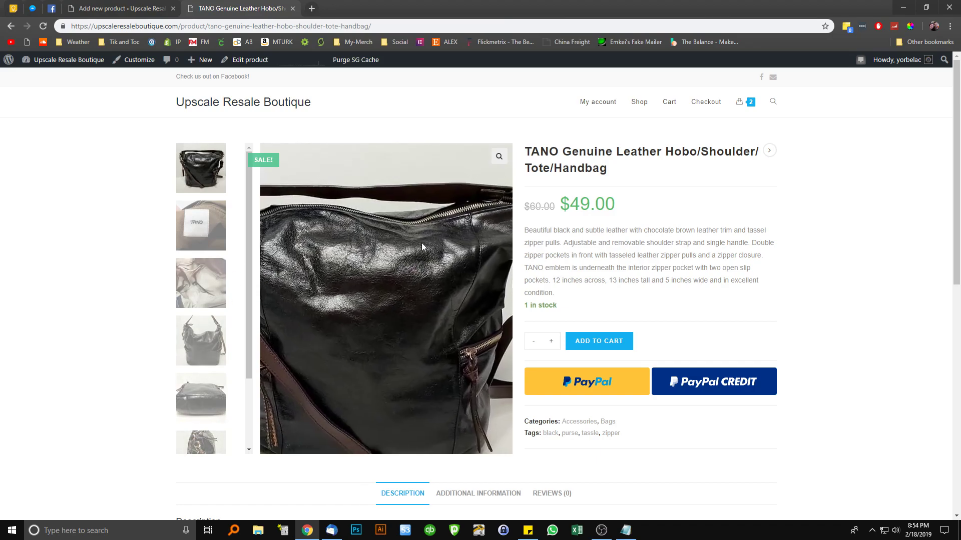
{"action": "left_click", "coordinate": [502, 157]}
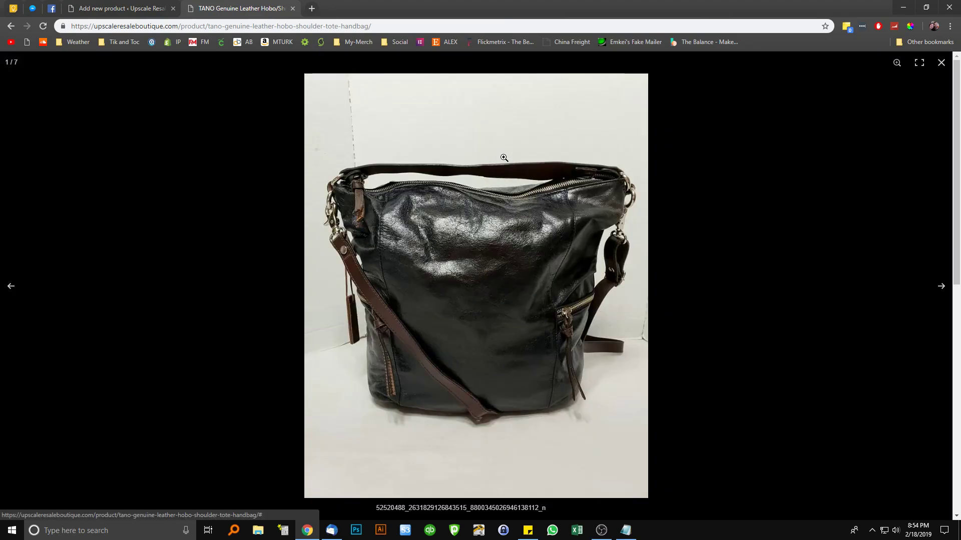
{"action": "left_click", "coordinate": [940, 63]}
- Review the handbag's title, regular price, sale price and short description on its storefront page
{"action": "left_click_drag", "start_coordinate": [610, 169], "coordinate": [575, 152]}
{"action": "left_click_drag", "start_coordinate": [622, 216], "coordinate": [542, 205]}
{"action": "left_click", "coordinate": [606, 245]}
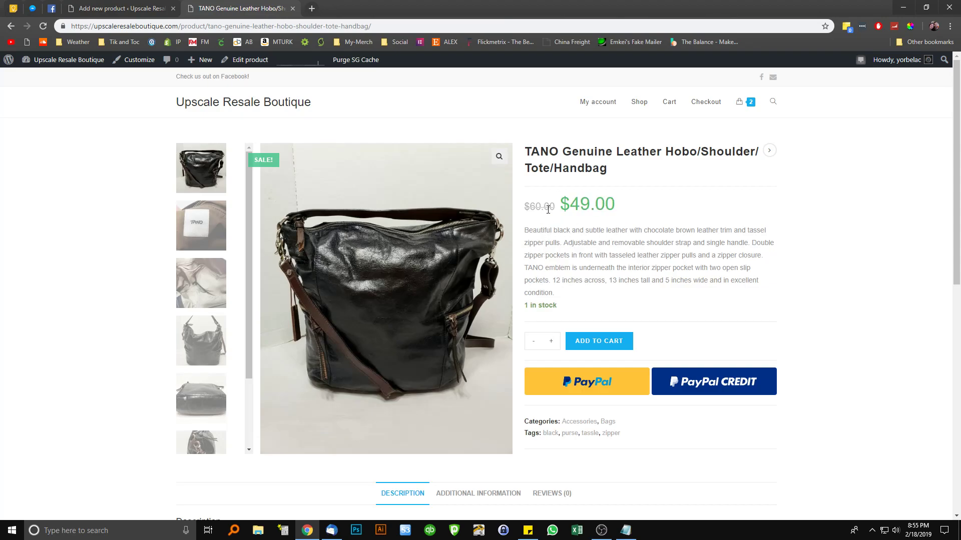
{"action": "left_click_drag", "start_coordinate": [554, 207], "coordinate": [523, 207]}
{"action": "left_click", "coordinate": [543, 246]}
{"action": "left_click_drag", "start_coordinate": [621, 204], "coordinate": [562, 205]}
{"action": "left_click", "coordinate": [563, 206]}
{"action": "left_click_drag", "start_coordinate": [571, 242], "coordinate": [673, 271]}
{"action": "left_click", "coordinate": [673, 270]}
- Compare the handbag's full description lower on the page with the short description beside the photo
{"action": "scroll", "coordinate": [669, 267], "scroll_direction": "down", "scroll_amount": 3}
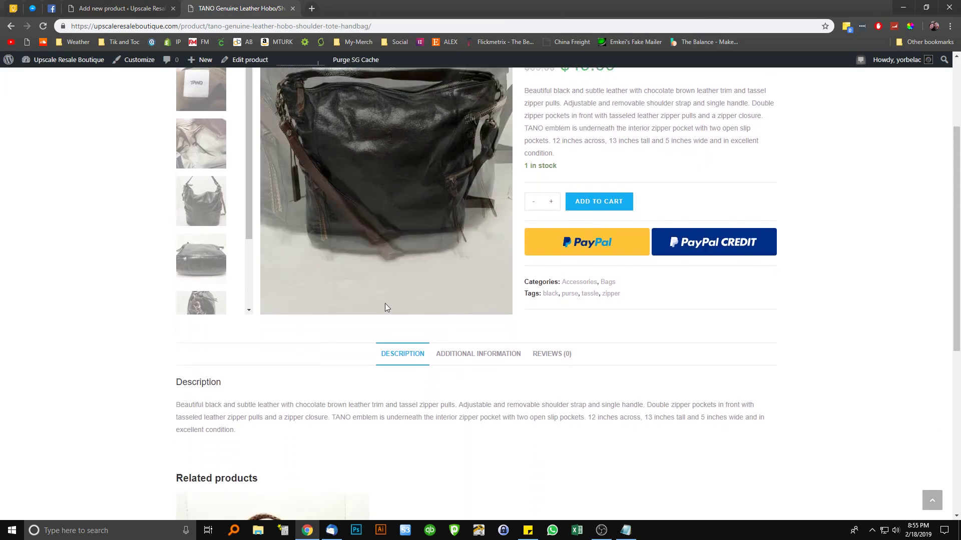
{"action": "left_click_drag", "start_coordinate": [259, 383], "coordinate": [395, 393]}
{"action": "left_click", "coordinate": [395, 392]}
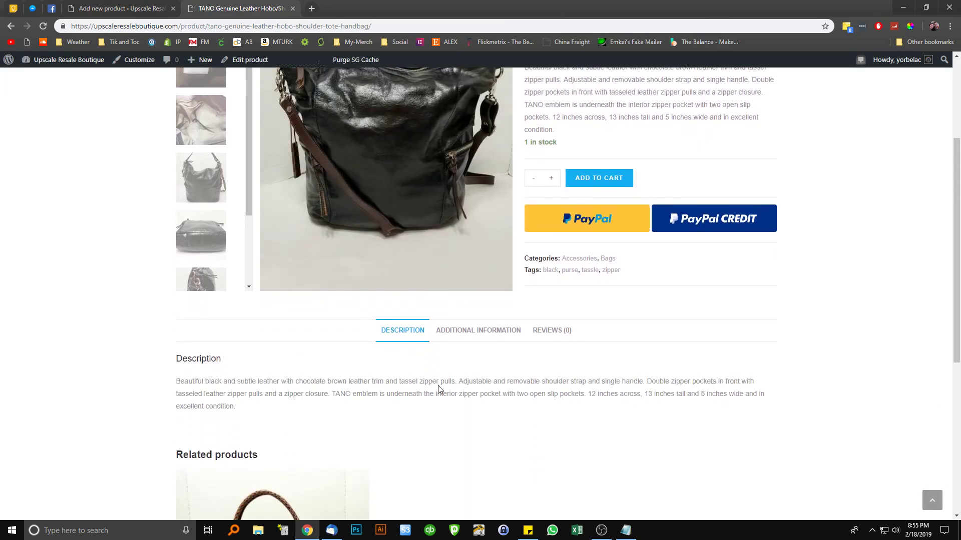
{"action": "scroll", "coordinate": [427, 391], "scroll_direction": "up", "scroll_amount": 3}
{"action": "left_click_drag", "start_coordinate": [566, 231], "coordinate": [605, 243]}
{"action": "left_click", "coordinate": [605, 243]}
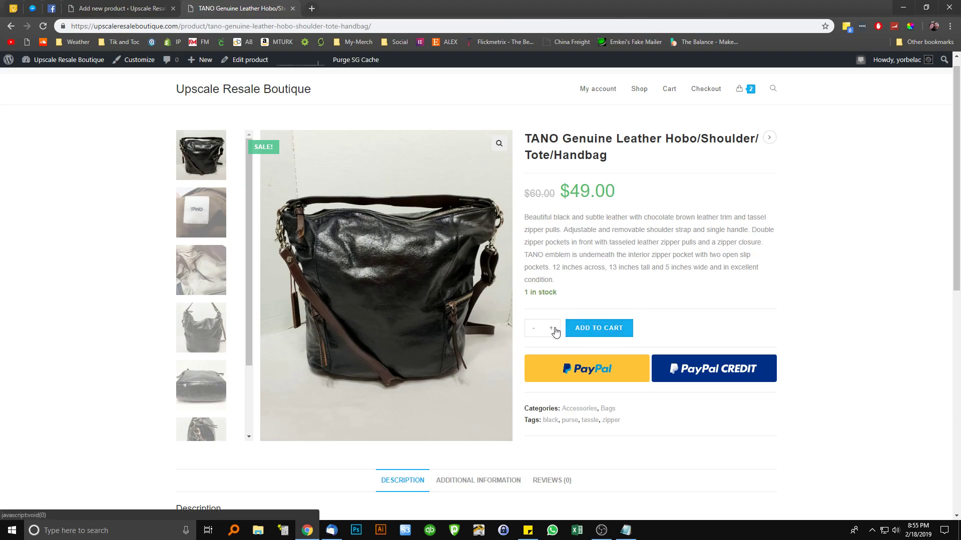
- Check the handbag's stock level, purchase options, categories and tags
{"action": "left_click_drag", "start_coordinate": [553, 292], "coordinate": [525, 291]}
{"action": "left_click", "coordinate": [567, 301]}
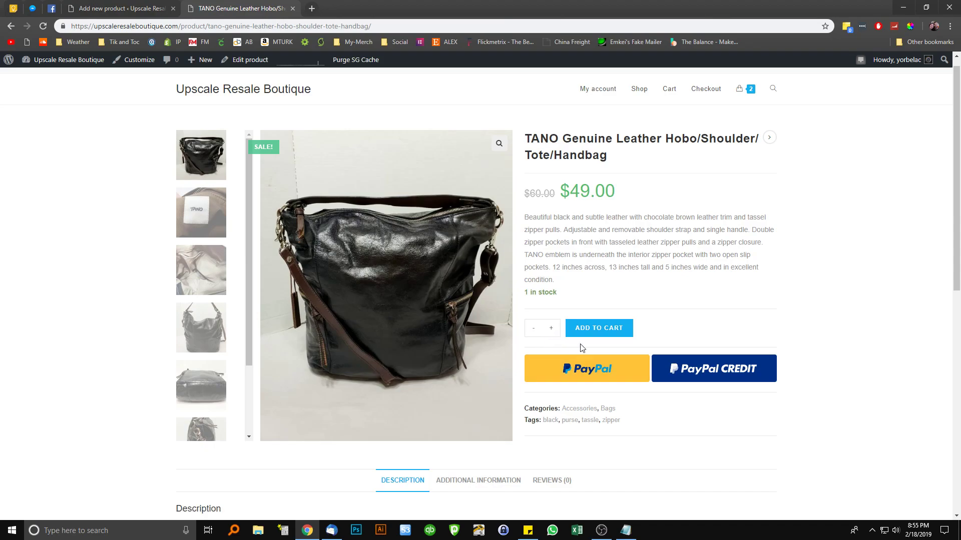
{"action": "scroll", "coordinate": [705, 416], "scroll_direction": "down", "scroll_amount": 1}
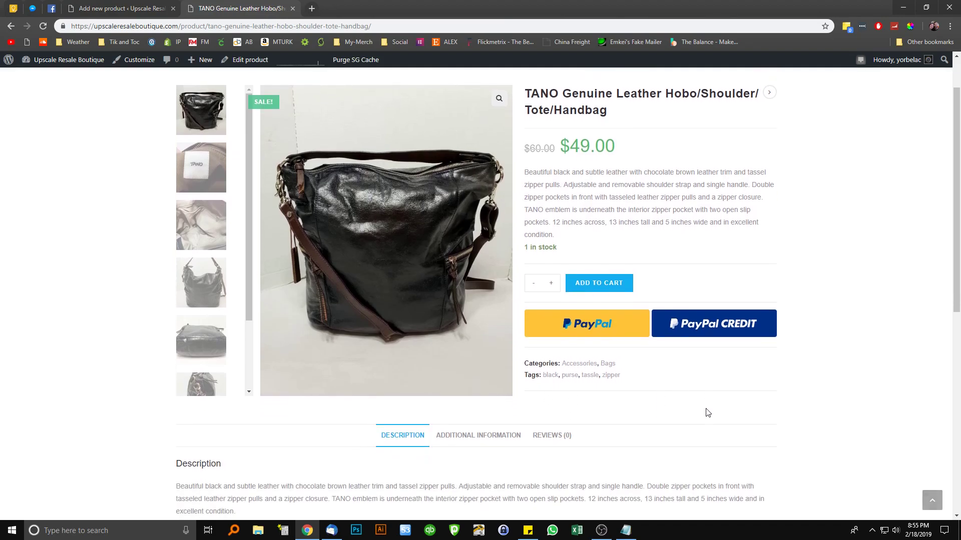
{"action": "scroll", "coordinate": [690, 406], "scroll_direction": "up", "scroll_amount": 1}
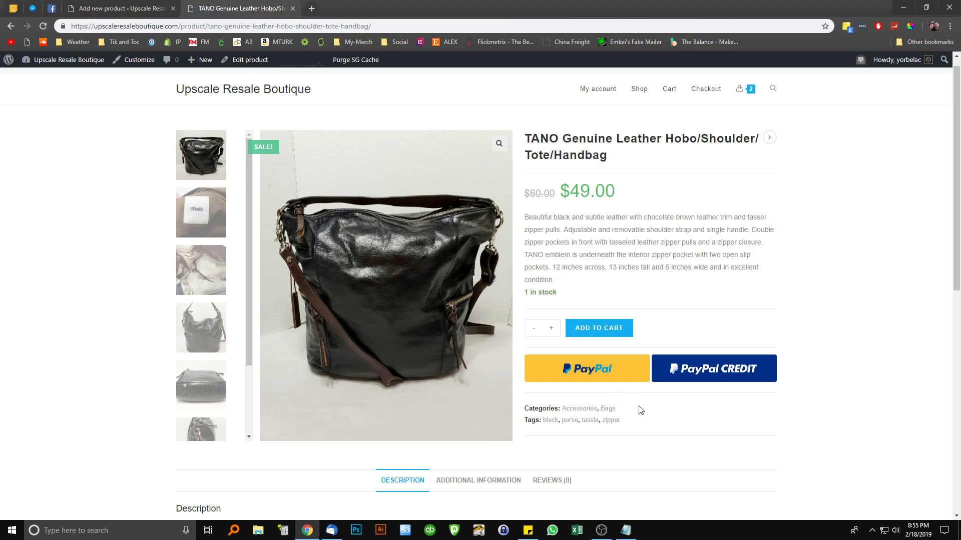
{"action": "scroll", "coordinate": [643, 406], "scroll_direction": "down", "scroll_amount": 2}
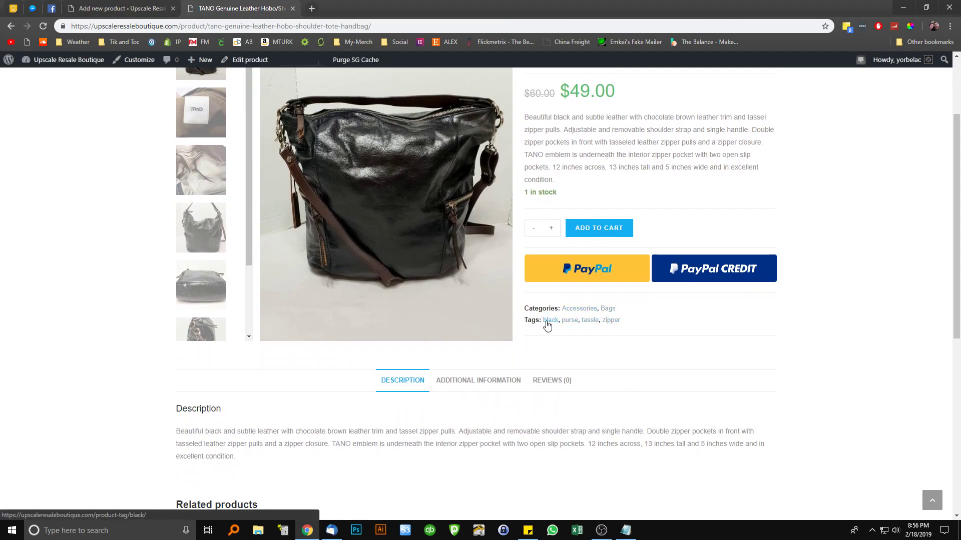
{"action": "scroll", "coordinate": [665, 371], "scroll_direction": "up", "scroll_amount": 1}
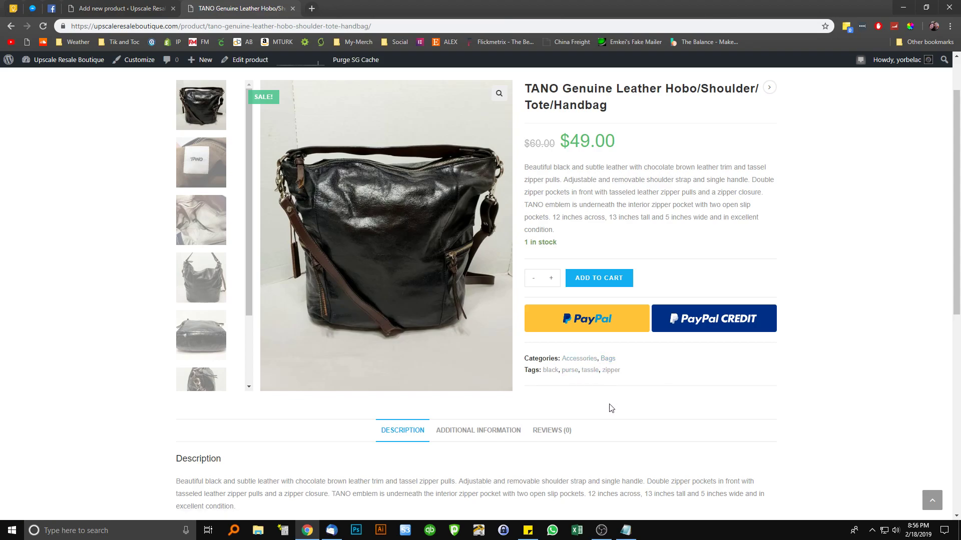
- Look through the handbag's reviews, full description and additional information sections
{"action": "scroll", "coordinate": [604, 399], "scroll_direction": "down", "scroll_amount": 3}
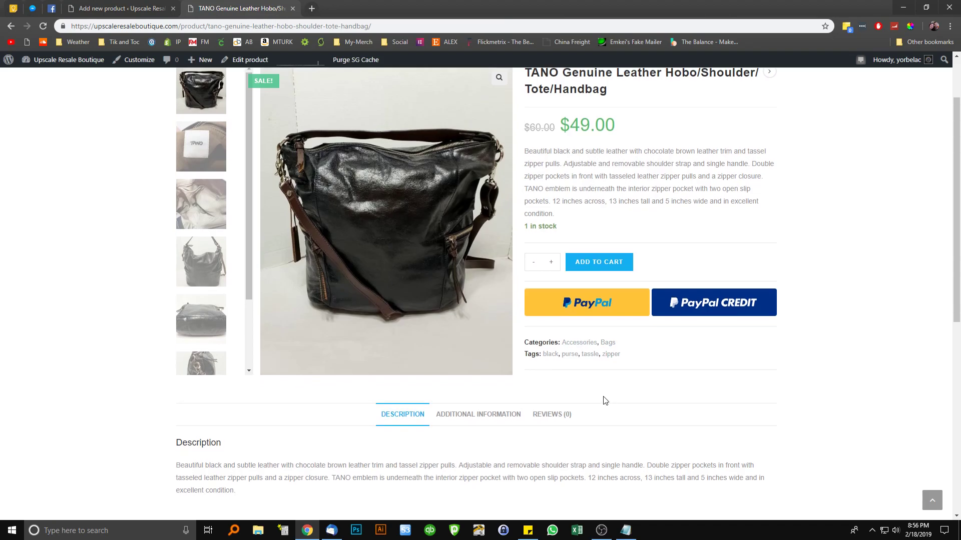
{"action": "left_click", "coordinate": [506, 285]}
{"action": "left_click", "coordinate": [543, 284]}
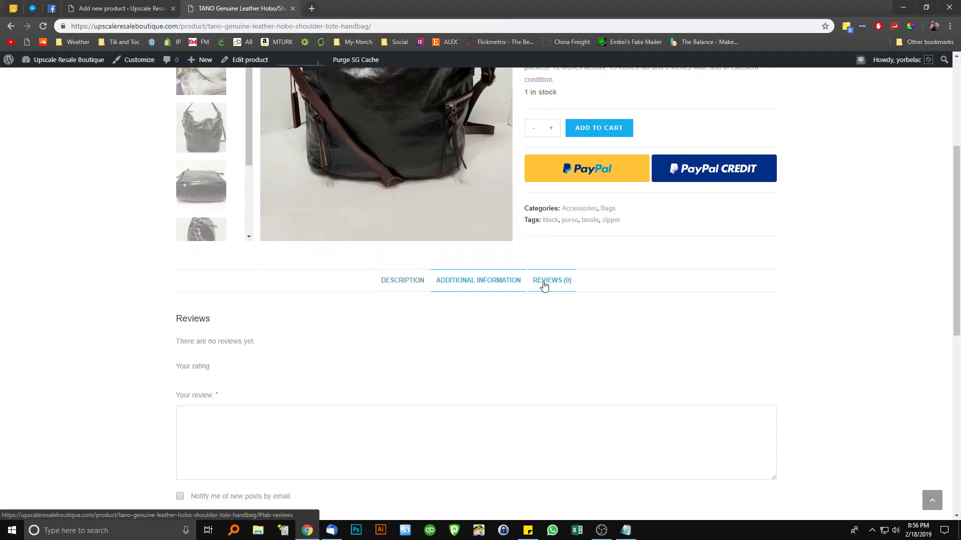
{"action": "left_click", "coordinate": [411, 290]}
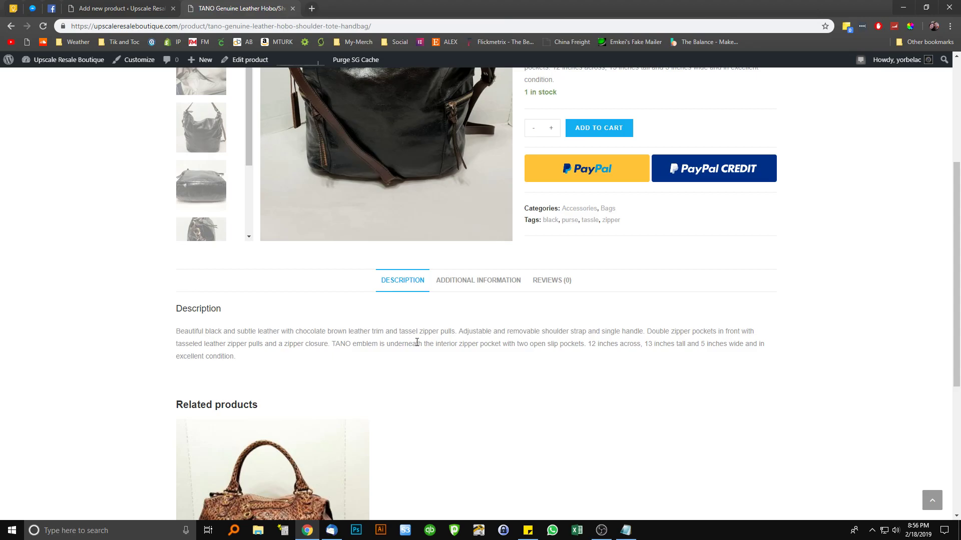
{"action": "left_click", "coordinate": [465, 288]}
{"action": "left_click_drag", "start_coordinate": [502, 335], "coordinate": [483, 337]}
{"action": "left_click", "coordinate": [257, 336]}
{"action": "left_click_drag", "start_coordinate": [533, 354], "coordinate": [466, 360]}
{"action": "left_click", "coordinate": [524, 348]}
- Submit a five-star review reading "This is great." for the TANO handbag and view the posted entry
{"action": "left_click", "coordinate": [560, 286]}
{"action": "left_click", "coordinate": [210, 375]}
{"action": "left_click", "coordinate": [266, 419]}
{"action": "type", "text": "This is great."}
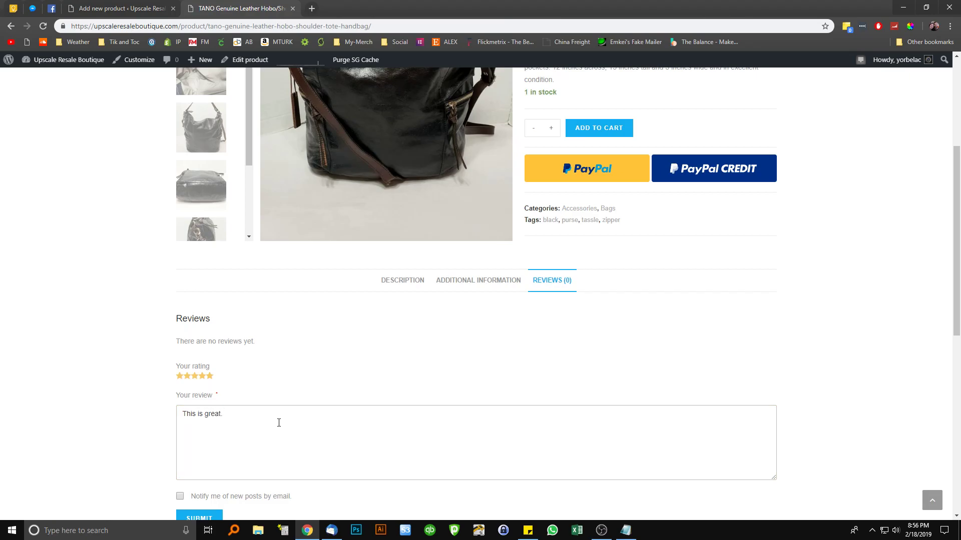
{"action": "scroll", "coordinate": [279, 422], "scroll_direction": "down", "scroll_amount": 1}
{"action": "left_click", "coordinate": [220, 471]}
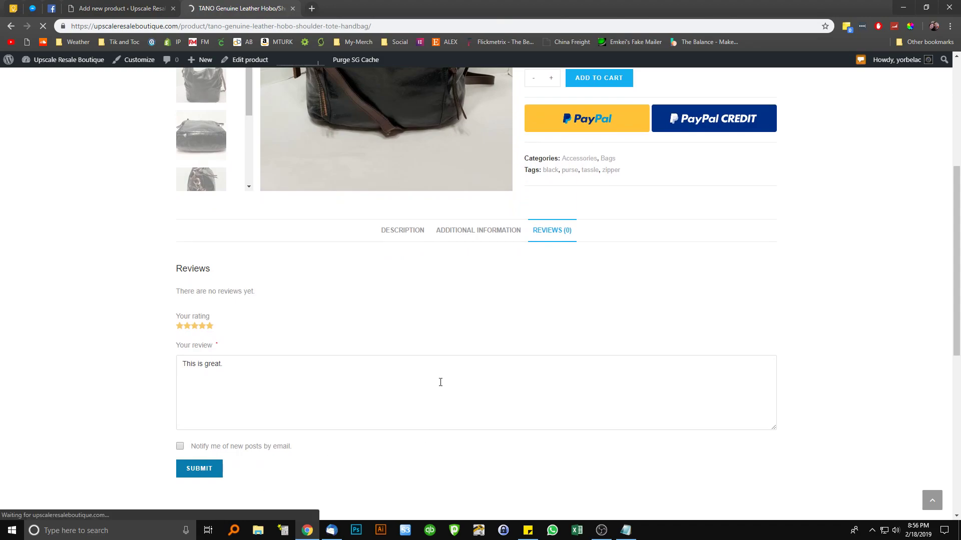
{"action": "scroll", "coordinate": [440, 383], "scroll_direction": "down", "scroll_amount": 2}
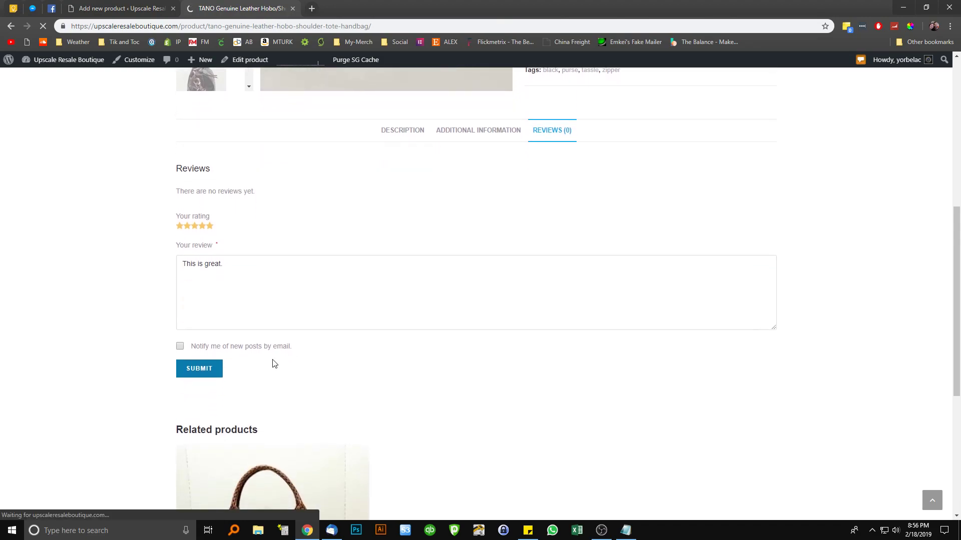
{"action": "scroll", "coordinate": [274, 363], "scroll_direction": "down", "scroll_amount": 4}
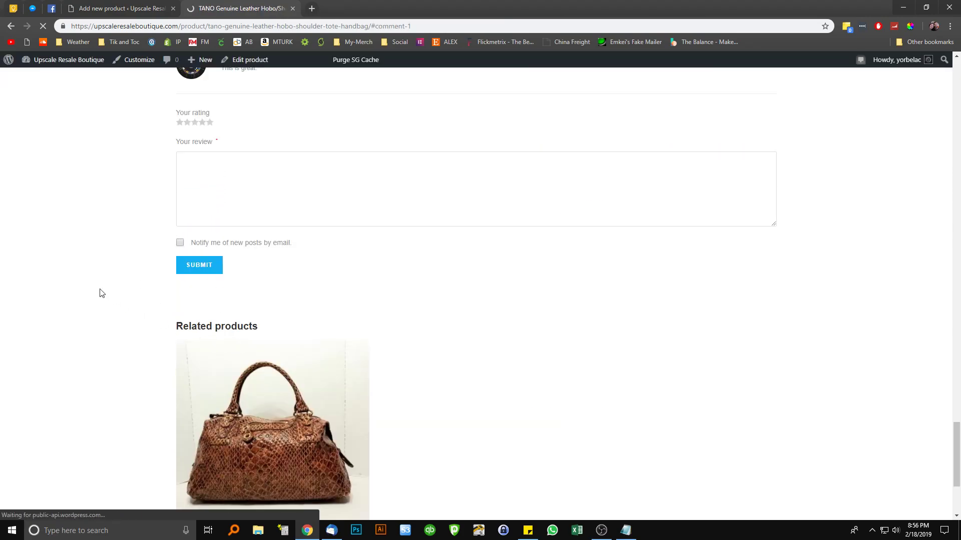
{"action": "scroll", "coordinate": [102, 294], "scroll_direction": "up", "scroll_amount": 5}
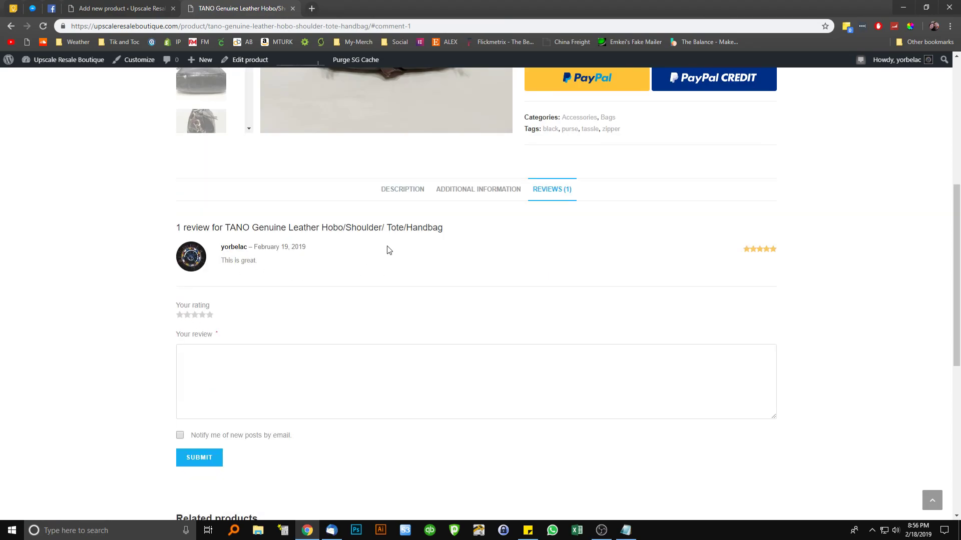
- Return to the handbag's description and look over the related products and the rest of the product page
{"action": "left_click", "coordinate": [387, 198]}
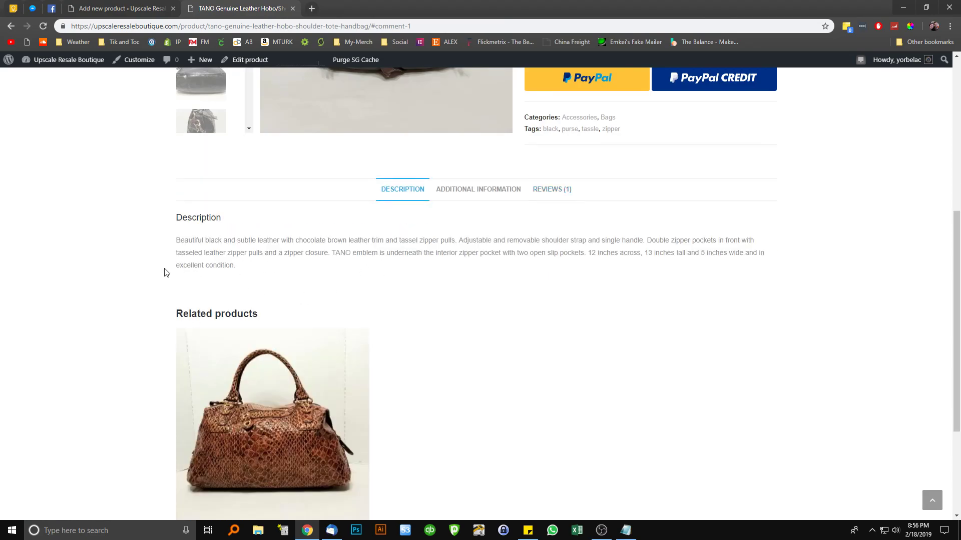
{"action": "scroll", "coordinate": [160, 279], "scroll_direction": "down", "scroll_amount": 2}
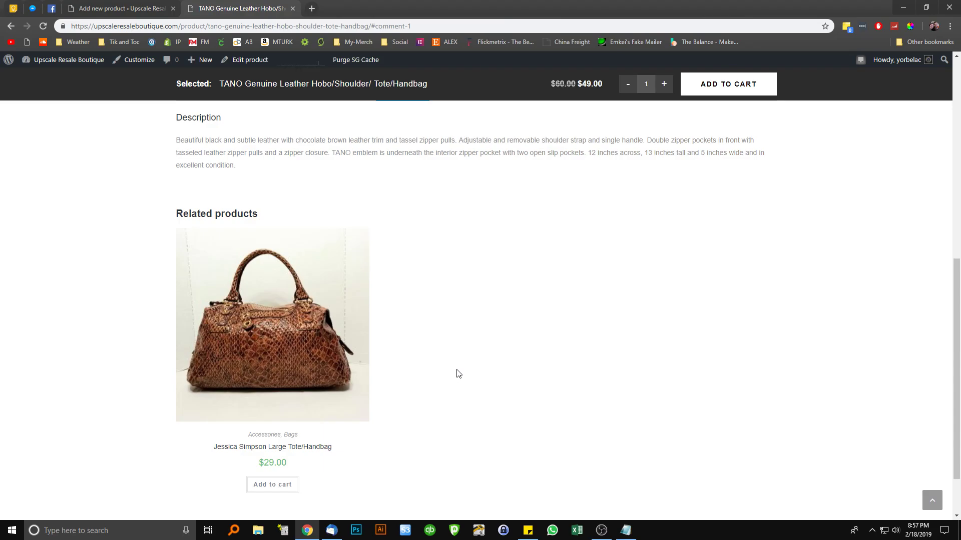
{"action": "scroll", "coordinate": [475, 323], "scroll_direction": "down", "scroll_amount": 1}
{"action": "mouse_move", "coordinate": [186, 239]}
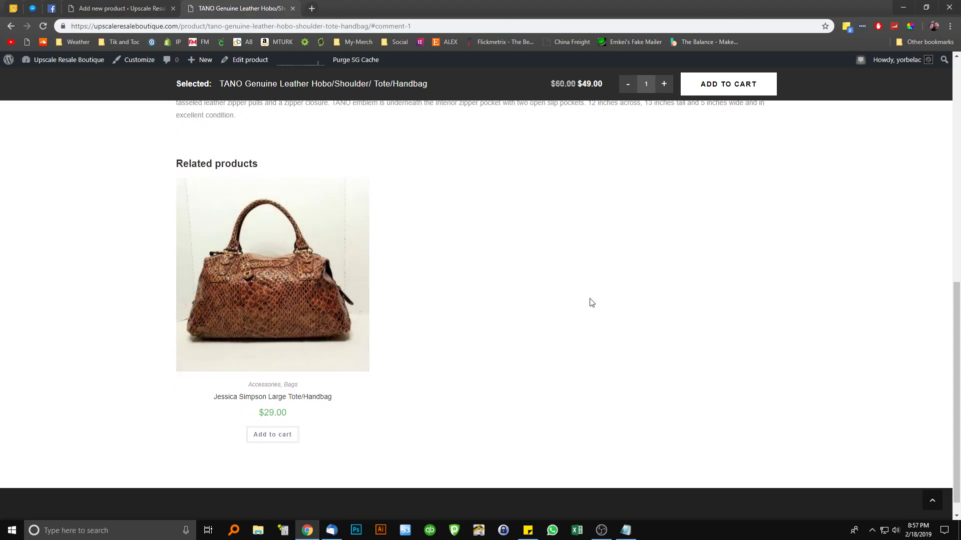
{"action": "scroll", "coordinate": [586, 298], "scroll_direction": "up", "scroll_amount": 10}
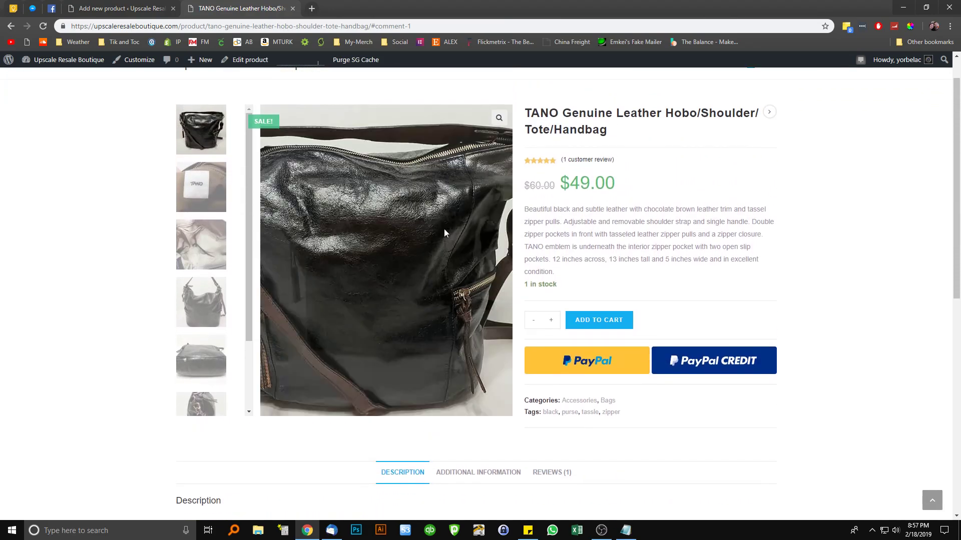
{"action": "scroll", "coordinate": [450, 236], "scroll_direction": "down", "scroll_amount": 8}
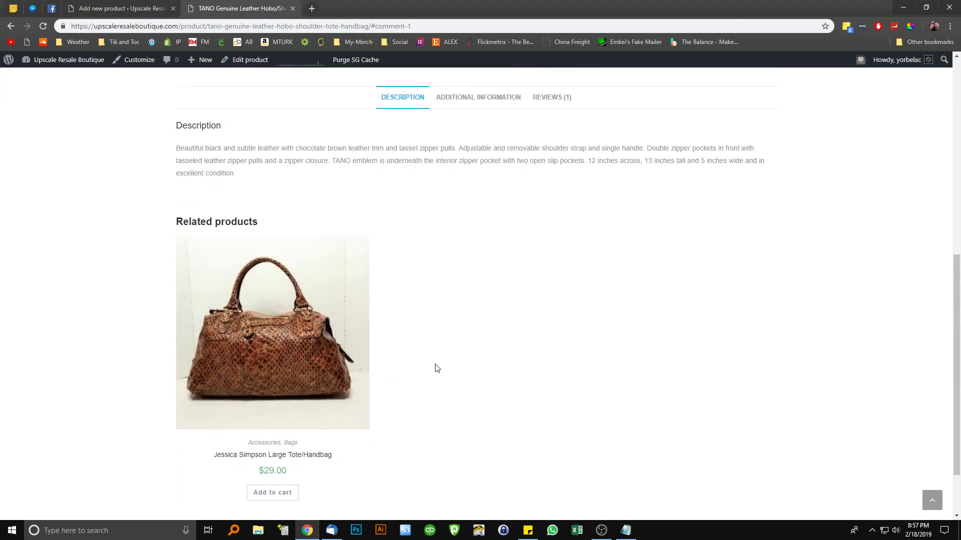
{"action": "scroll", "coordinate": [436, 368], "scroll_direction": "down", "scroll_amount": 2}
{"action": "scroll", "coordinate": [444, 362], "scroll_direction": "up", "scroll_amount": 4}
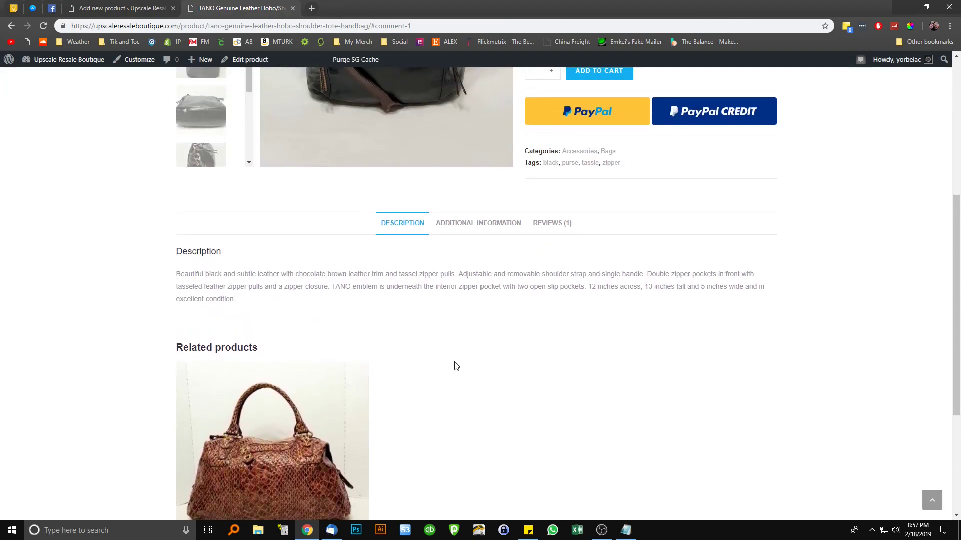
{"action": "scroll", "coordinate": [453, 368], "scroll_direction": "up", "scroll_amount": 6}
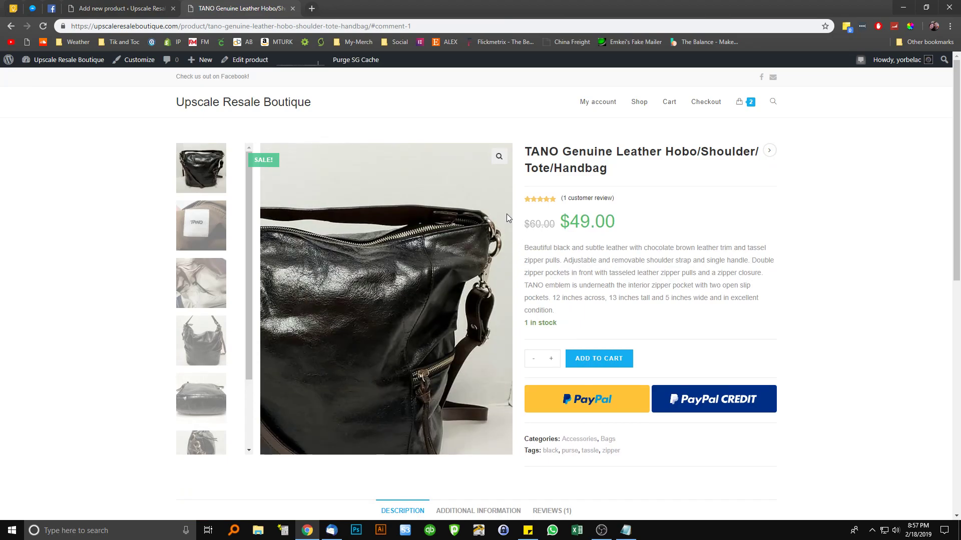
- Copy the title "Report Women's shoes" from the $8.00 shoe post in the boutique's Facebook group
{"action": "left_click", "coordinate": [125, 11]}
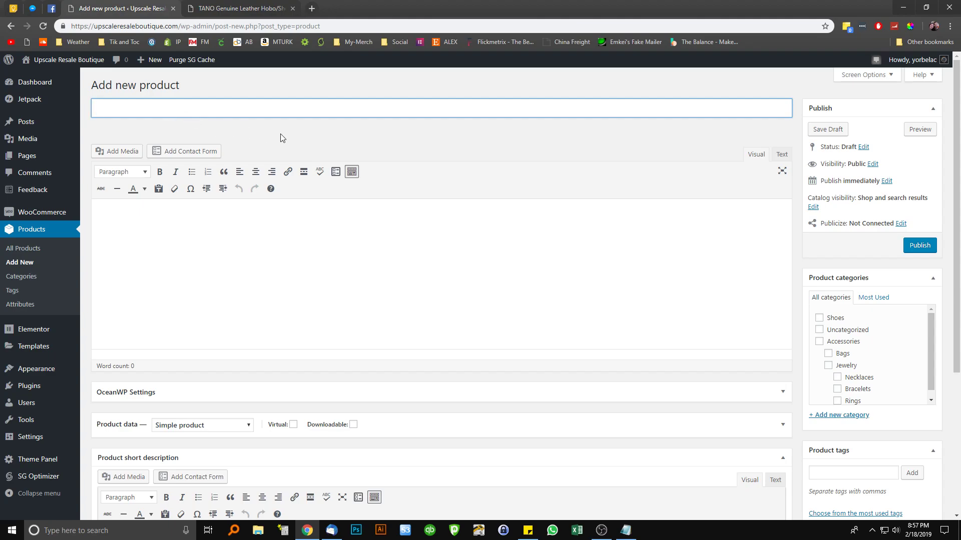
{"action": "left_click", "coordinate": [51, 10]}
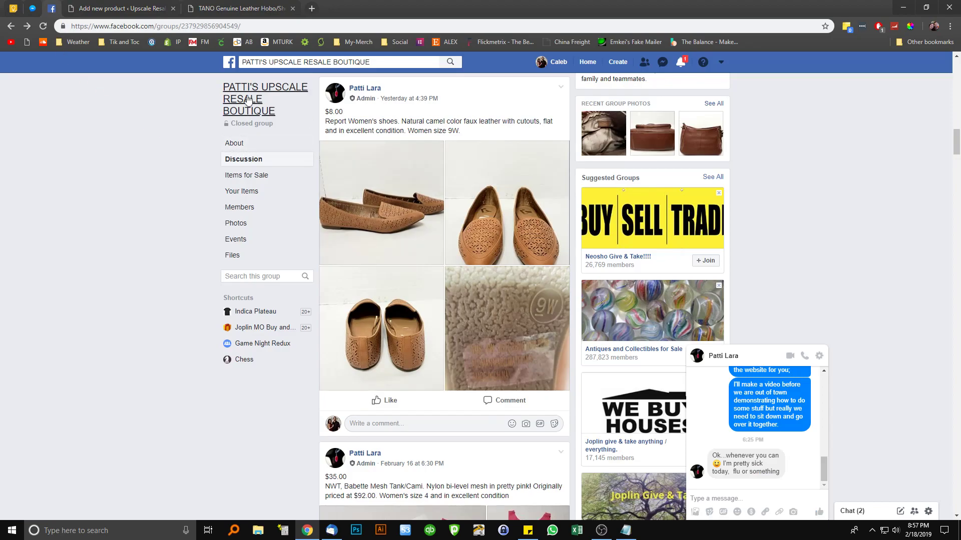
{"action": "left_click_drag", "start_coordinate": [326, 121], "coordinate": [398, 123]}
{"action": "key", "text": "ctrl+c"}
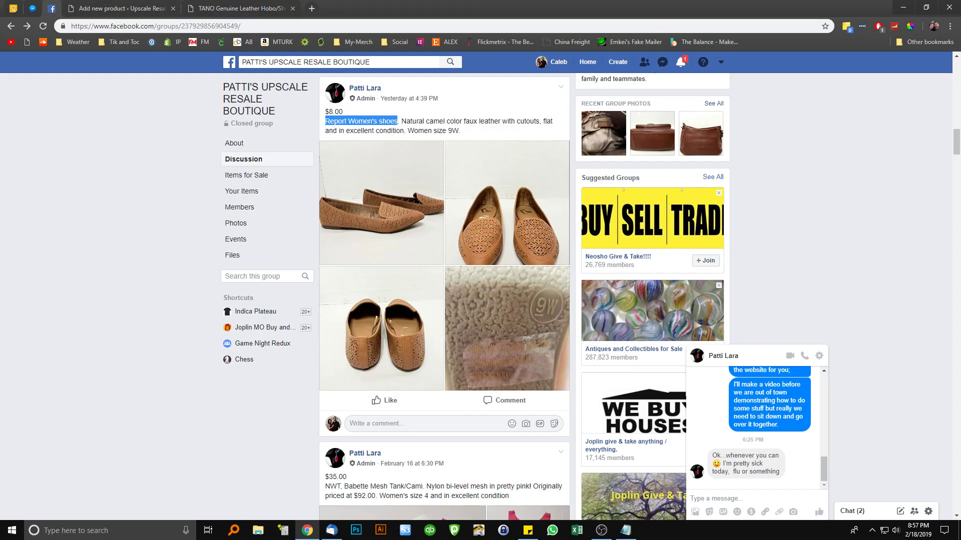
- Paste the copied title as the new product's name in WordPress and capitalize it as "Report Women's Shoes"
{"action": "left_click", "coordinate": [123, 8]}
{"action": "left_click", "coordinate": [227, 107]}
{"action": "key", "text": "ctrl+v"}
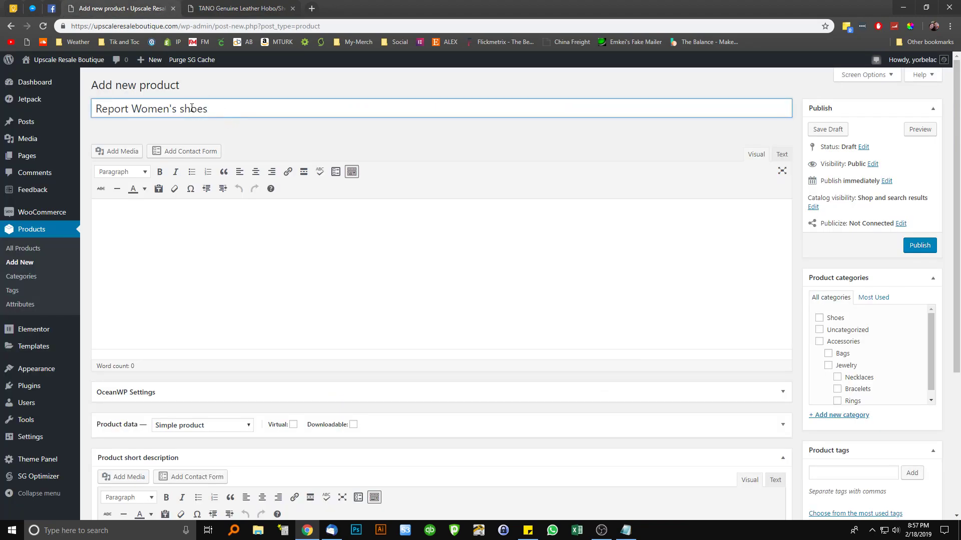
{"action": "key", "text": "BackSpace"}
{"action": "type", "text": "S"}
{"action": "left_click", "coordinate": [199, 243]}
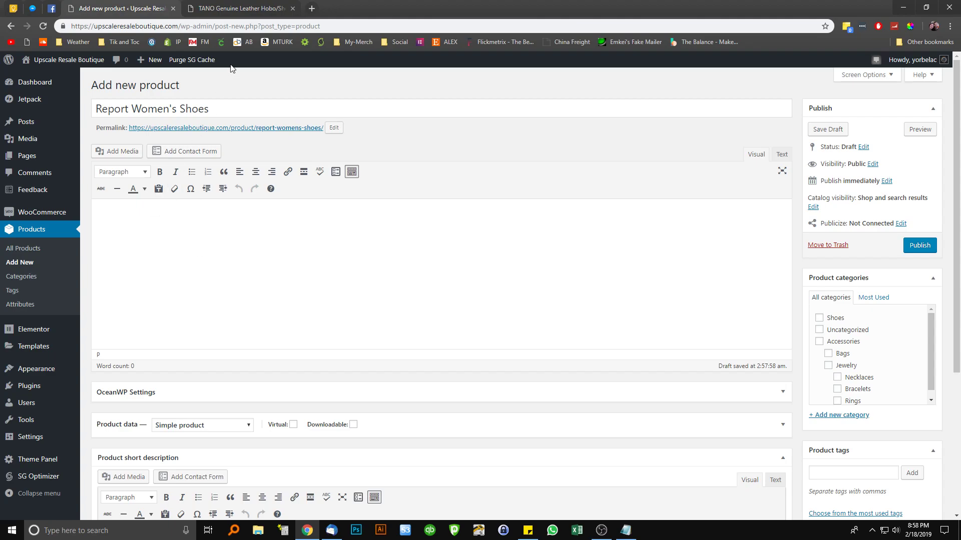
- Enter the placeholder text "everyhting here" as the product description and check where the description sits on the TANO handbag page
{"action": "type", "text": "everyhting here"}
{"action": "left_click", "coordinate": [225, 9]}
{"action": "scroll", "coordinate": [300, 300], "scroll_direction": "down", "scroll_amount": 6}
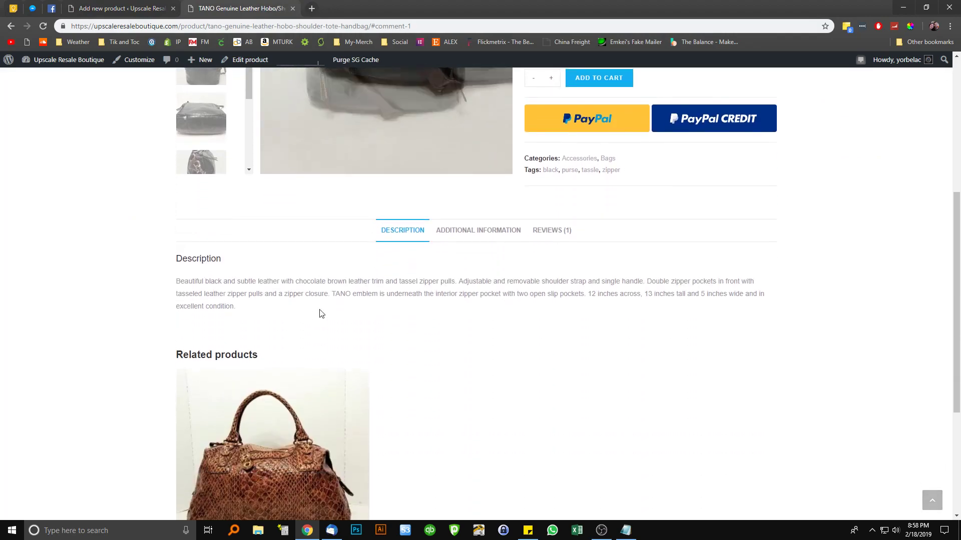
{"action": "left_click_drag", "start_coordinate": [261, 302], "coordinate": [170, 279]}
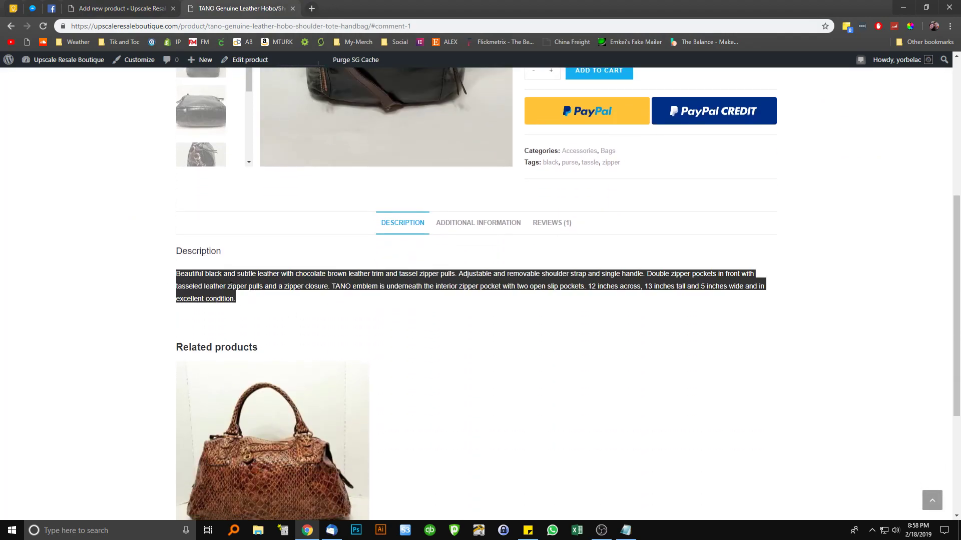
{"action": "left_click", "coordinate": [237, 275]}
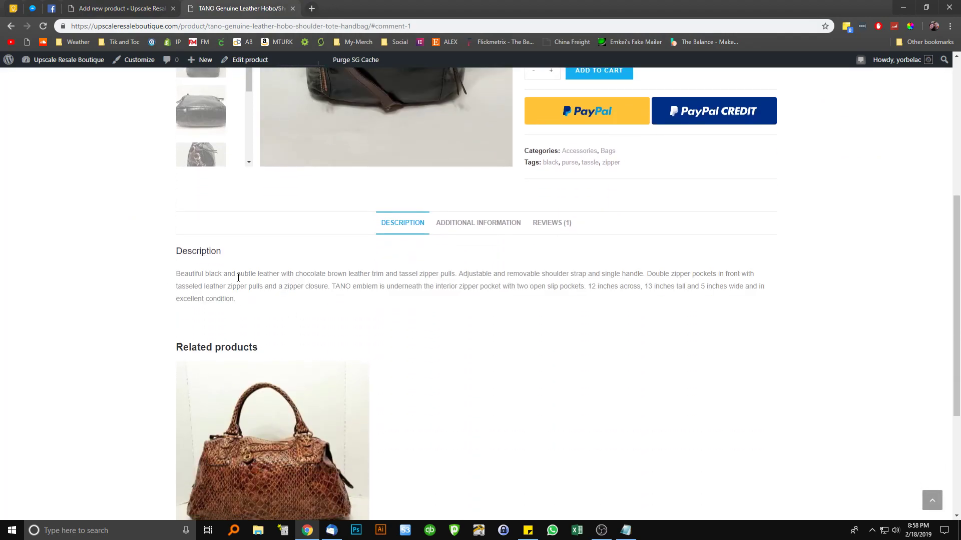
{"action": "left_click", "coordinate": [137, 10]}
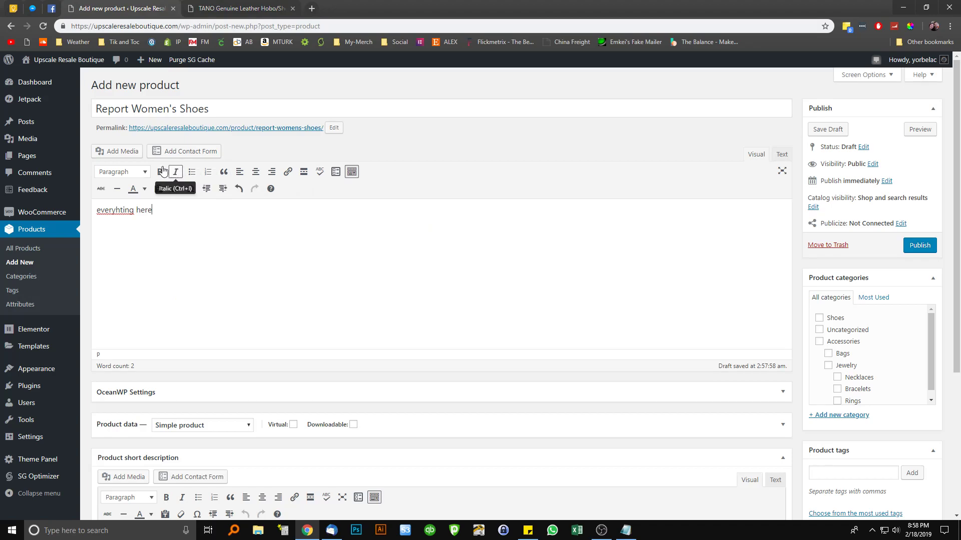
- Look over the media options for the product description, close them without inserting anything, and glance at the handbag page
{"action": "left_click", "coordinate": [132, 157]}
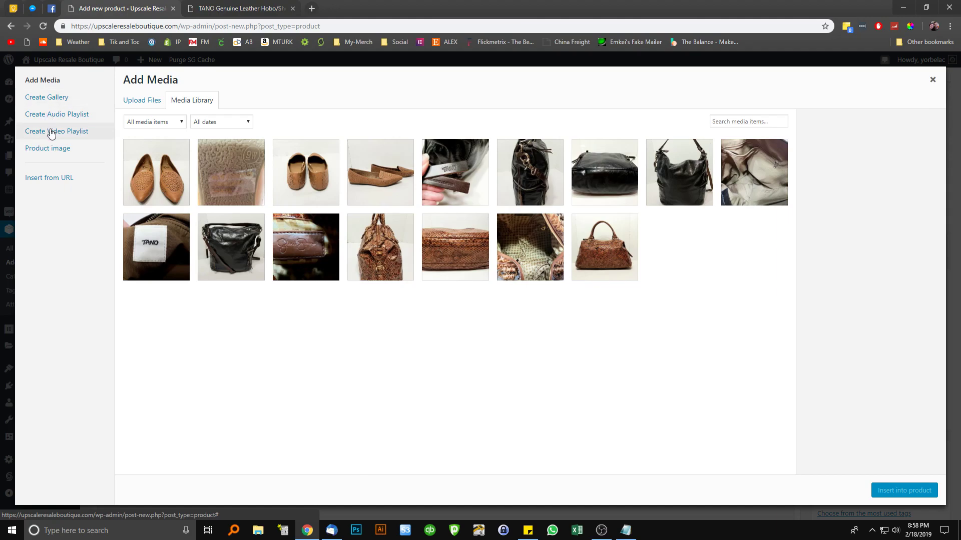
{"action": "left_click", "coordinate": [50, 132]}
{"action": "left_click", "coordinate": [42, 81]}
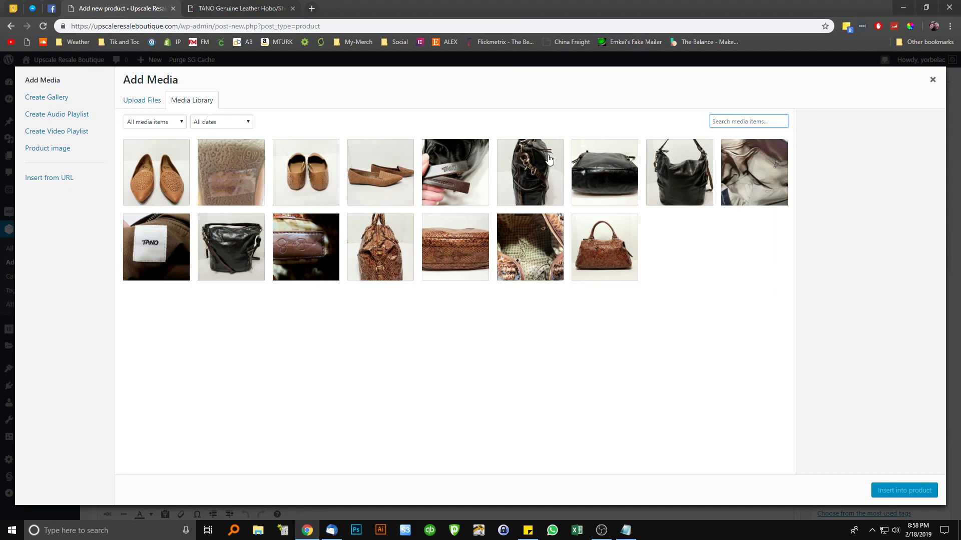
{"action": "left_click", "coordinate": [932, 80]}
{"action": "left_click", "coordinate": [262, 239]}
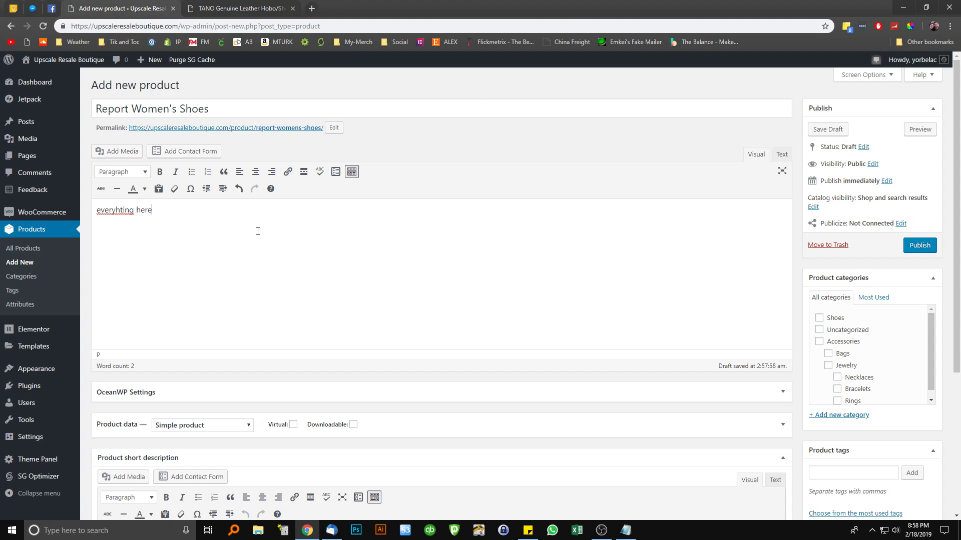
{"action": "left_click", "coordinate": [241, 8]}
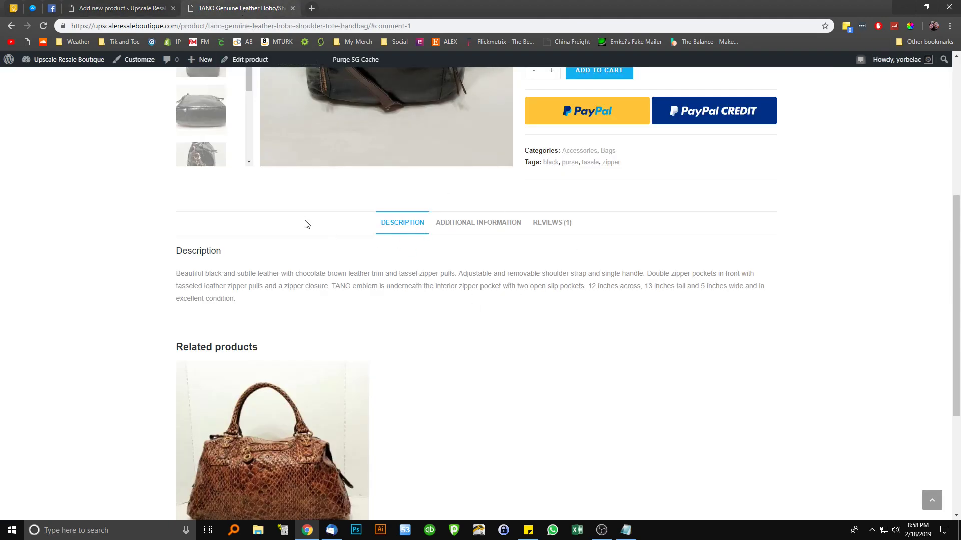
{"action": "left_click", "coordinate": [119, 10]}
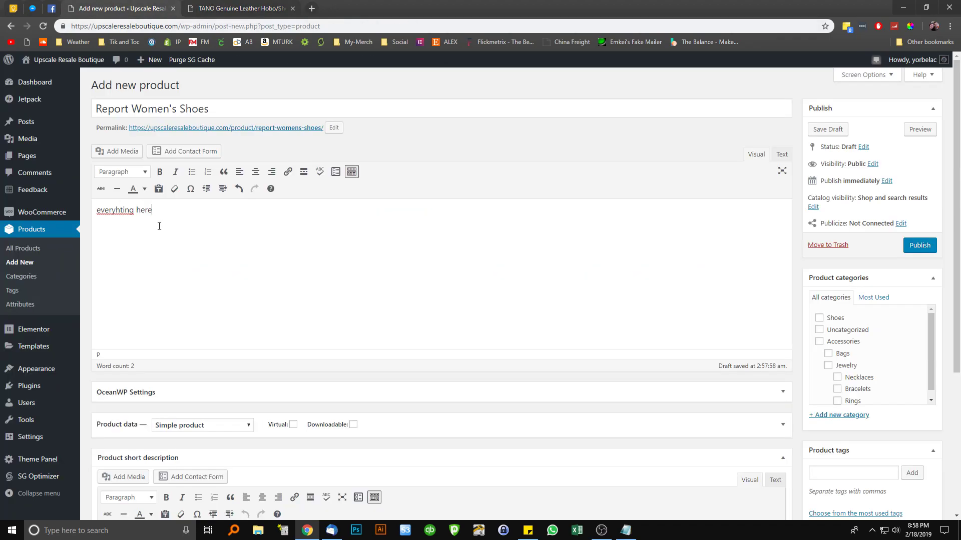
- Replace the placeholder description with the full shoe text copied from the $8.00 Facebook post, without the price
{"action": "left_click", "coordinate": [52, 8]}
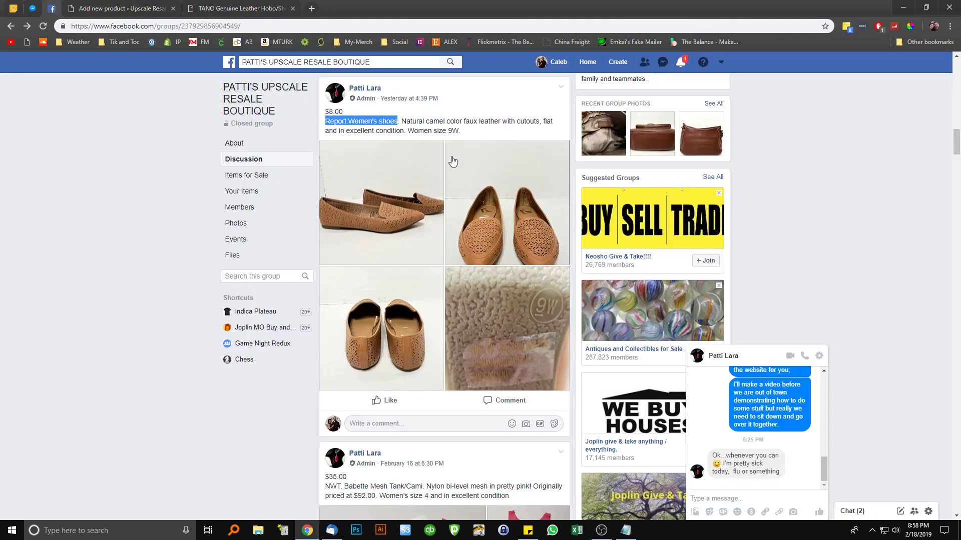
{"action": "left_click_drag", "start_coordinate": [460, 132], "coordinate": [323, 119]}
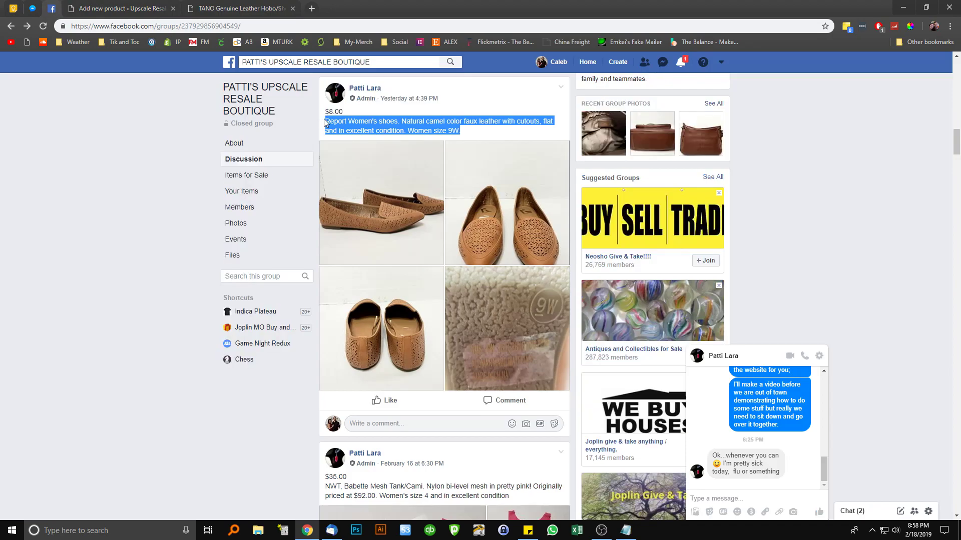
{"action": "left_click", "coordinate": [126, 14]}
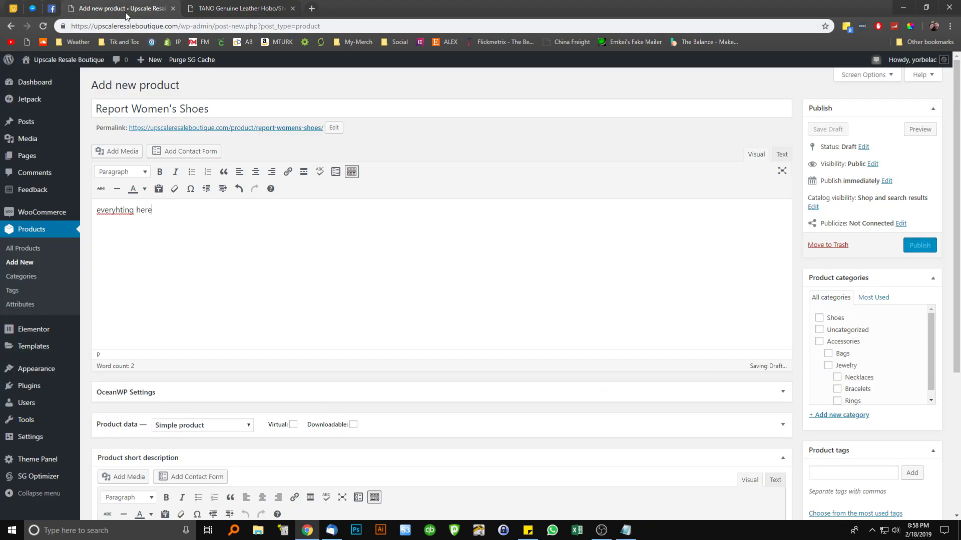
{"action": "left_click_drag", "start_coordinate": [189, 210], "coordinate": [93, 202]}
{"action": "key", "text": "ctrl+v"}
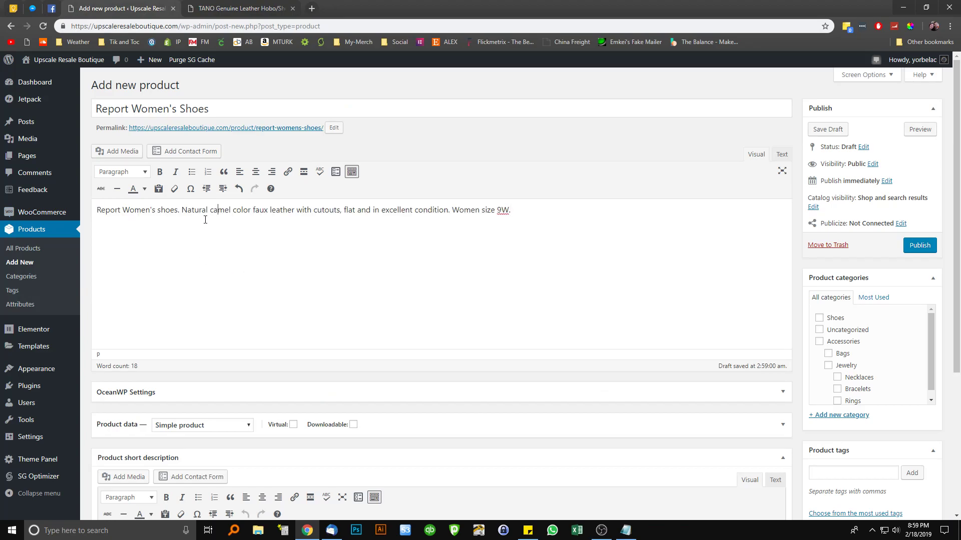
- Make "Report Women's shoes" bold in the description and check its HTML source before returning to the visual editor
{"action": "left_click_drag", "start_coordinate": [178, 213], "coordinate": [96, 211]}
{"action": "left_click", "coordinate": [160, 171]}
{"action": "left_click", "coordinate": [211, 210]}
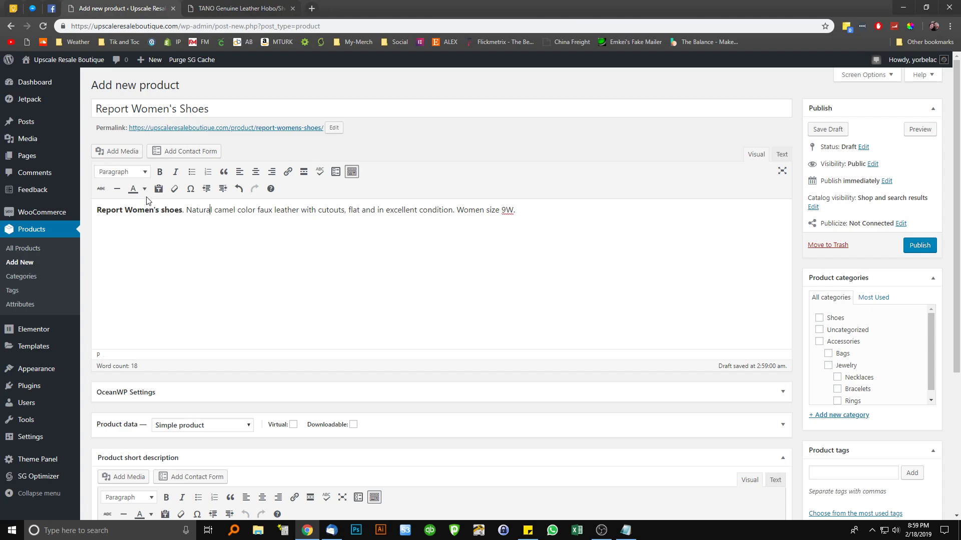
{"action": "left_click", "coordinate": [145, 188]}
{"action": "left_click", "coordinate": [780, 155]}
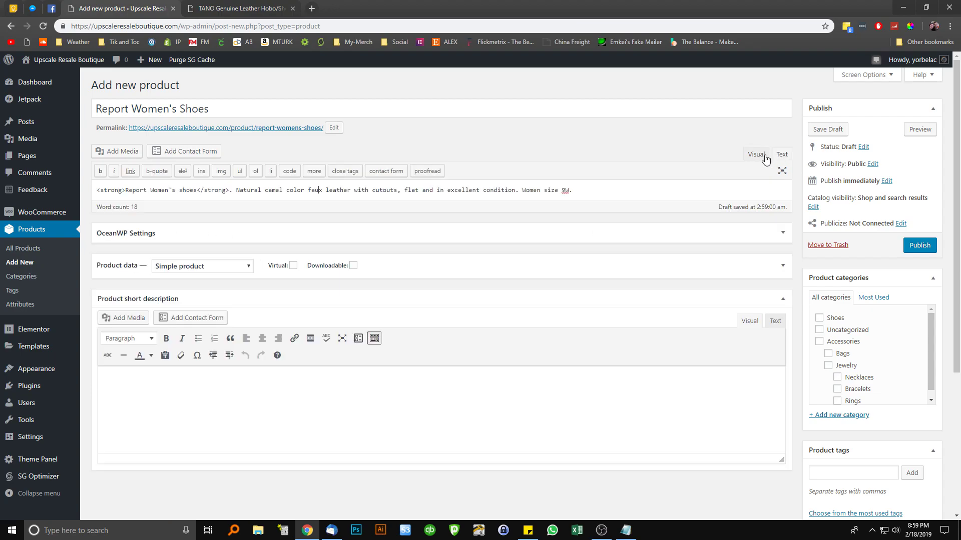
{"action": "left_click", "coordinate": [756, 155]}
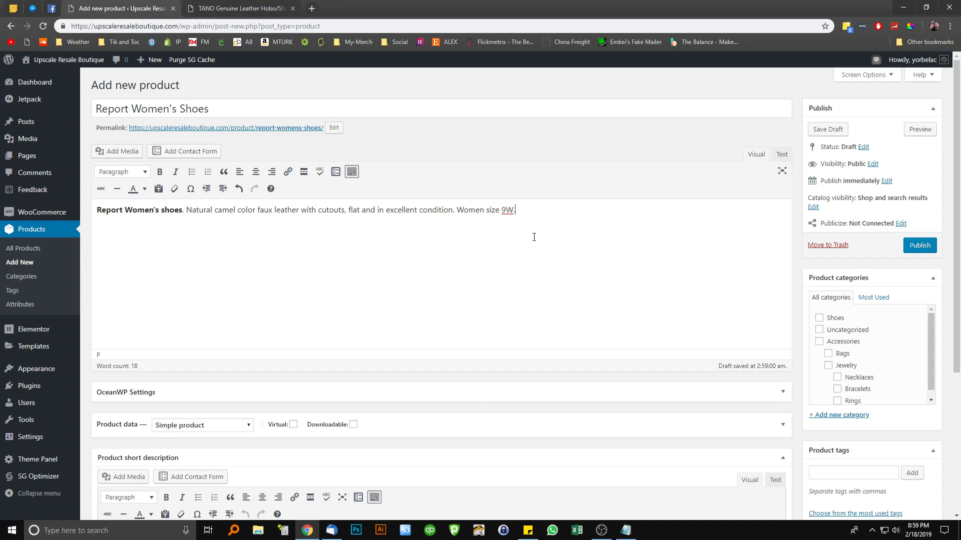
- Compare the full description on the TANO handbag page with the short description shown under its price
{"action": "left_click", "coordinate": [240, 8]}
{"action": "left_click_drag", "start_coordinate": [249, 275], "coordinate": [354, 284]}
{"action": "left_click", "coordinate": [356, 282]}
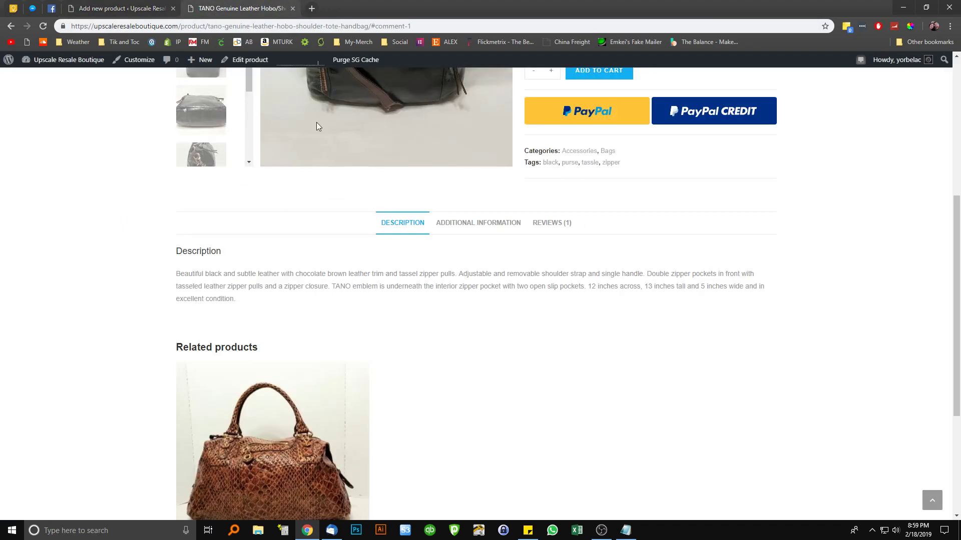
{"action": "scroll", "coordinate": [263, 141], "scroll_direction": "up", "scroll_amount": 4}
{"action": "left_click_drag", "start_coordinate": [636, 209], "coordinate": [584, 196]}
{"action": "left_click", "coordinate": [585, 196]}
{"action": "scroll", "coordinate": [588, 210], "scroll_direction": "up", "scroll_amount": 1}
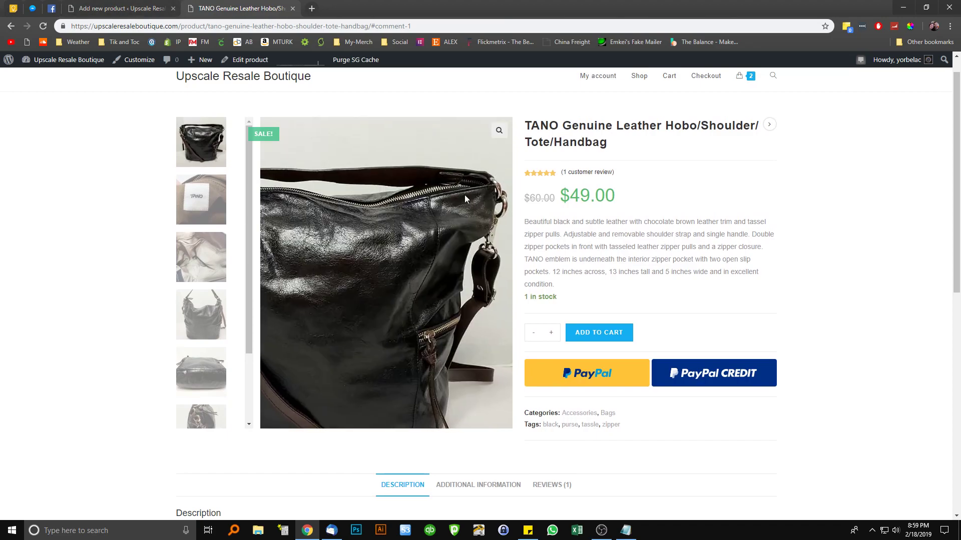
- Copy the new product's entire formatted description into its short description
{"action": "left_click", "coordinate": [123, 8]}
{"action": "left_click_drag", "start_coordinate": [527, 211], "coordinate": [10, 212]}
{"action": "key", "text": "ctrl+c"}
{"action": "scroll", "coordinate": [353, 189], "scroll_direction": "down", "scroll_amount": 4}
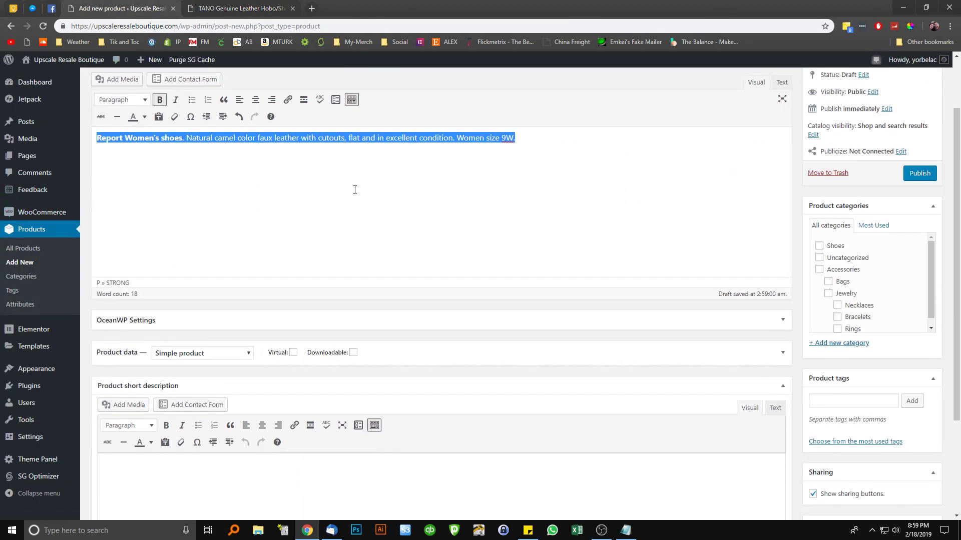
{"action": "left_click", "coordinate": [251, 363]}
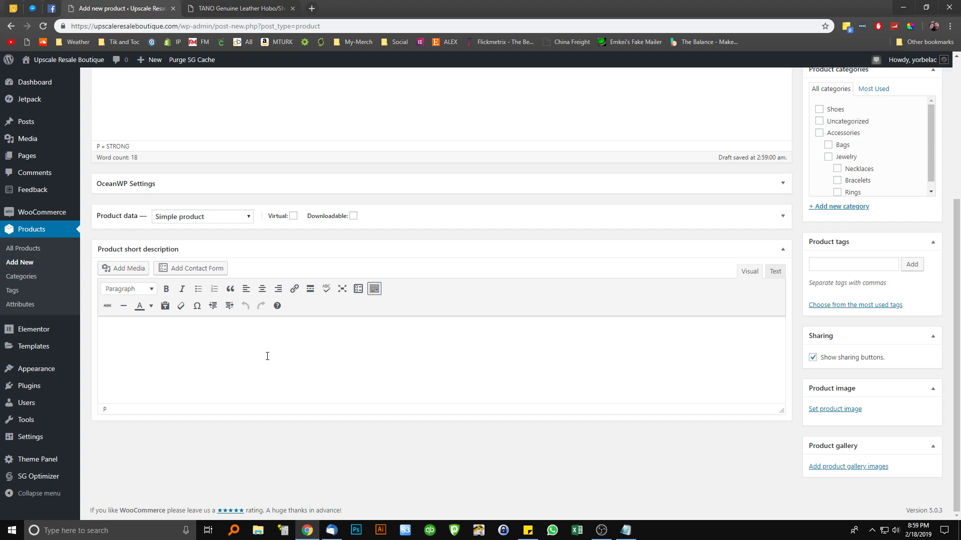
{"action": "key", "text": "ctrl+v"}
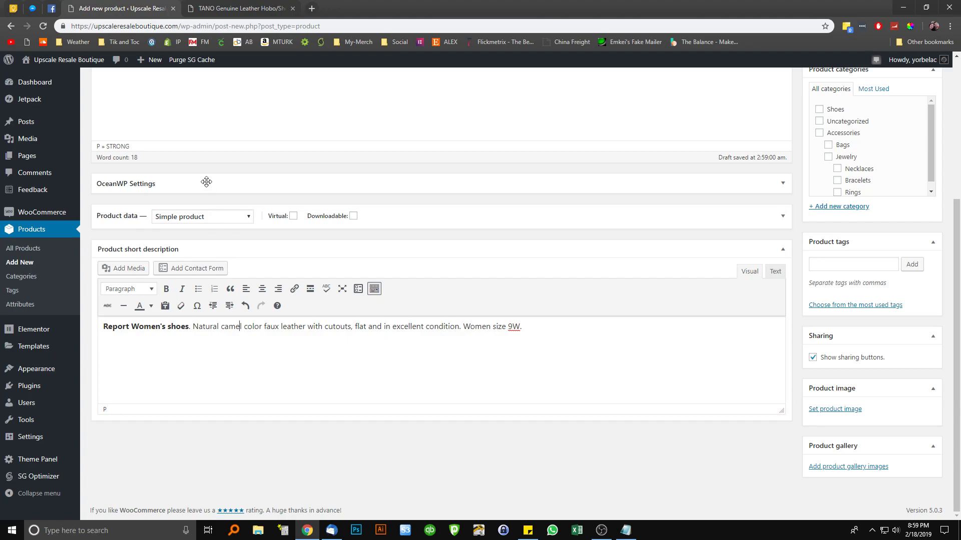
- Check the short description's placement on the handbag page and append "Side description." to the shoes' short description
{"action": "left_click", "coordinate": [241, 9]}
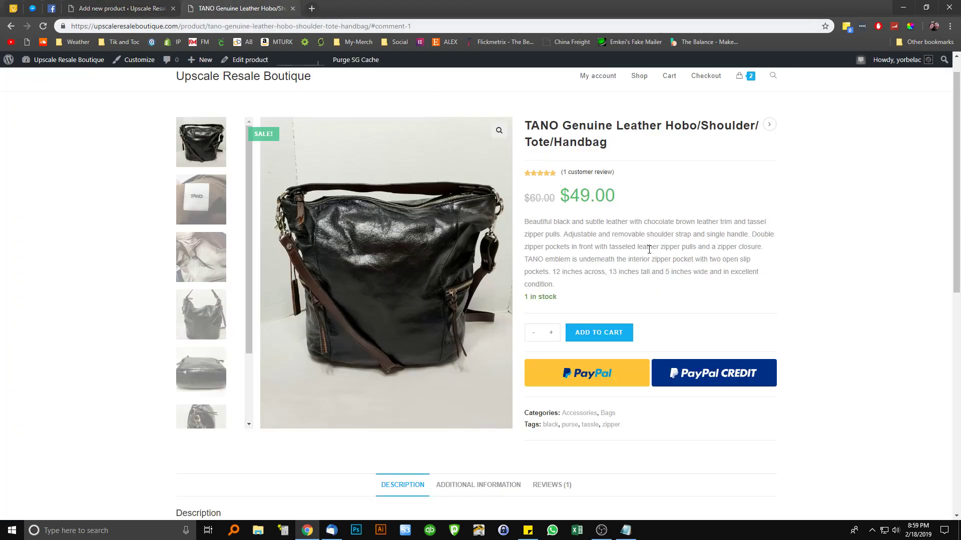
{"action": "scroll", "coordinate": [649, 250], "scroll_direction": "down", "scroll_amount": 2}
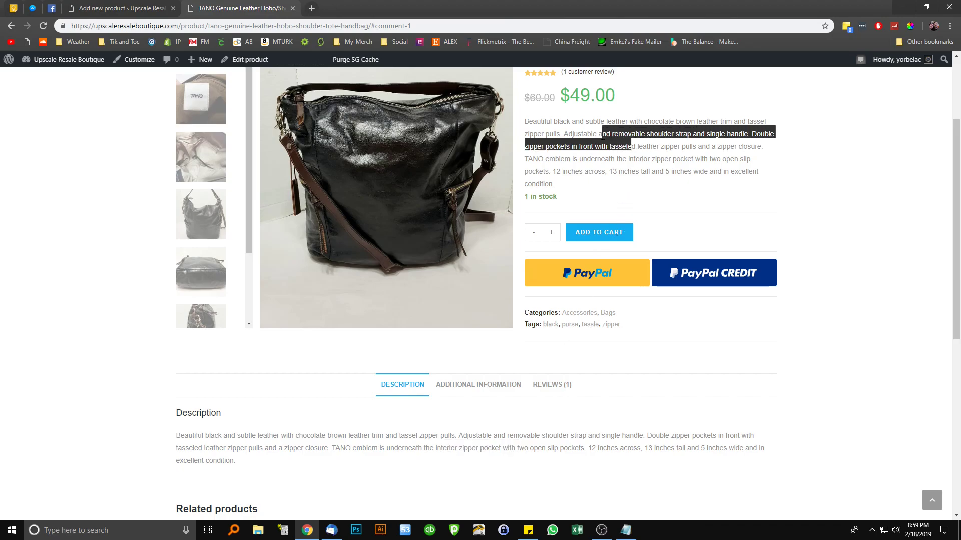
{"action": "left_click", "coordinate": [123, 9]}
{"action": "left_click_drag", "start_coordinate": [247, 326], "coordinate": [334, 334]}
{"action": "left_click", "coordinate": [351, 332]}
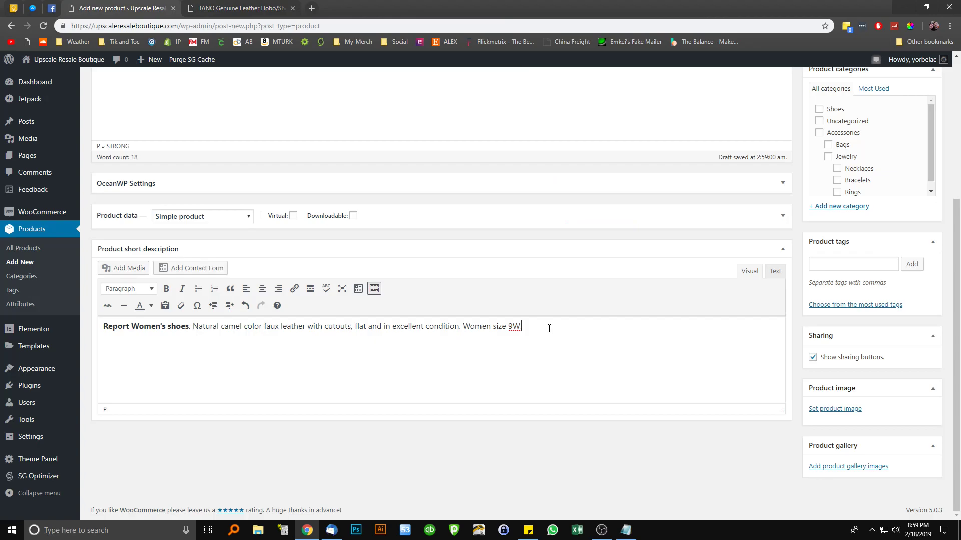
{"action": "type", "text": "Side description."}
- Compare the shoes' short and main descriptions with where each one appears on the TANO handbag page
{"action": "scroll", "coordinate": [316, 383], "scroll_direction": "up", "scroll_amount": 1}
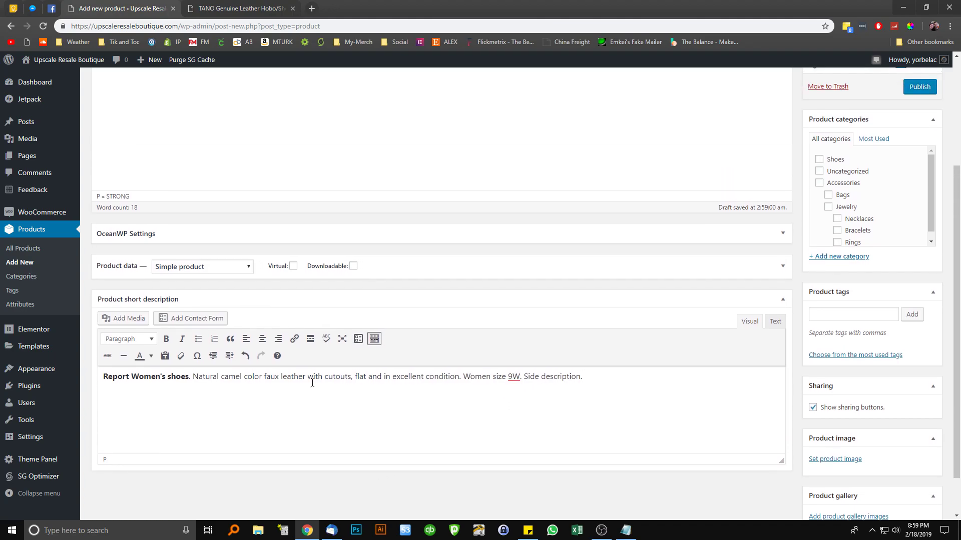
{"action": "left_click_drag", "start_coordinate": [260, 382], "coordinate": [341, 382]}
{"action": "left_click", "coordinate": [365, 388]}
{"action": "left_click", "coordinate": [250, 9]}
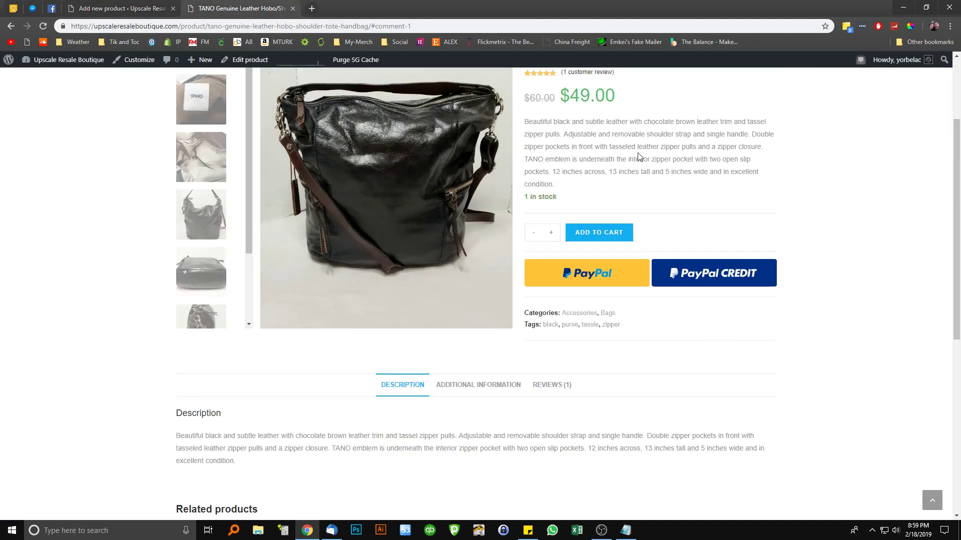
{"action": "left_click", "coordinate": [79, 12]}
{"action": "scroll", "coordinate": [306, 353], "scroll_direction": "up", "scroll_amount": 2}
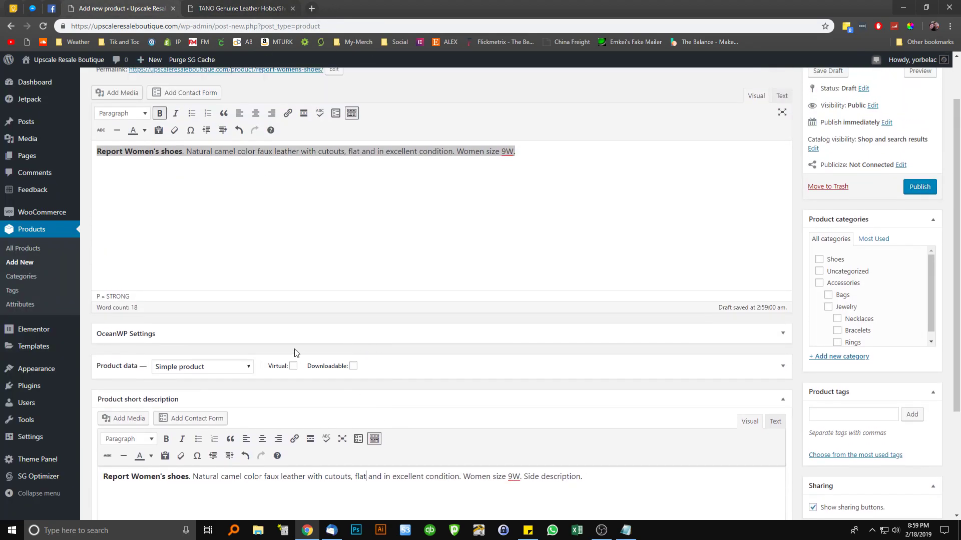
{"action": "scroll", "coordinate": [250, 258], "scroll_direction": "down", "scroll_amount": 1}
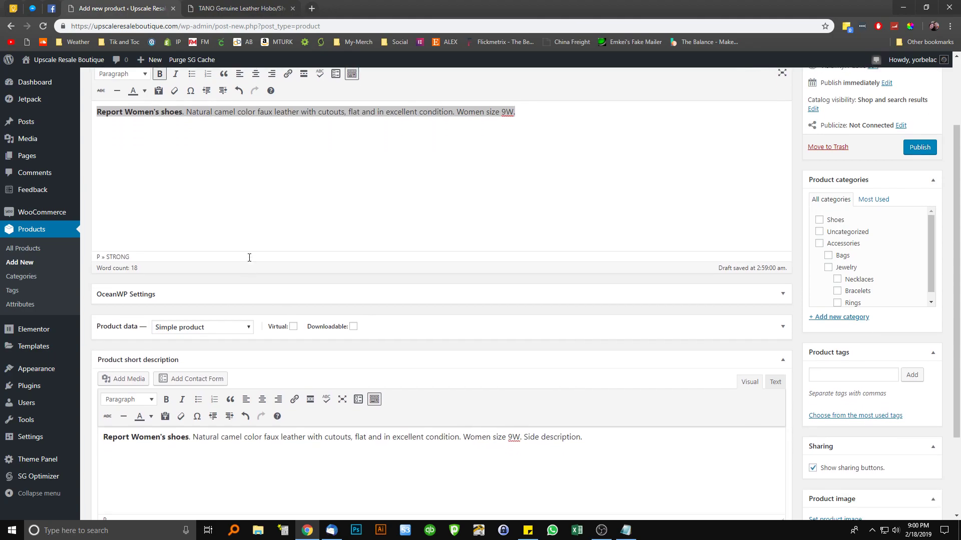
{"action": "scroll", "coordinate": [249, 257], "scroll_direction": "down", "scroll_amount": 1}
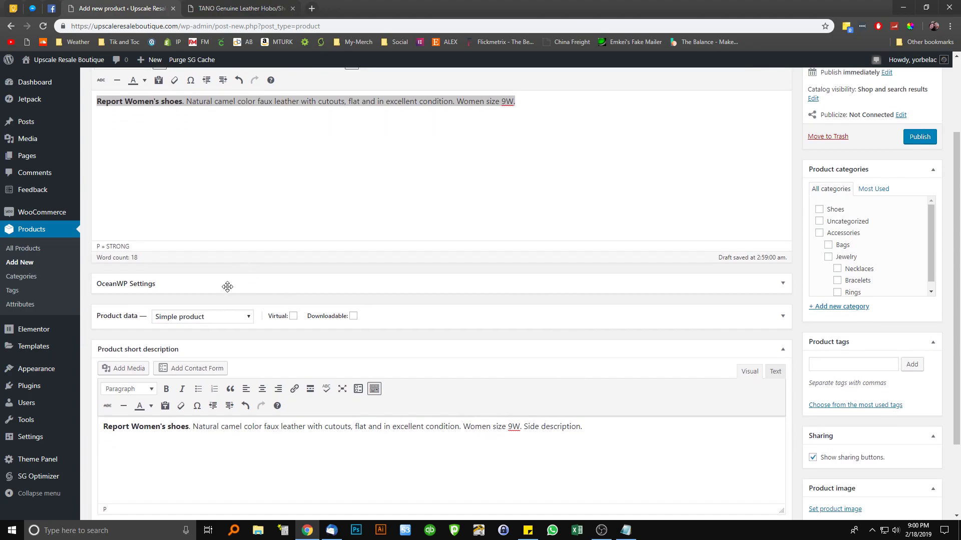
- Expand the Product data section of the new product and set its regular price to $8
{"action": "scroll", "coordinate": [228, 286], "scroll_direction": "down", "scroll_amount": 1}
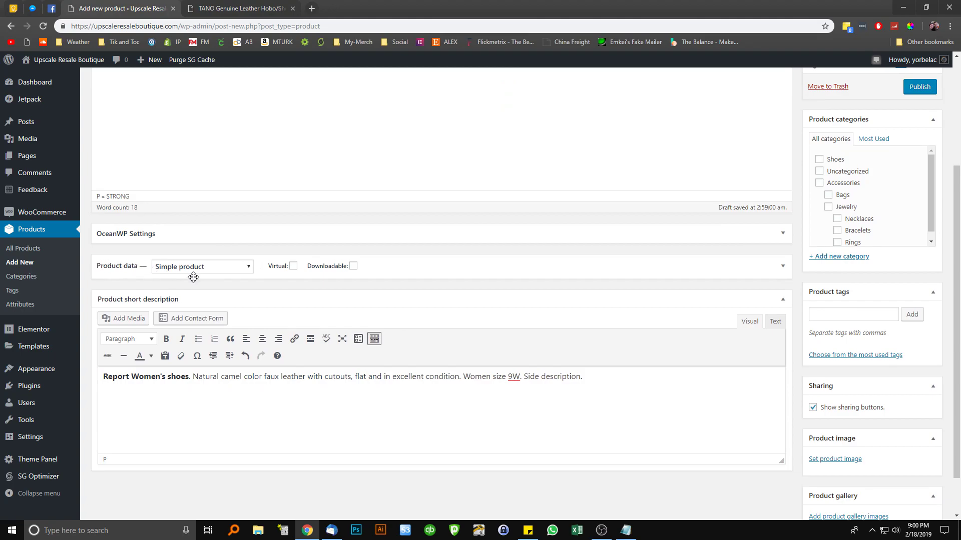
{"action": "left_click", "coordinate": [530, 269]}
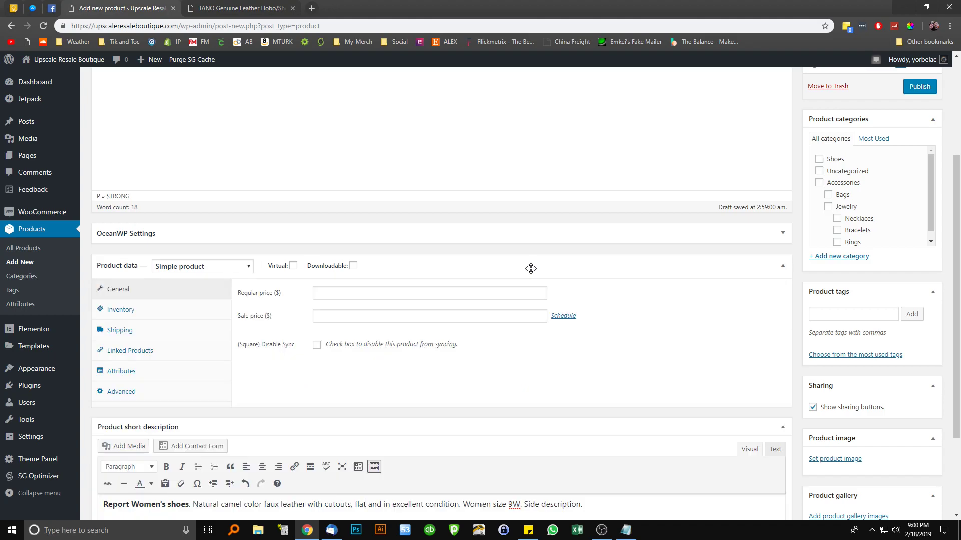
{"action": "left_click", "coordinate": [530, 269]}
{"action": "left_click", "coordinate": [531, 269]}
{"action": "left_click", "coordinate": [530, 269]}
{"action": "left_click", "coordinate": [530, 269]}
{"action": "scroll", "coordinate": [301, 349], "scroll_direction": "down", "scroll_amount": 1}
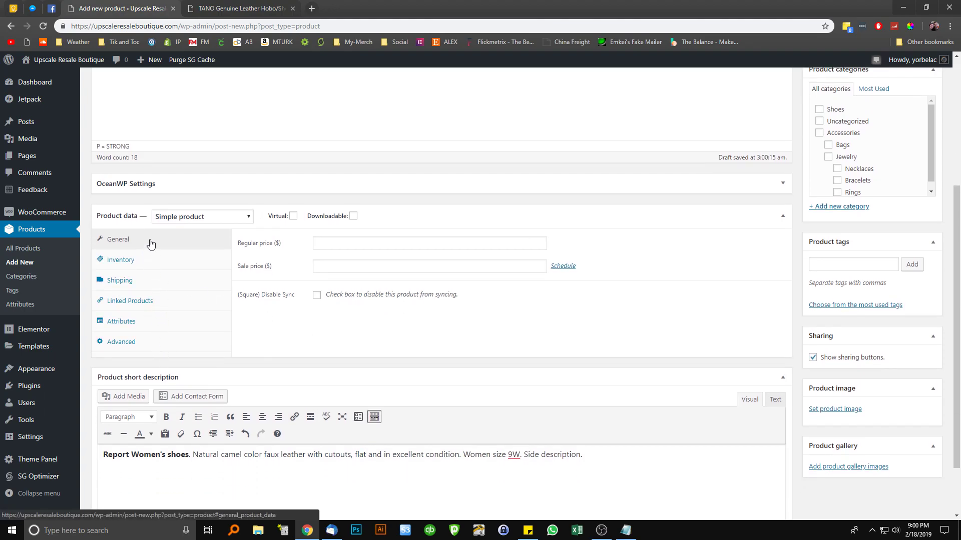
{"action": "left_click", "coordinate": [355, 242]}
{"action": "type", "text": "8"}
{"action": "left_click", "coordinate": [422, 341]}
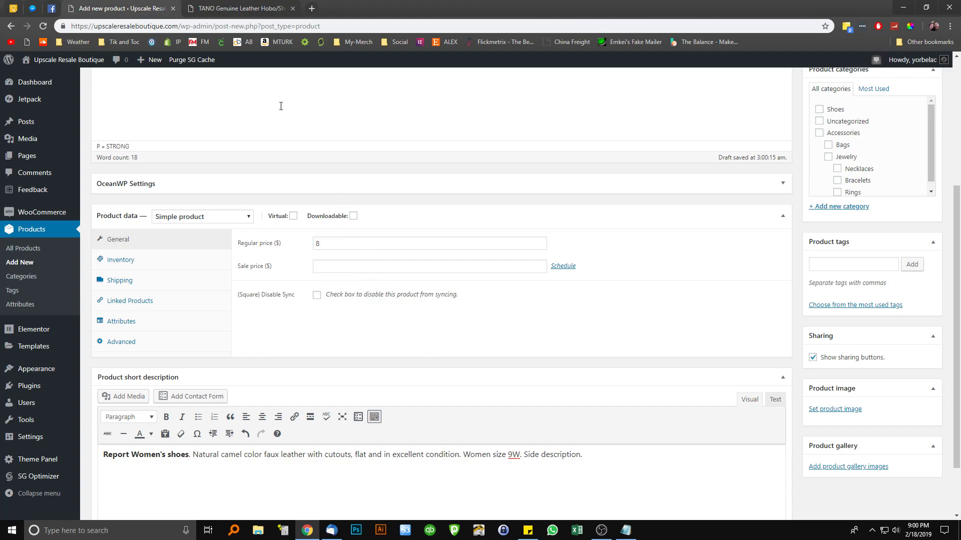
- Check how the regular and sale prices are displayed on the TANO handbag page
{"action": "left_click", "coordinate": [240, 8]}
{"action": "scroll", "coordinate": [355, 226], "scroll_direction": "up", "scroll_amount": 3}
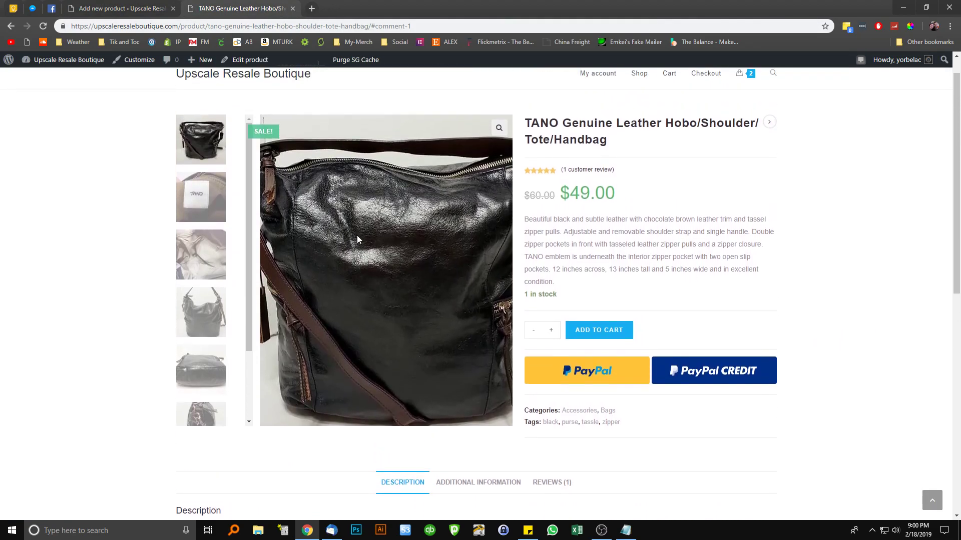
{"action": "left_click_drag", "start_coordinate": [592, 246], "coordinate": [570, 223]}
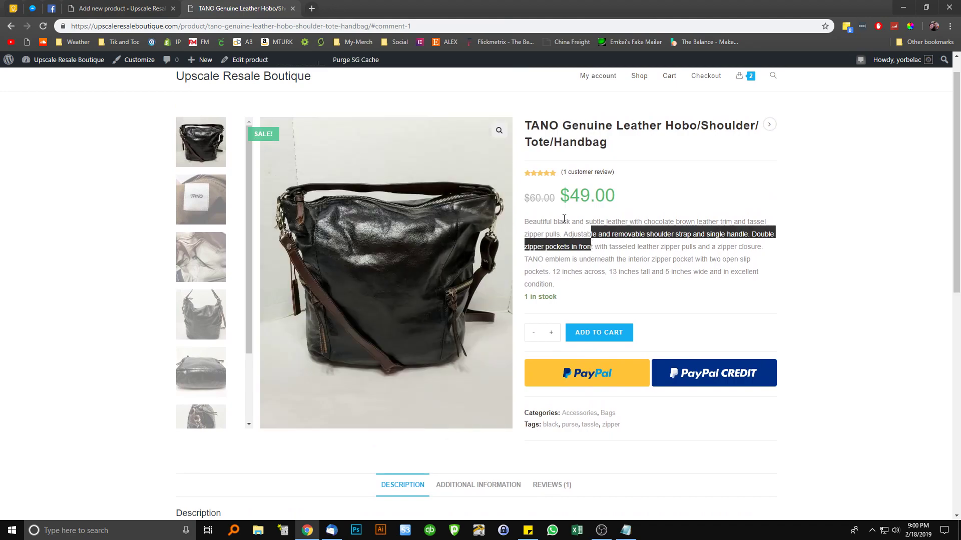
{"action": "left_click", "coordinate": [540, 200]}
{"action": "double_click", "coordinate": [587, 196]}
{"action": "left_click", "coordinate": [583, 220]}
{"action": "left_click", "coordinate": [125, 9]}
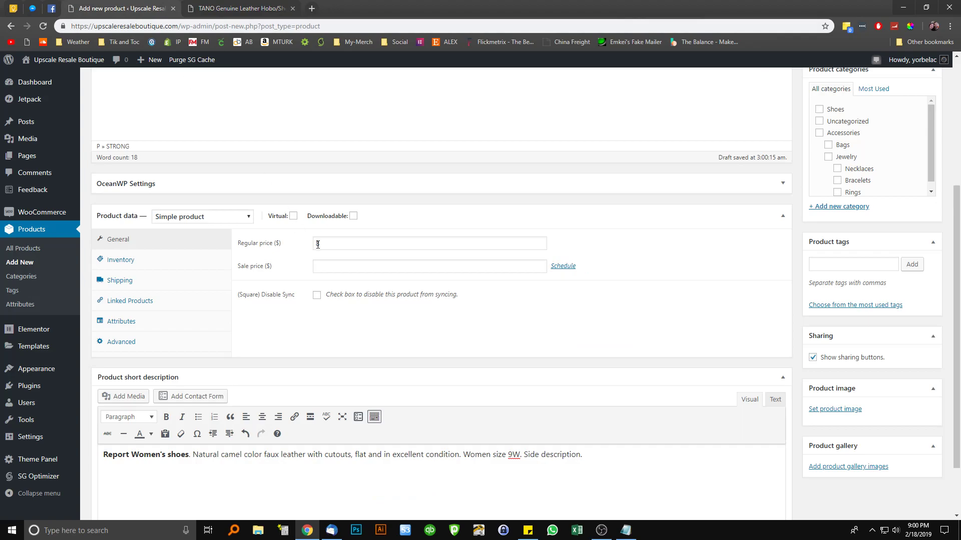
- Try a regular price of $49 with a sale price of $60 for the shoes
{"action": "double_click", "coordinate": [360, 243]}
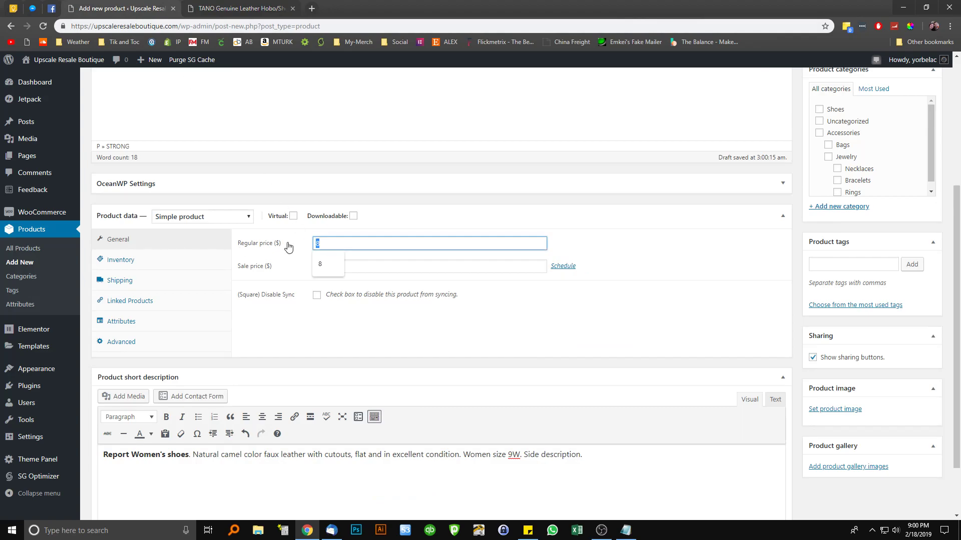
{"action": "type", "text": "849"}
{"action": "left_click_drag", "start_coordinate": [340, 249], "coordinate": [258, 242]}
{"action": "type", "text": "49"}
{"action": "left_click", "coordinate": [320, 265]}
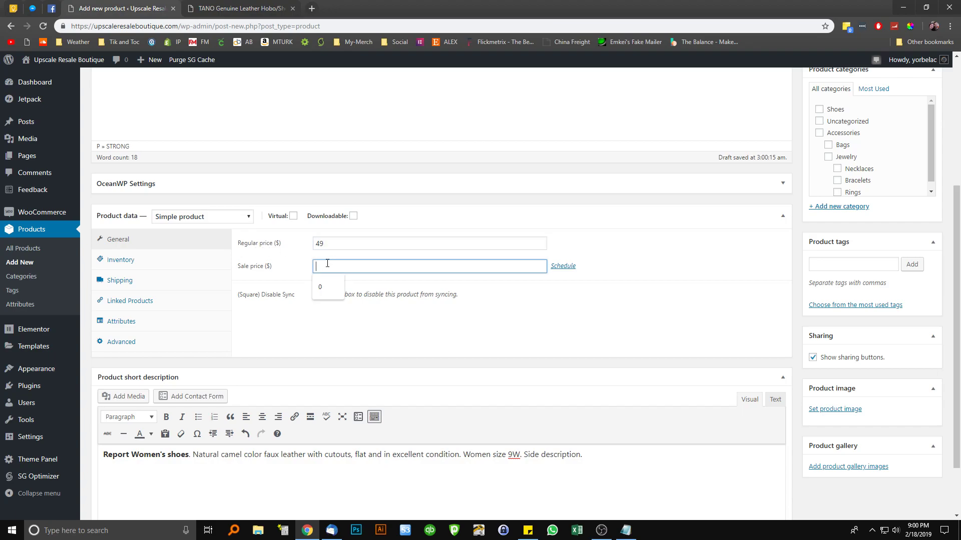
{"action": "type", "text": "60"}
- Swap the two amounts so the regular price is $60 and the sale price is $49
{"action": "double_click", "coordinate": [323, 265]}
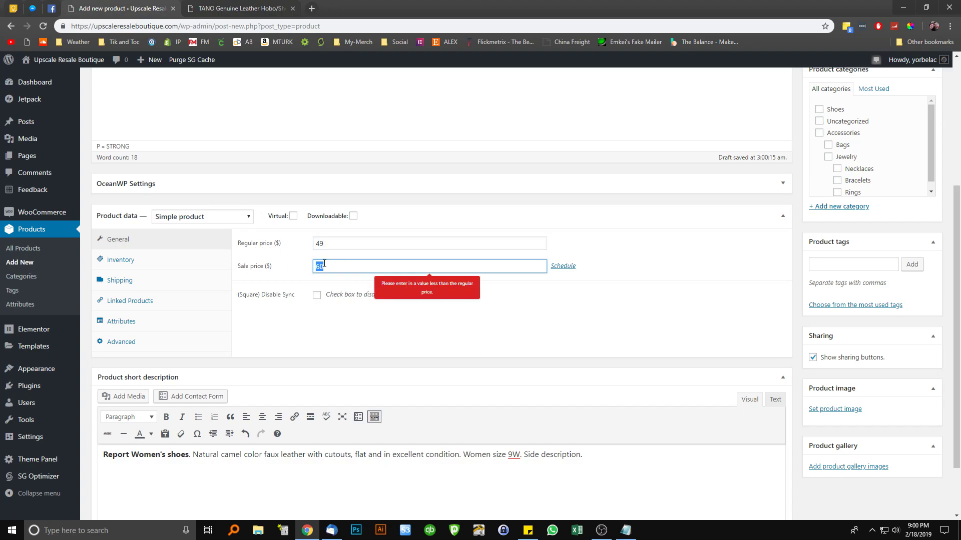
{"action": "key", "text": "ctrl+x"}
{"action": "double_click", "coordinate": [322, 244]}
{"action": "key", "text": "ctrl+v"}
{"action": "left_click", "coordinate": [339, 266]}
{"action": "type", "text": "4"}
{"action": "left_click", "coordinate": [406, 343]}
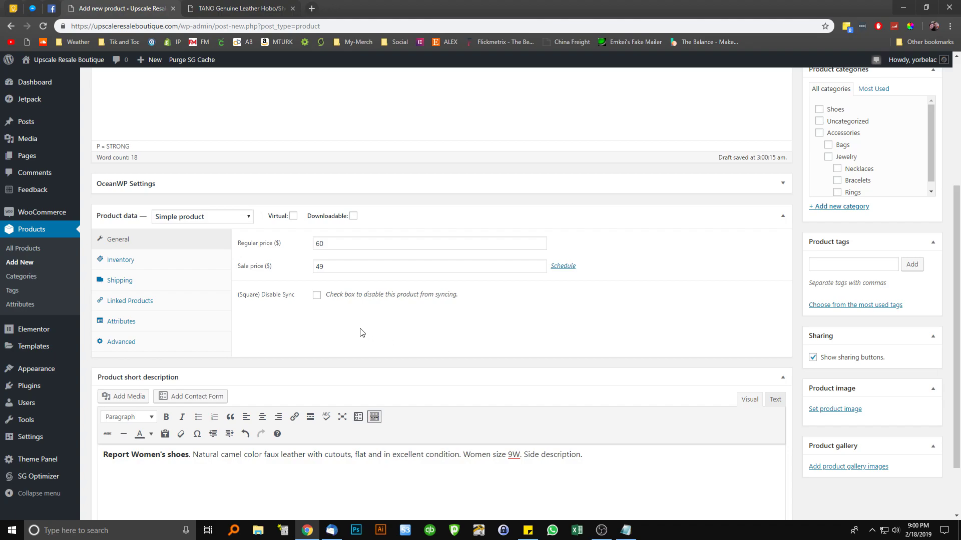
- Compare the prices with the handbag page, clear the shoes' sale price and set the regular price to $8
{"action": "left_click_drag", "start_coordinate": [335, 266], "coordinate": [311, 245]}
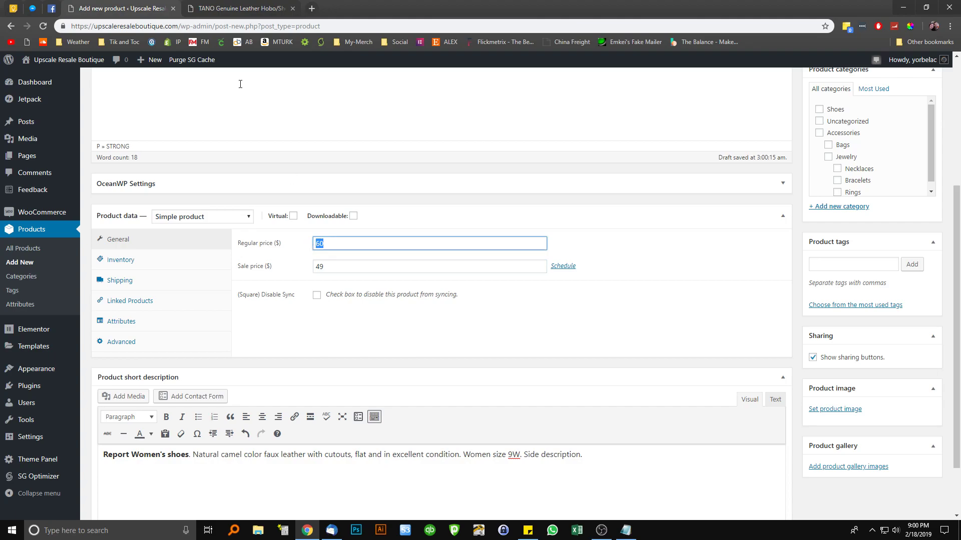
{"action": "left_click", "coordinate": [223, 10]}
{"action": "left_click", "coordinate": [145, 9]}
{"action": "left_click", "coordinate": [346, 265]}
{"action": "key", "text": "BackSpace"}
{"action": "key", "text": "BackSpace"}
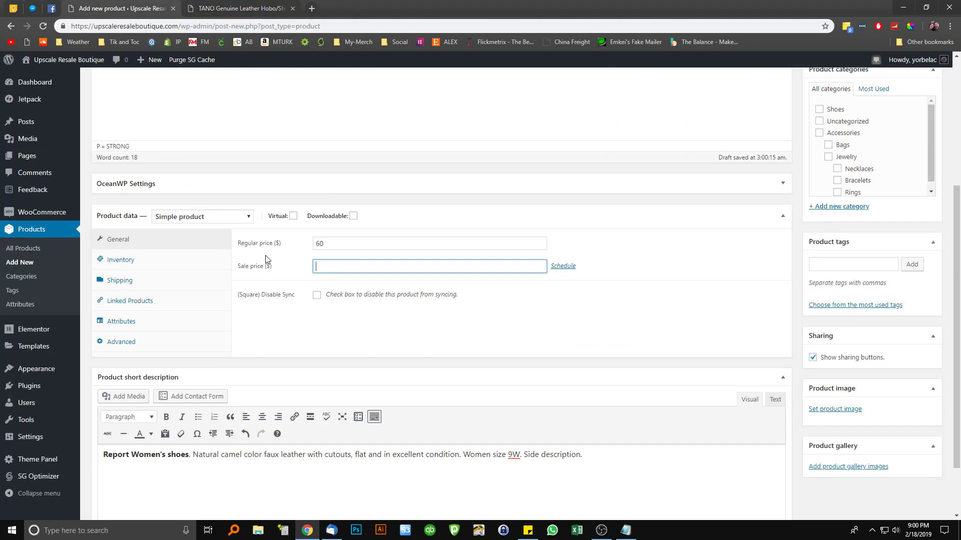
{"action": "double_click", "coordinate": [326, 243]}
{"action": "type", "text": "8"}
{"action": "left_click", "coordinate": [374, 352]}
- View the Jessica Simpson Large Tote/Handbag page as an example of a product without a sale price
{"action": "left_click", "coordinate": [240, 8]}
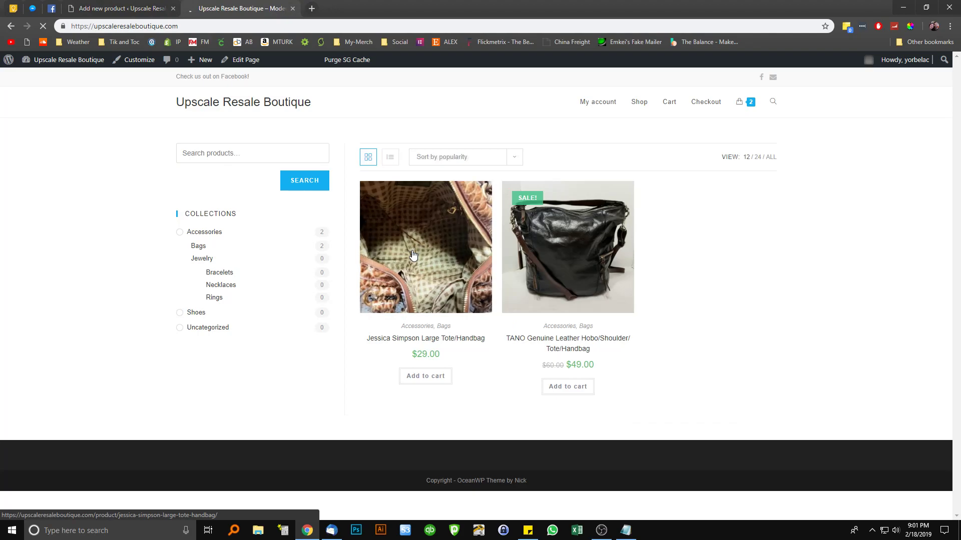
{"action": "left_click", "coordinate": [413, 255]}
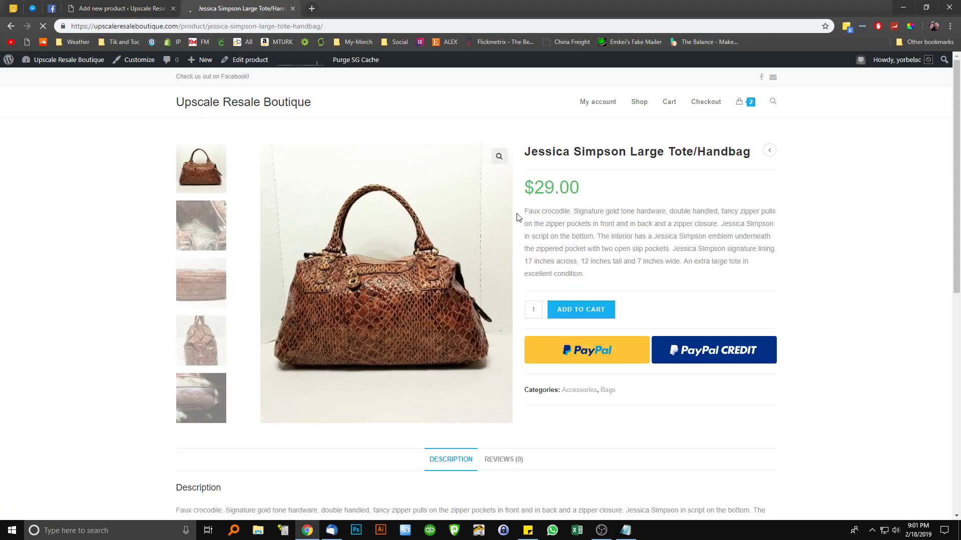
{"action": "left_click", "coordinate": [120, 8]}
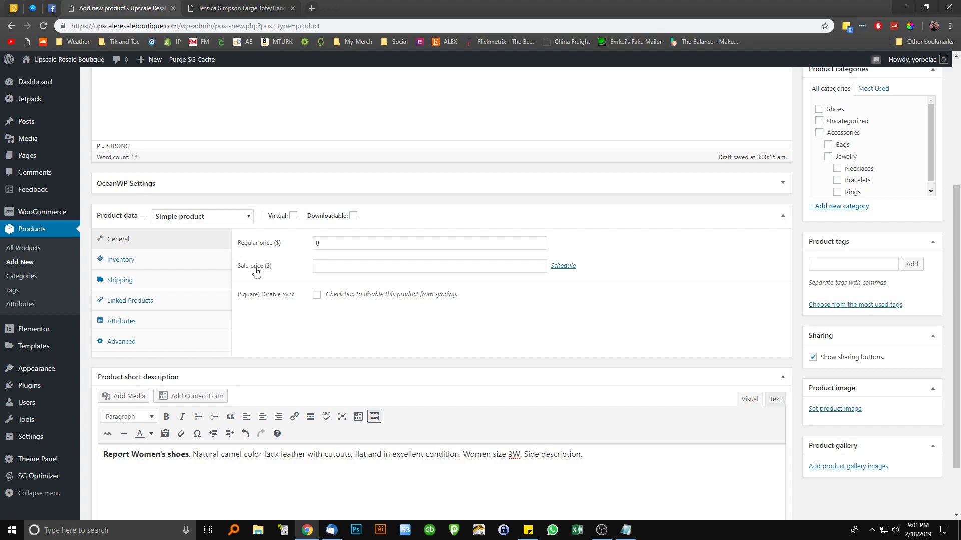
- Enable stock management in the shoes' inventory settings and set the stock quantity to 1
{"action": "left_click", "coordinate": [194, 267]}
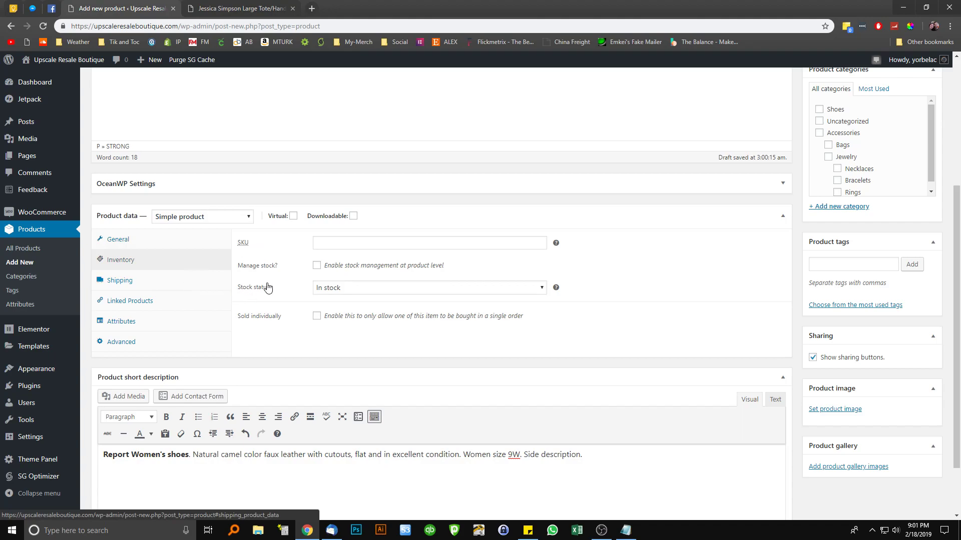
{"action": "left_click", "coordinate": [316, 267]}
{"action": "left_click", "coordinate": [289, 295]}
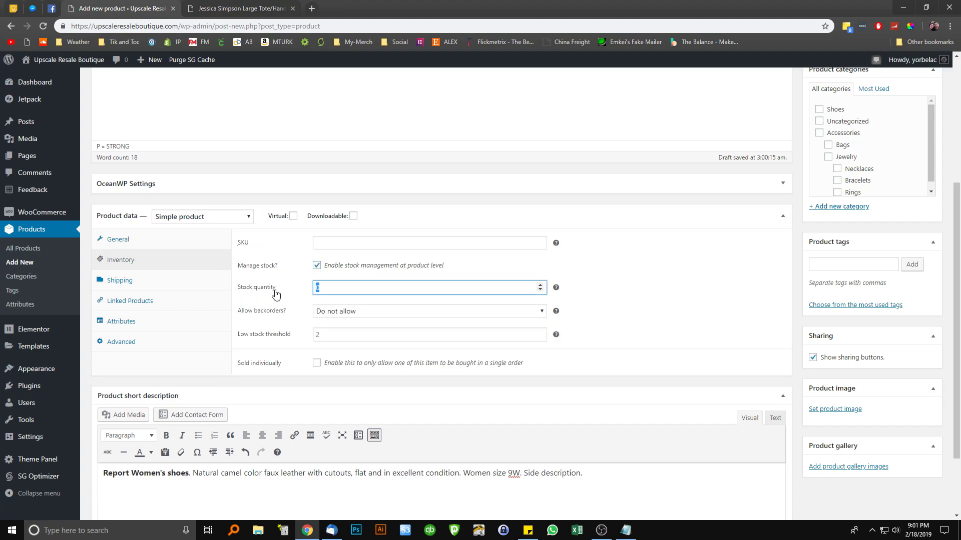
{"action": "type", "text": "1"}
- Enter a shipping weight of 1 lb and dimensions of 6 × 12 × 4 in for the shoes
{"action": "left_click", "coordinate": [210, 286]}
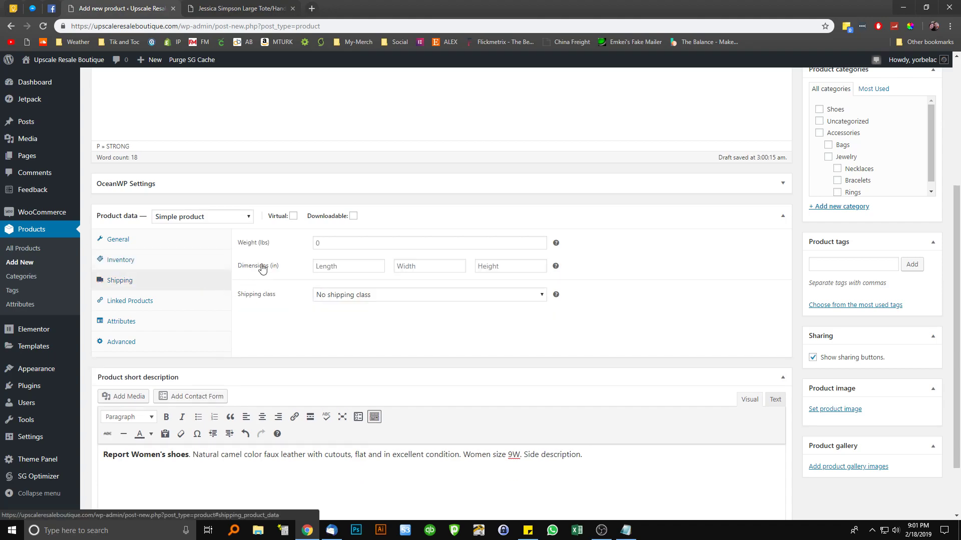
{"action": "left_click", "coordinate": [248, 241]}
{"action": "type", "text": "1"}
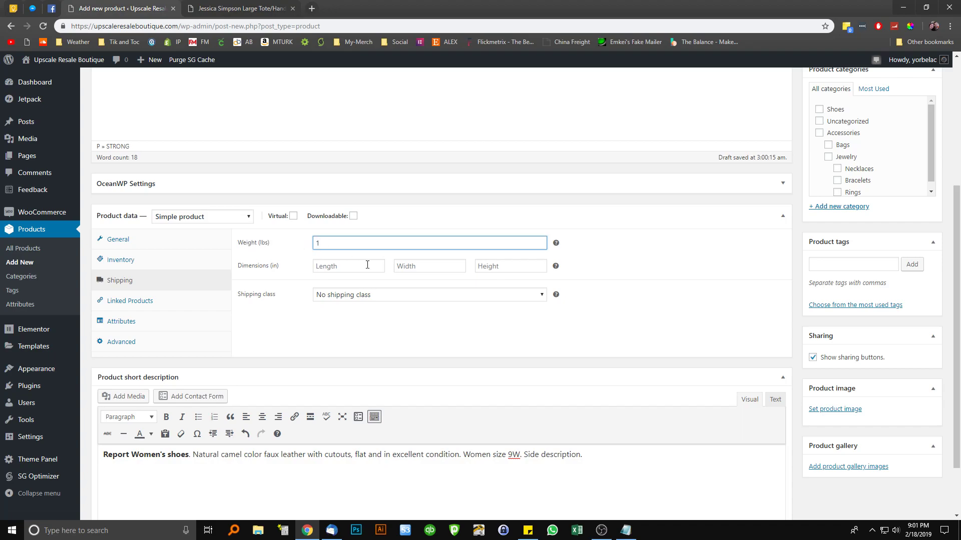
{"action": "left_click", "coordinate": [365, 266]}
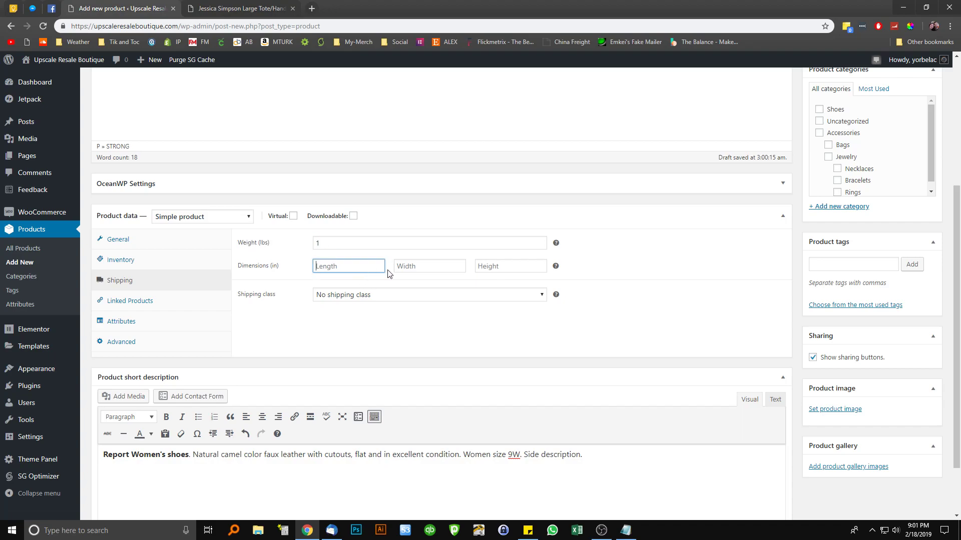
{"action": "type", "text": "6"}
{"action": "key", "text": "Tab"}
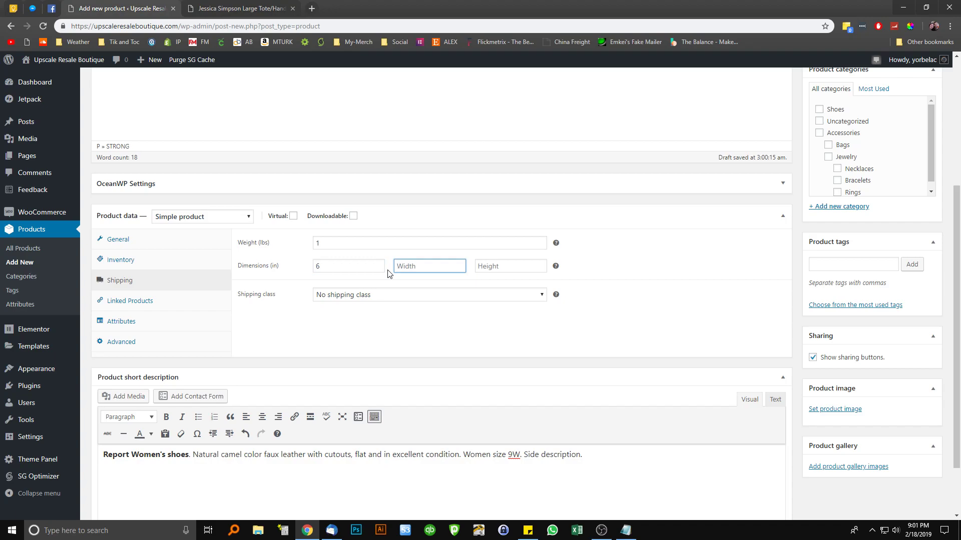
{"action": "type", "text": "12"}
{"action": "key", "text": "Tab"}
{"action": "type", "text": "4"}
- Change the shipping length to 12 in and the width to 6 in
{"action": "key", "text": "shift+Tab"}
{"action": "key", "text": "shift+Tab"}
{"action": "type", "text": "12"}
{"action": "key", "text": "Tab"}
{"action": "type", "text": "6"}
{"action": "left_click", "coordinate": [288, 335]}
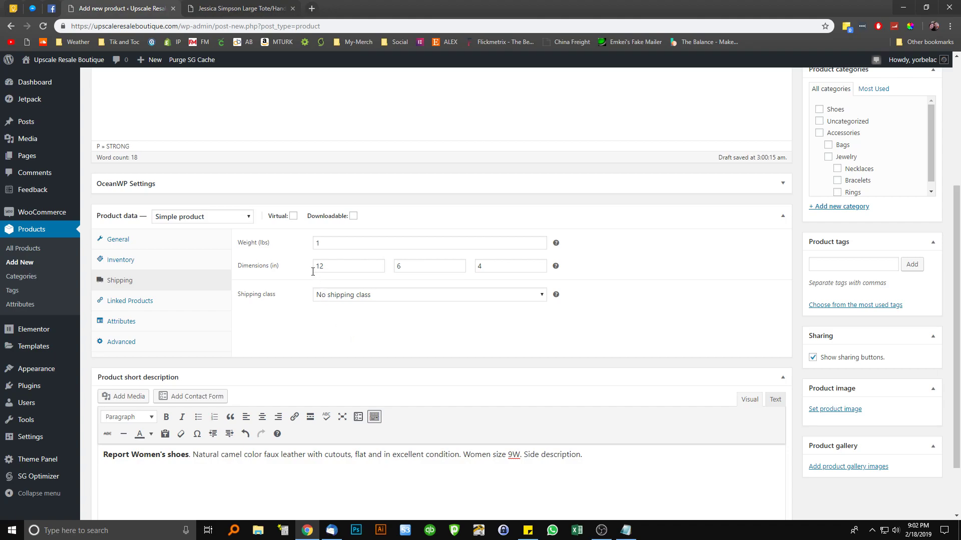
- Set the shoes' regular price to $12 and return to the shipping settings
{"action": "left_click", "coordinate": [136, 240]}
{"action": "type", "text": "12"}
{"action": "left_click", "coordinate": [308, 322]}
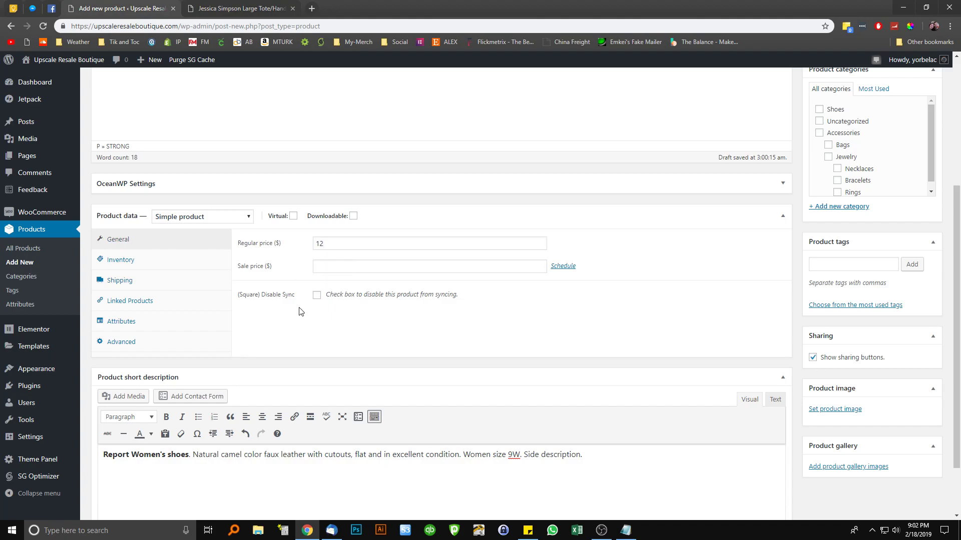
{"action": "left_click", "coordinate": [180, 282]}
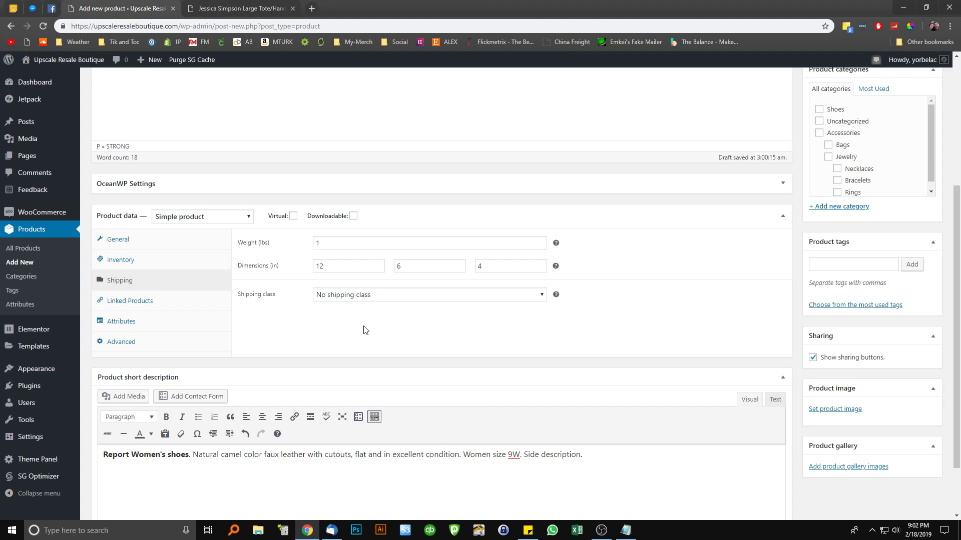
- Open the linked products settings and examine the Related products section on the Jessica Simpson handbag page
{"action": "left_click", "coordinate": [180, 306]}
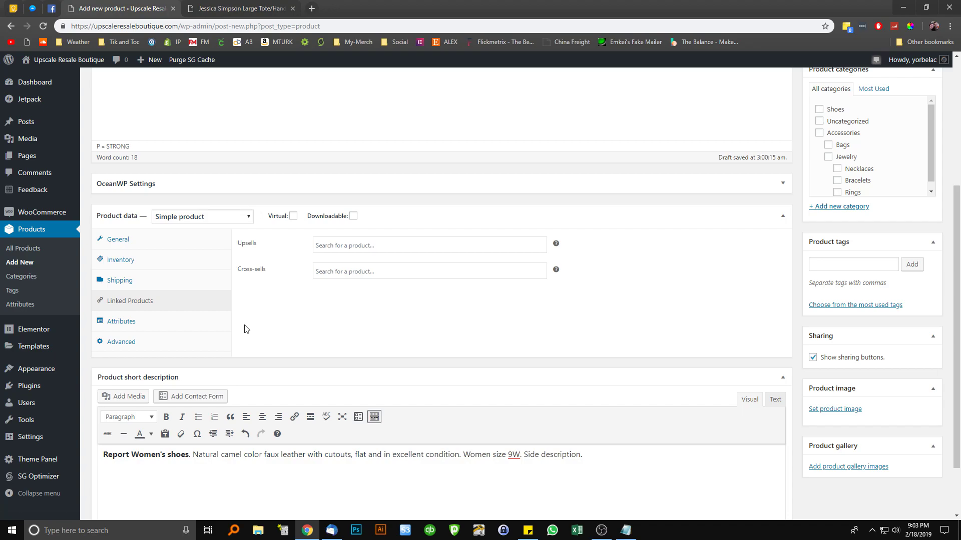
{"action": "left_click", "coordinate": [244, 8]}
{"action": "scroll", "coordinate": [295, 231], "scroll_direction": "down", "scroll_amount": 8}
{"action": "scroll", "coordinate": [306, 258], "scroll_direction": "down", "scroll_amount": 1}
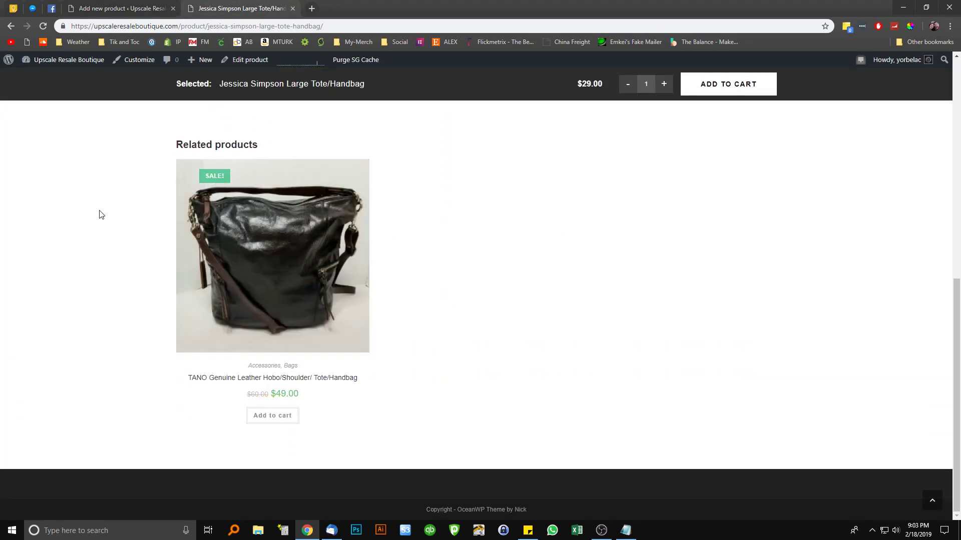
{"action": "scroll", "coordinate": [98, 210], "scroll_direction": "up", "scroll_amount": 1}
{"action": "left_click", "coordinate": [123, 8]}
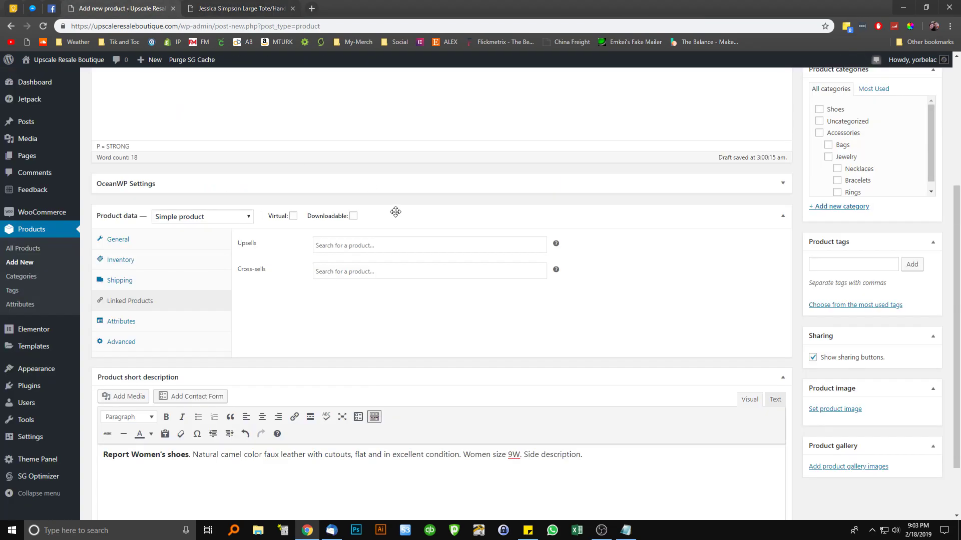
{"action": "left_click", "coordinate": [241, 9]}
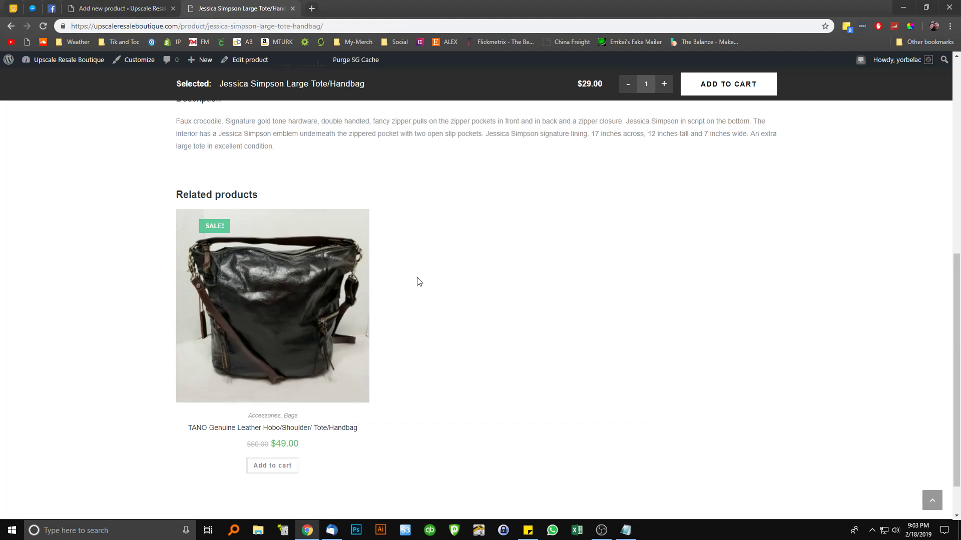
{"action": "scroll", "coordinate": [414, 282], "scroll_direction": "up", "scroll_amount": 5}
{"action": "scroll", "coordinate": [463, 300], "scroll_direction": "down", "scroll_amount": 3}
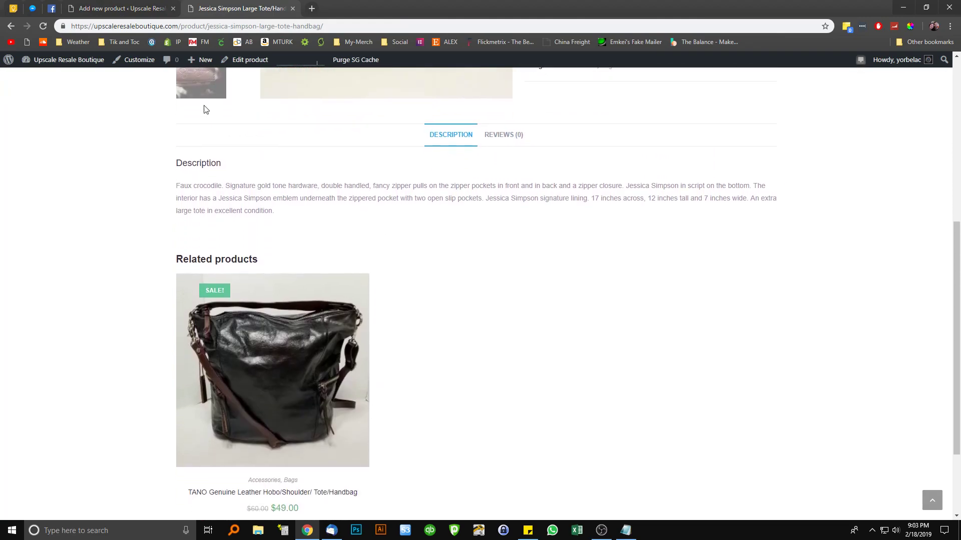
{"action": "left_click", "coordinate": [136, 10]}
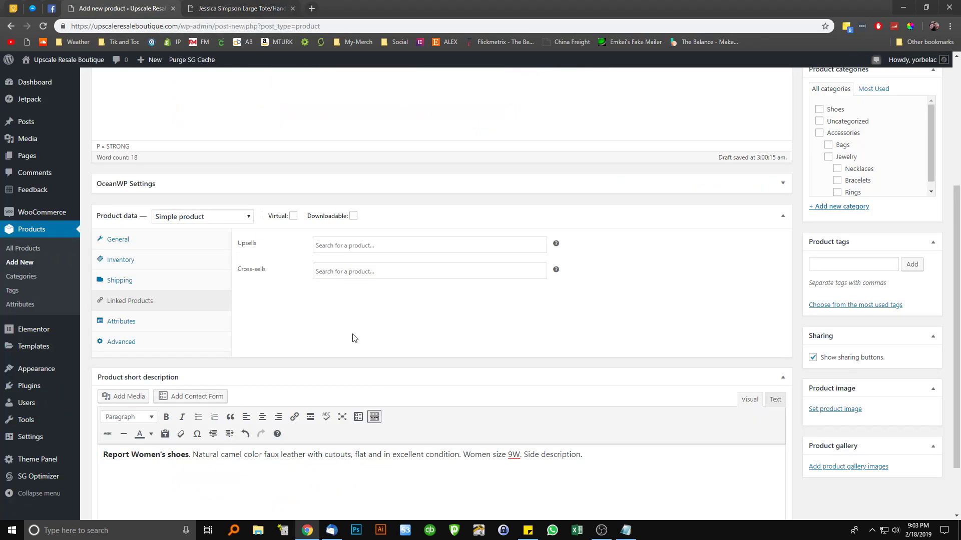
- Search the upsell products for "purse" and then "bag", and add Jessica Simpson Large Tote/Handbag as an upsell
{"action": "left_click", "coordinate": [344, 245]}
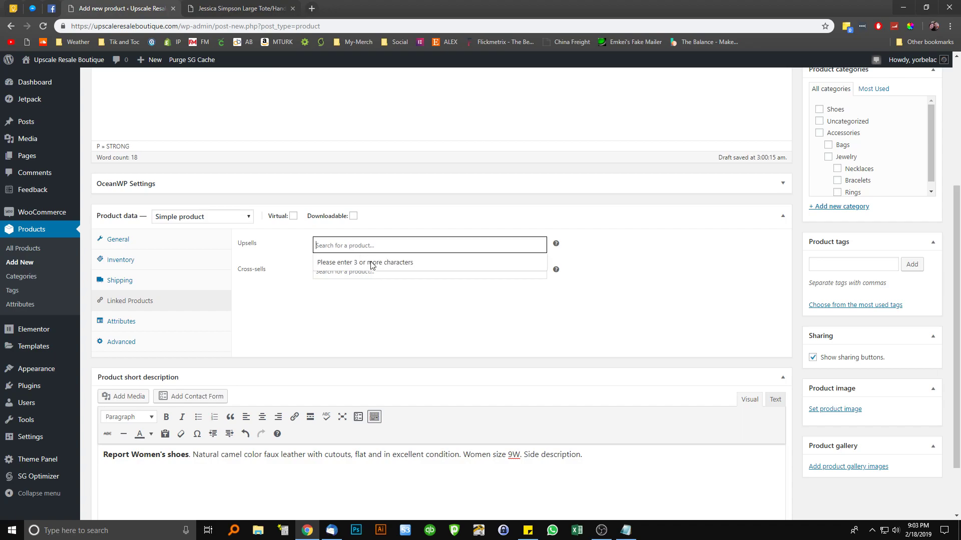
{"action": "type", "text": "purse"}
{"action": "key", "text": "BackSpace"}
{"action": "key", "text": "BackSpace"}
{"action": "key", "text": "BackSpace"}
{"action": "key", "text": "BackSpace"}
{"action": "key", "text": "BackSpace"}
{"action": "type", "text": "bag"}
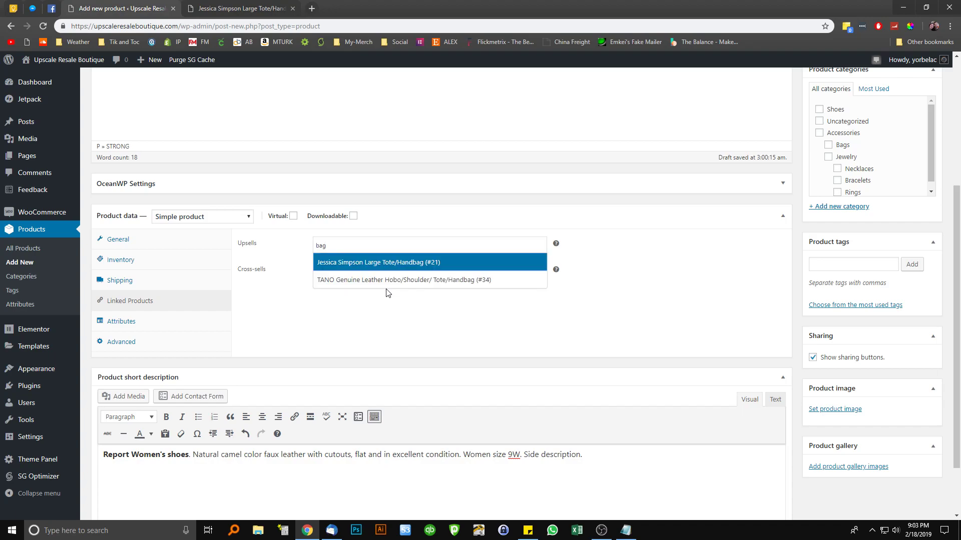
{"action": "left_click", "coordinate": [373, 263]}
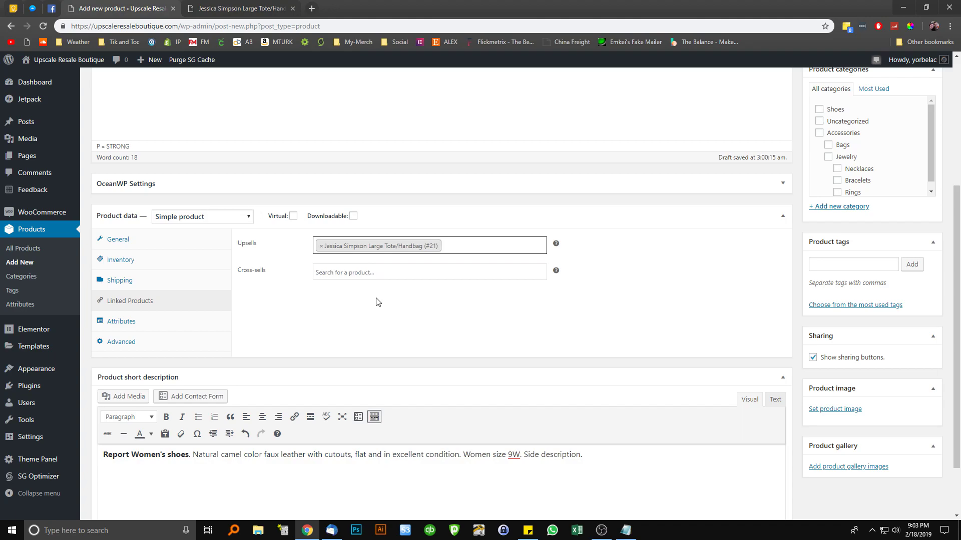
- Search for "bag" and add TANO Genuine Leather Hobo/Shoulder/ Tote/Handbag as a cross-sell
{"action": "left_click", "coordinate": [415, 270]}
{"action": "type", "text": "bag"}
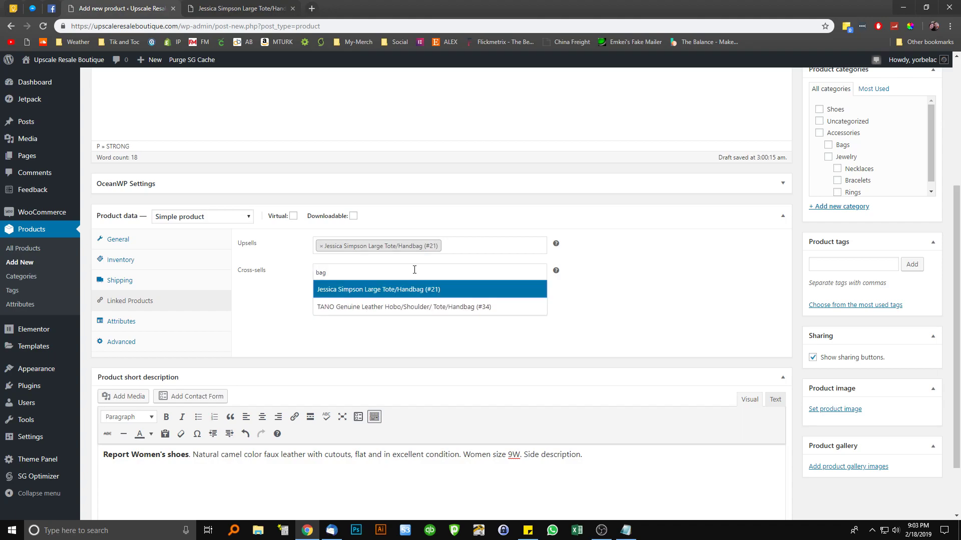
{"action": "left_click", "coordinate": [392, 306]}
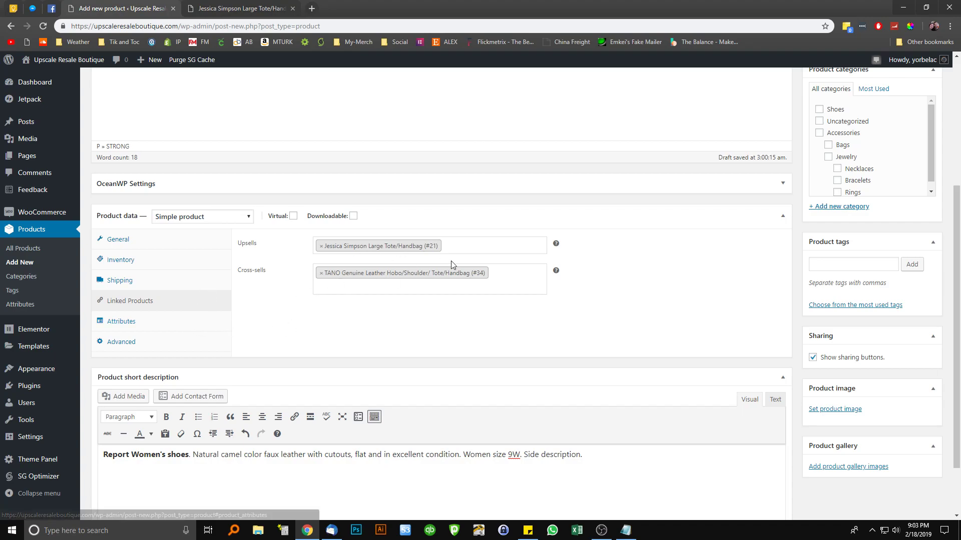
- Open the product's attribute settings and view the available attribute types
{"action": "left_click", "coordinate": [147, 326]}
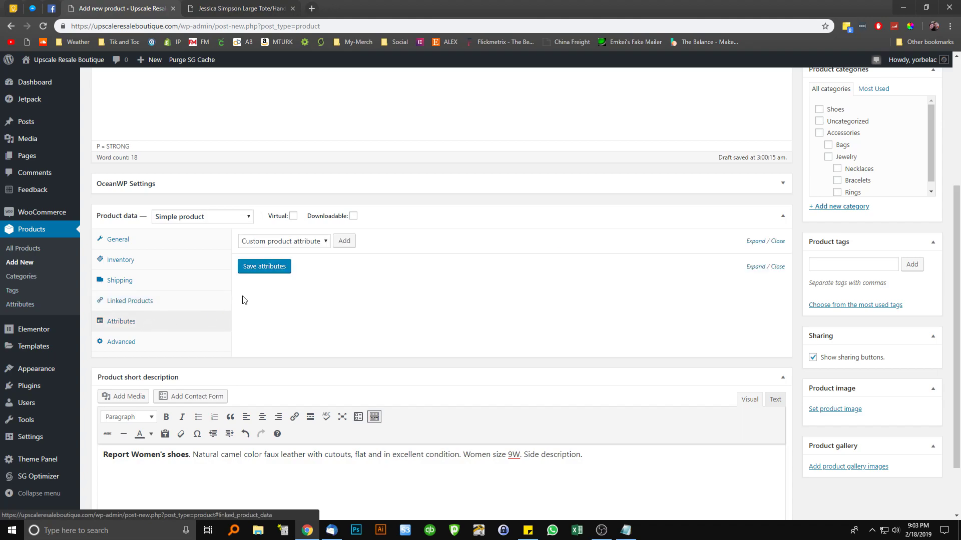
{"action": "left_click", "coordinate": [300, 241]}
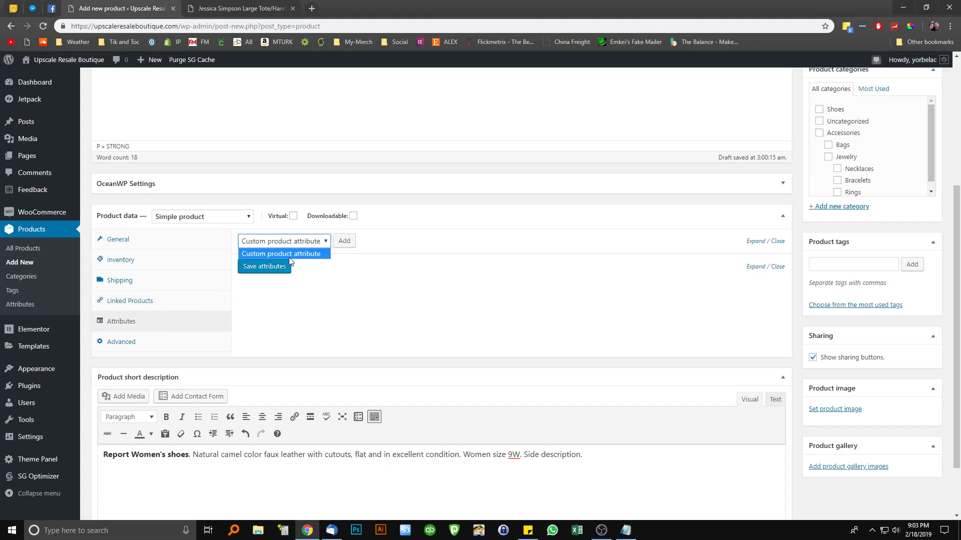
{"action": "left_click", "coordinate": [370, 296]}
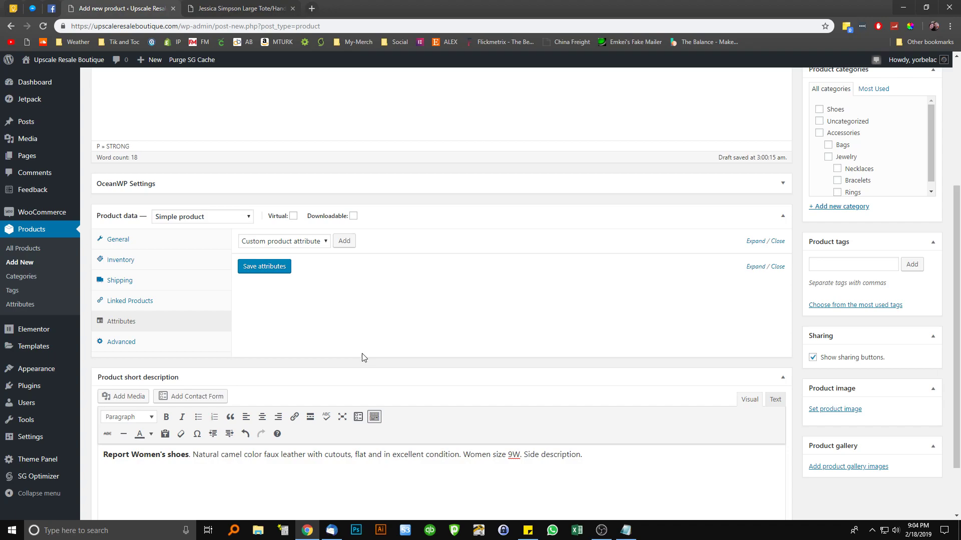
- Open the product's advanced settings and review the purchase note, menu order and enable reviews options
{"action": "left_click", "coordinate": [132, 344]}
{"action": "left_click", "coordinate": [329, 252]}
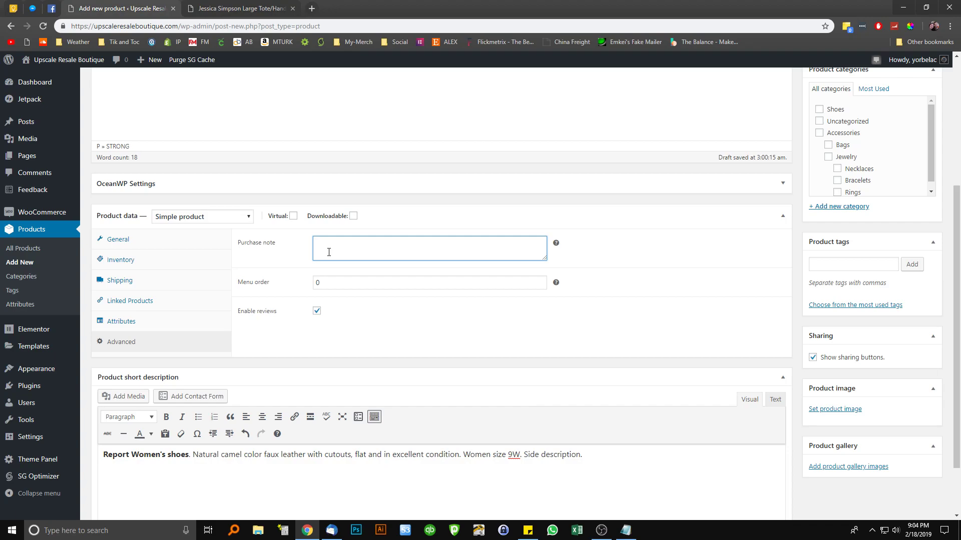
{"action": "left_click", "coordinate": [343, 286]}
{"action": "left_click", "coordinate": [389, 328]}
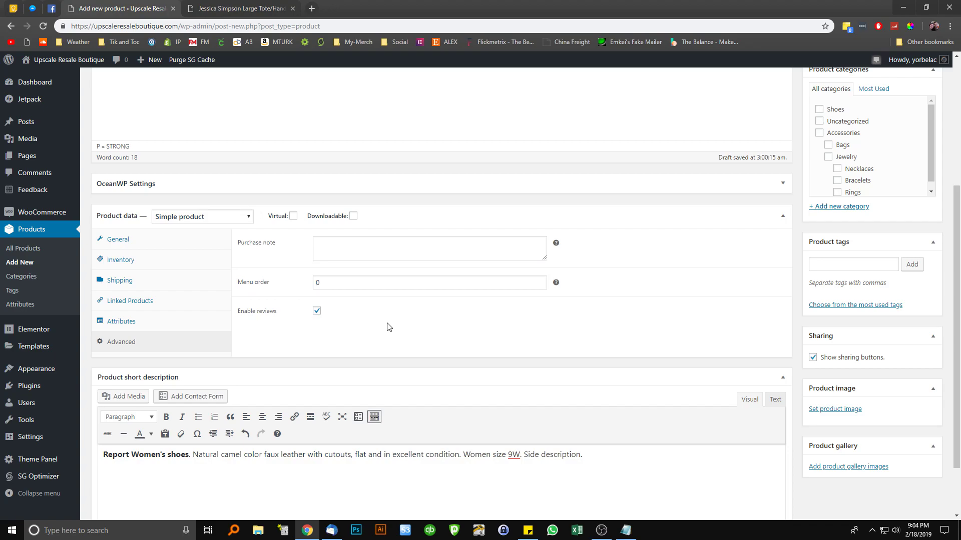
{"action": "left_click", "coordinate": [317, 314]}
- Check the main and short descriptions of Report Women's Shoes, and save the product as a draft
{"action": "scroll", "coordinate": [270, 353], "scroll_direction": "up", "scroll_amount": 4}
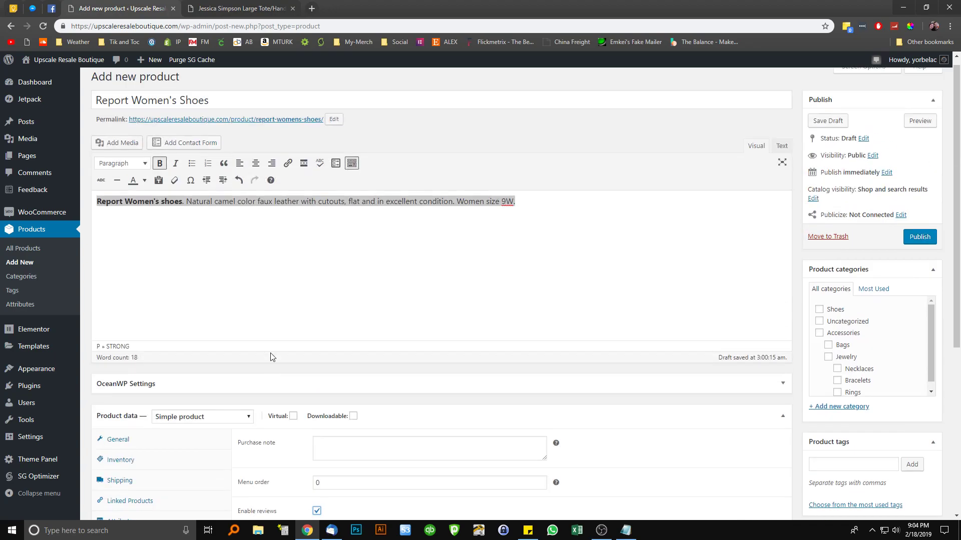
{"action": "left_click", "coordinate": [205, 203]}
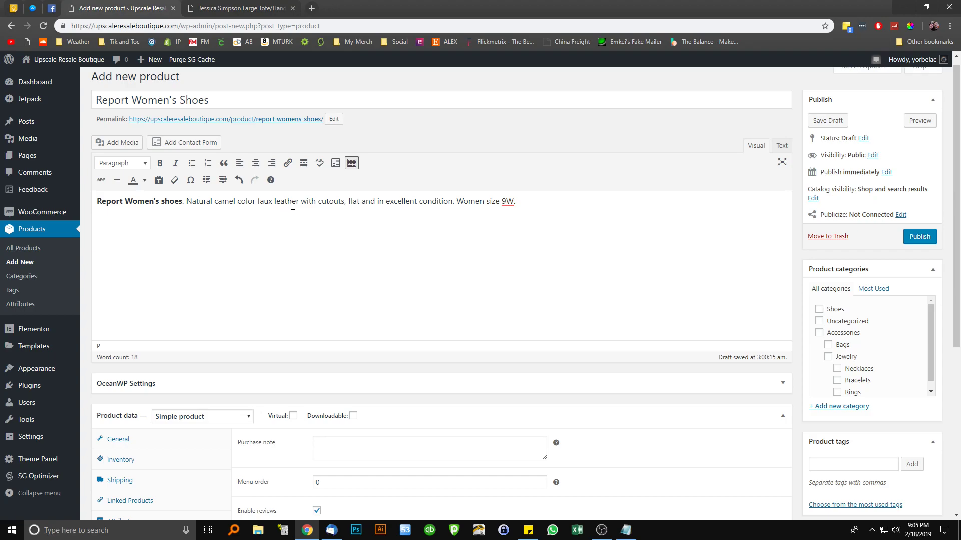
{"action": "scroll", "coordinate": [293, 205], "scroll_direction": "down", "scroll_amount": 4}
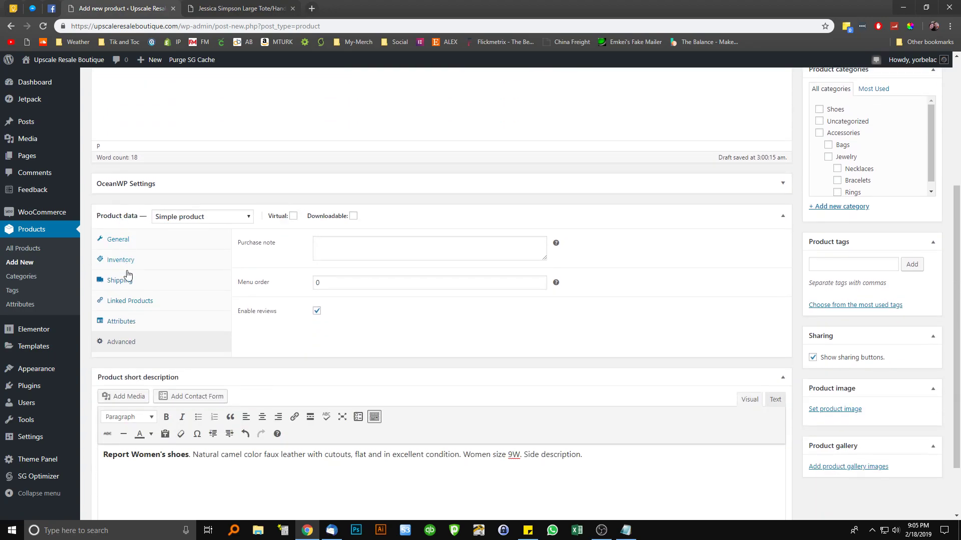
{"action": "scroll", "coordinate": [161, 347], "scroll_direction": "down", "scroll_amount": 2}
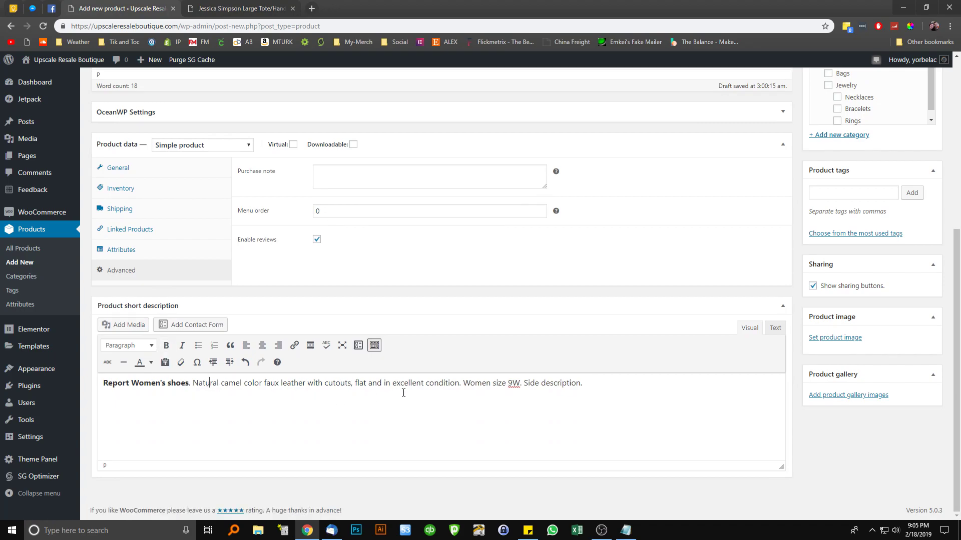
{"action": "scroll", "coordinate": [435, 390], "scroll_direction": "up", "scroll_amount": 4}
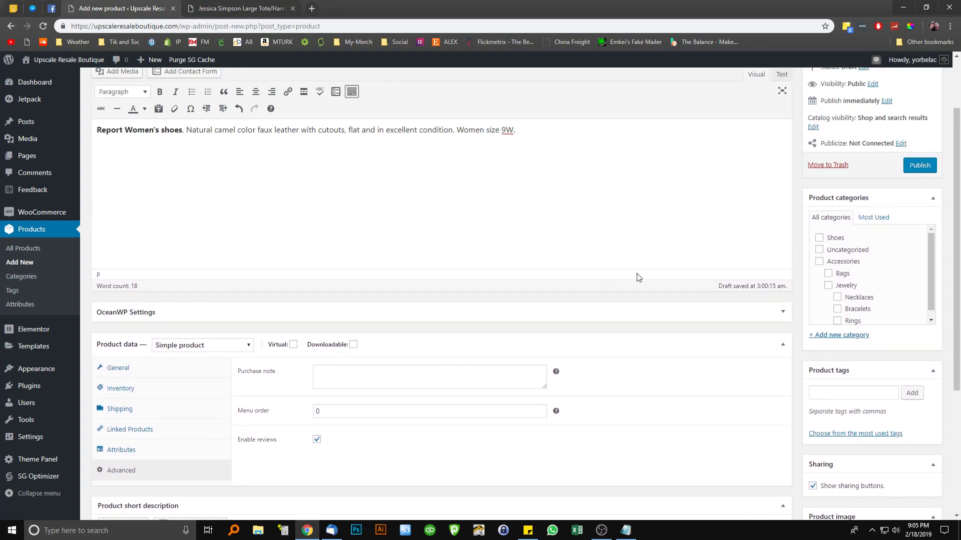
{"action": "scroll", "coordinate": [615, 299], "scroll_direction": "up", "scroll_amount": 2}
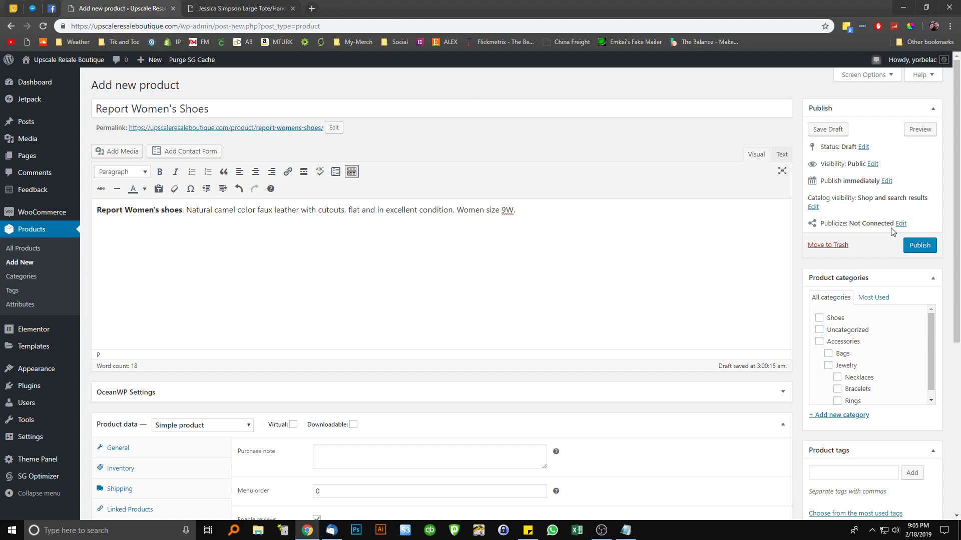
{"action": "left_click", "coordinate": [830, 131]}
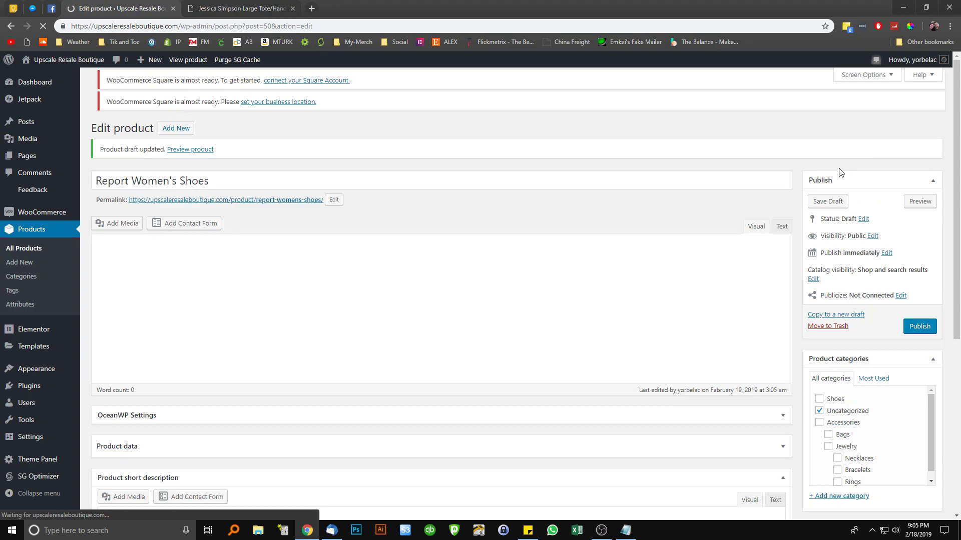
- Open the preview of the product draft and examine its title and price
{"action": "scroll", "coordinate": [530, 160], "scroll_direction": "down", "scroll_amount": 1}
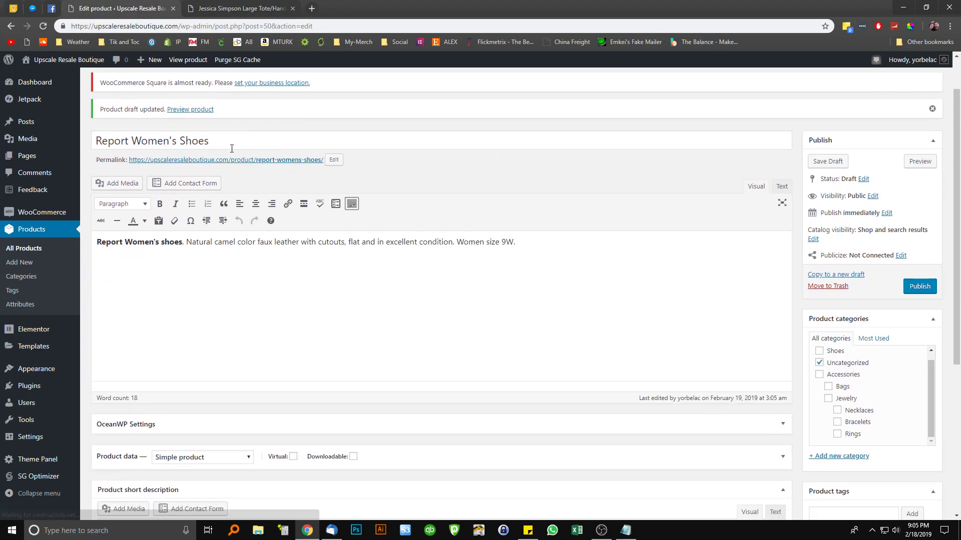
{"action": "left_click", "coordinate": [195, 110]}
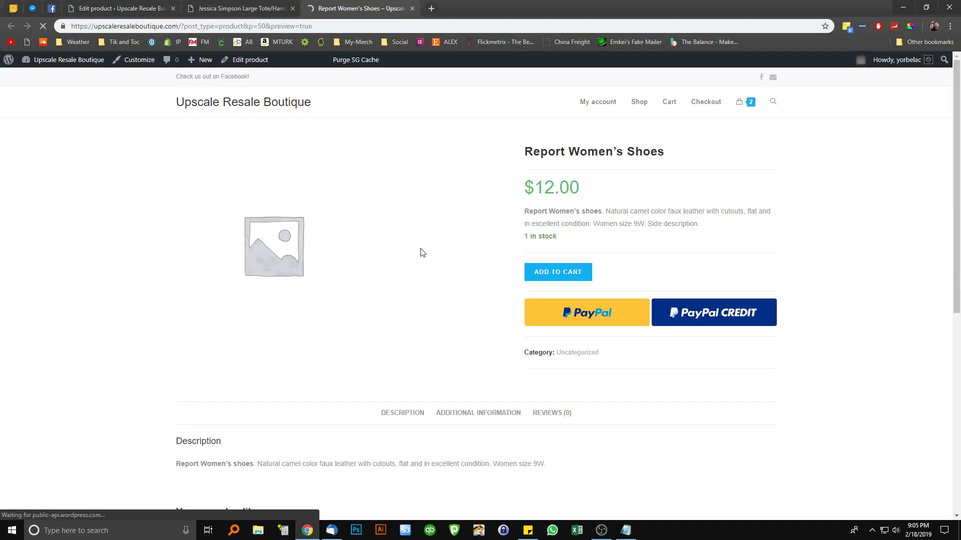
{"action": "left_click_drag", "start_coordinate": [613, 152], "coordinate": [506, 152]}
{"action": "left_click", "coordinate": [607, 190]}
{"action": "double_click", "coordinate": [598, 190]}
{"action": "left_click", "coordinate": [619, 191]}
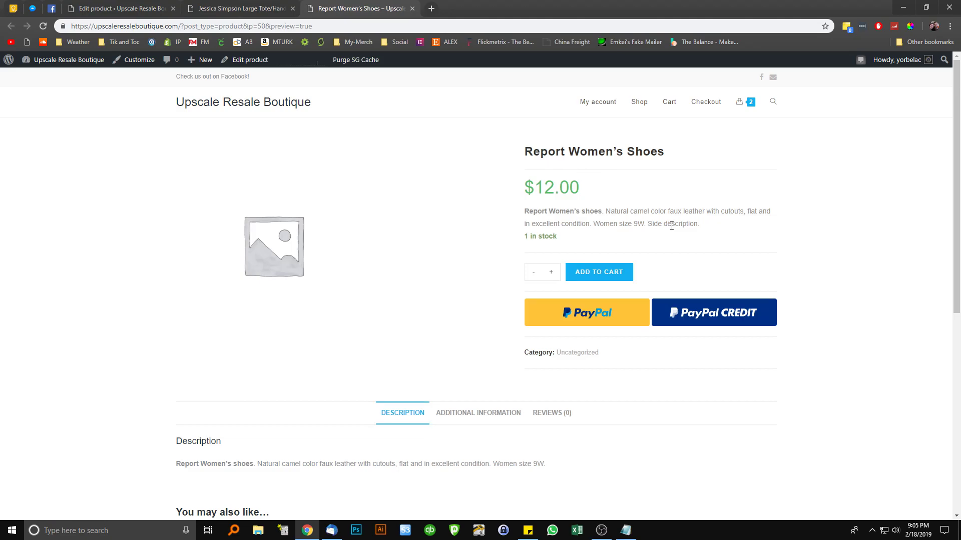
- Examine the preview's additional information, reviews, description and suggested products, and compare the short description with the full one
{"action": "left_click", "coordinate": [491, 415]}
{"action": "left_click", "coordinate": [535, 415]}
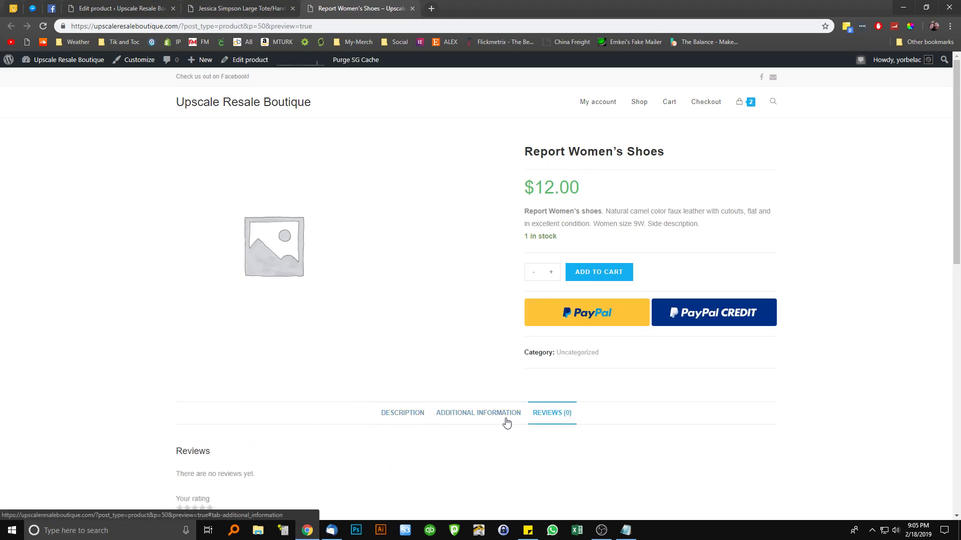
{"action": "left_click", "coordinate": [403, 414]}
{"action": "scroll", "coordinate": [371, 337], "scroll_direction": "down", "scroll_amount": 7}
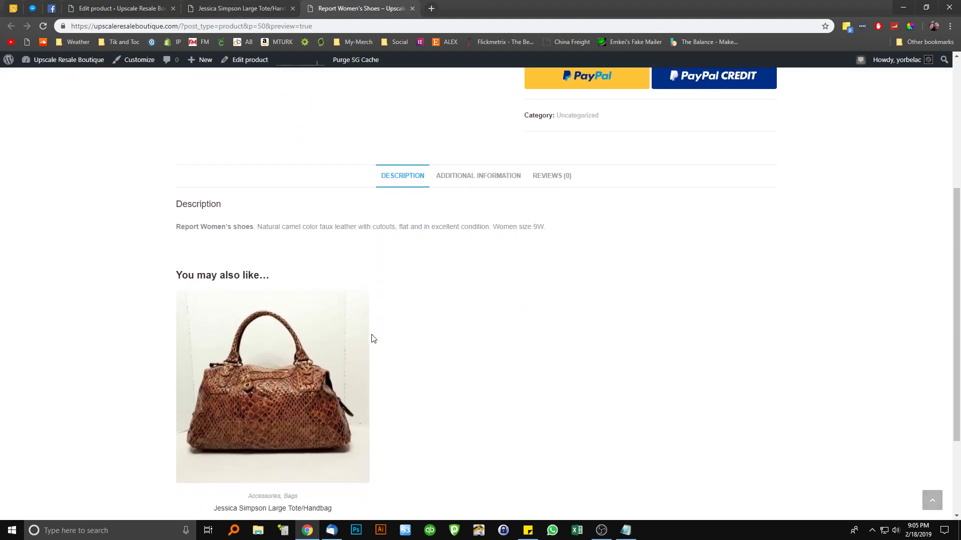
{"action": "scroll", "coordinate": [390, 365], "scroll_direction": "up", "scroll_amount": 7}
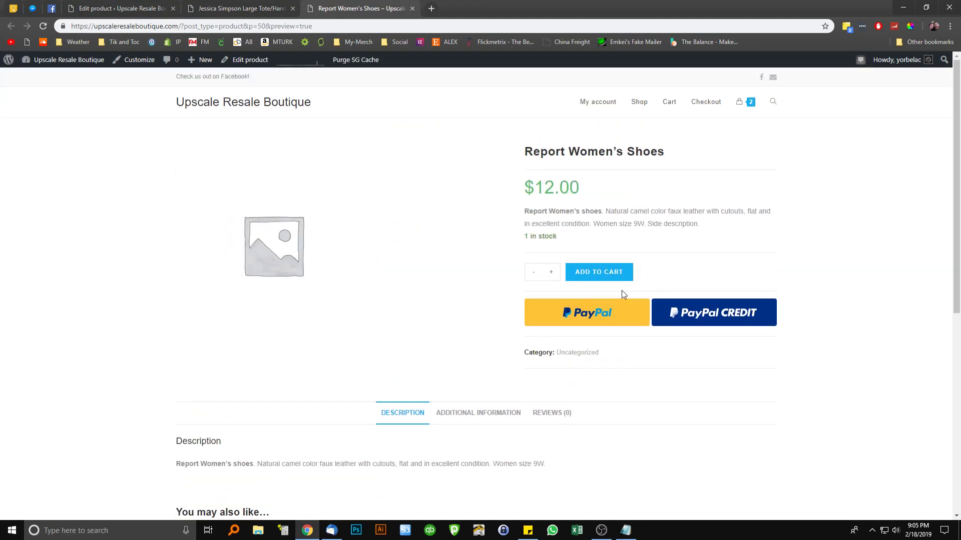
{"action": "left_click_drag", "start_coordinate": [695, 228], "coordinate": [649, 231]}
{"action": "left_click_drag", "start_coordinate": [547, 465], "coordinate": [523, 466]}
{"action": "left_click", "coordinate": [366, 221]}
- Return to the product editor and delete "Side description." from the end of the short description
{"action": "left_click", "coordinate": [149, 8]}
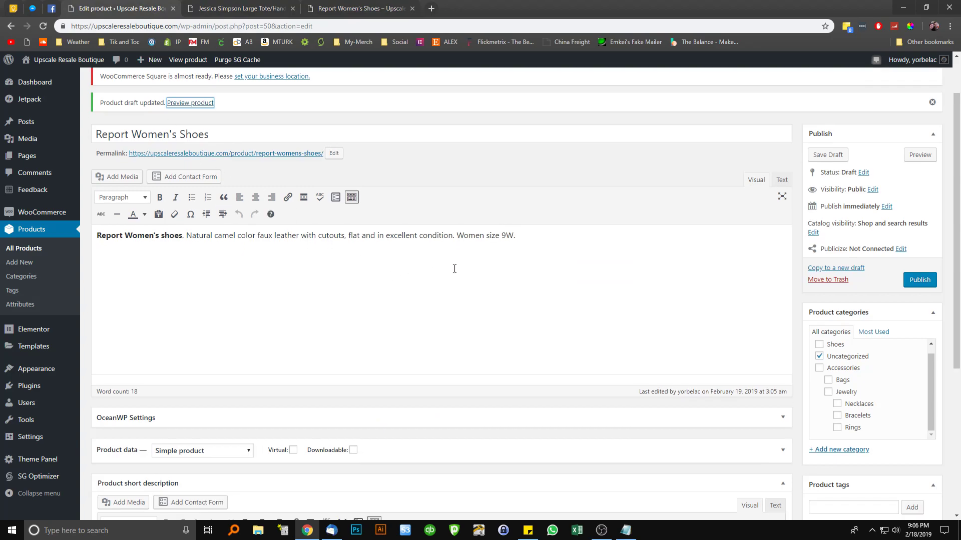
{"action": "scroll", "coordinate": [425, 278], "scroll_direction": "down", "scroll_amount": 5}
{"action": "mouse_move", "coordinate": [525, 319]}
{"action": "left_mouse_down"}
{"action": "mouse_move", "coordinate": [586, 320]}
{"action": "mouse_move", "coordinate": [525, 319]}
{"action": "left_mouse_up"}
{"action": "left_click", "coordinate": [587, 320]}
{"action": "key", "text": "BackSpace"}
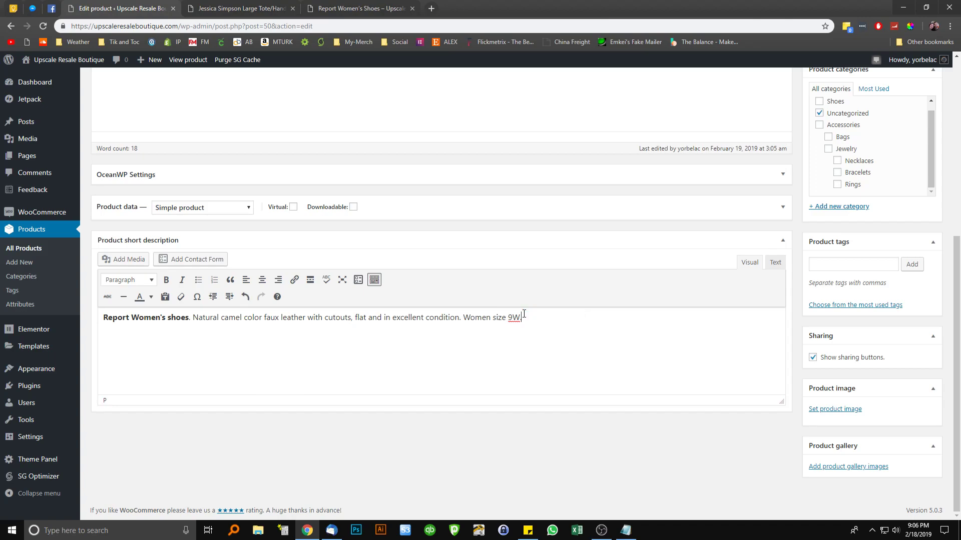
- Remove the product from the Uncategorized category and assign it to Shoes
{"action": "scroll", "coordinate": [591, 240], "scroll_direction": "up", "scroll_amount": 4}
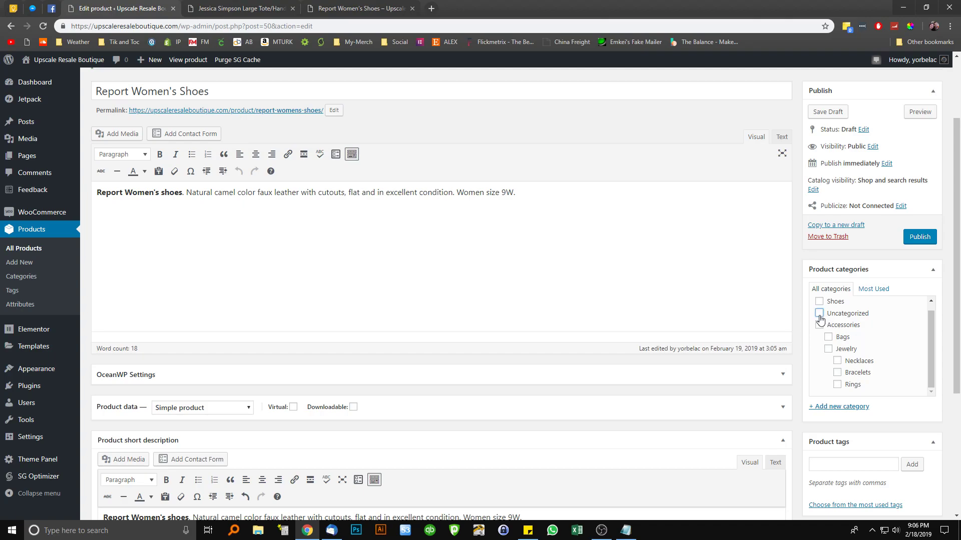
{"action": "left_click", "coordinate": [819, 302]}
{"action": "double_click", "coordinate": [268, 94]}
{"action": "left_click", "coordinate": [268, 94]}
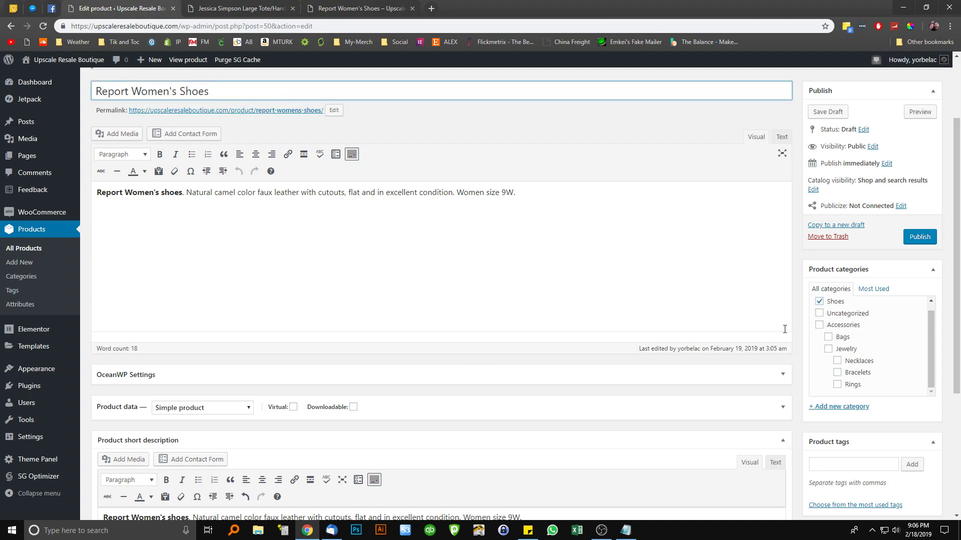
- Add a new product category named "Womens Shoes" with Shoes as its parent category
{"action": "left_click", "coordinate": [853, 408]}
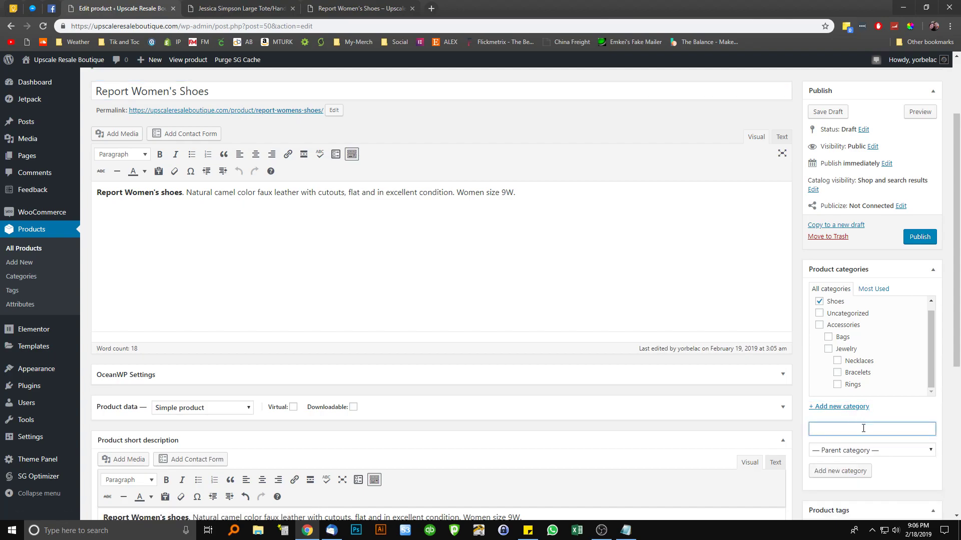
{"action": "type", "text": "Womens Shoes"}
{"action": "left_click", "coordinate": [836, 451]}
{"action": "left_click", "coordinate": [843, 370]}
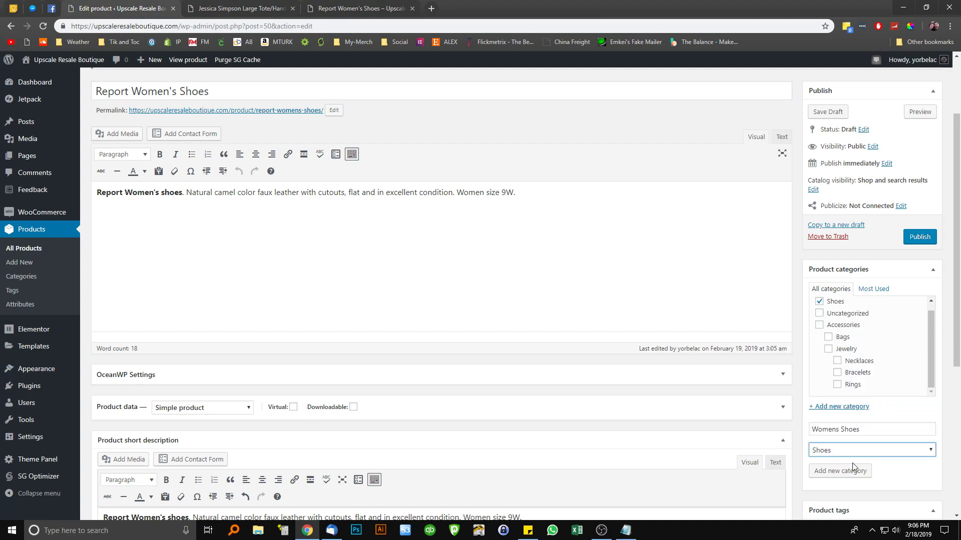
{"action": "left_click", "coordinate": [855, 476]}
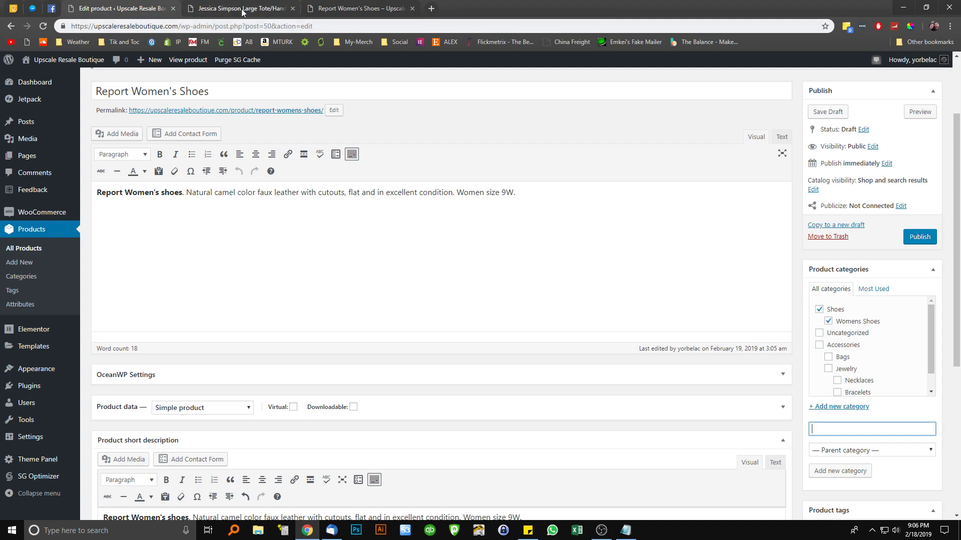
- Open the store's home page and view its collections list and product search field
{"action": "left_click", "coordinate": [321, 9]}
{"action": "left_click", "coordinate": [208, 105]}
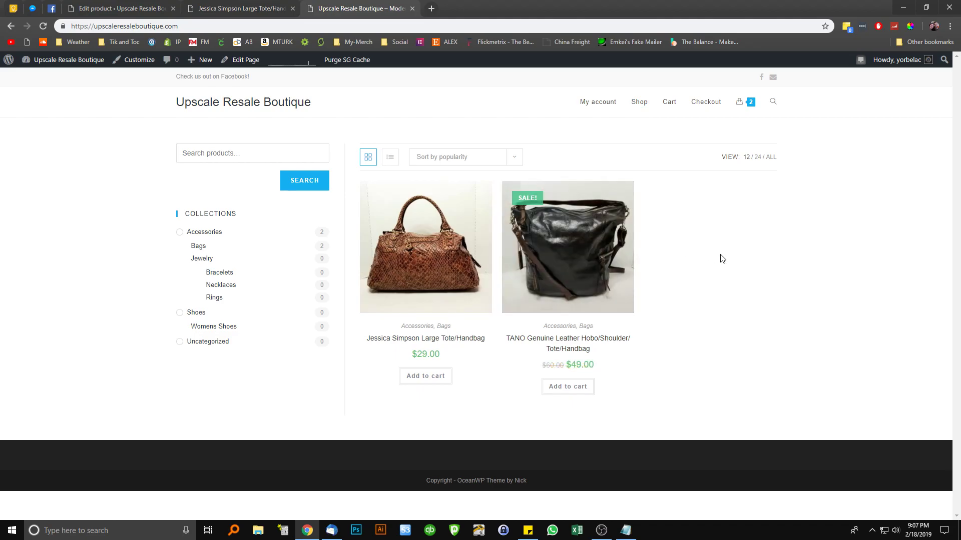
{"action": "left_click", "coordinate": [265, 151]}
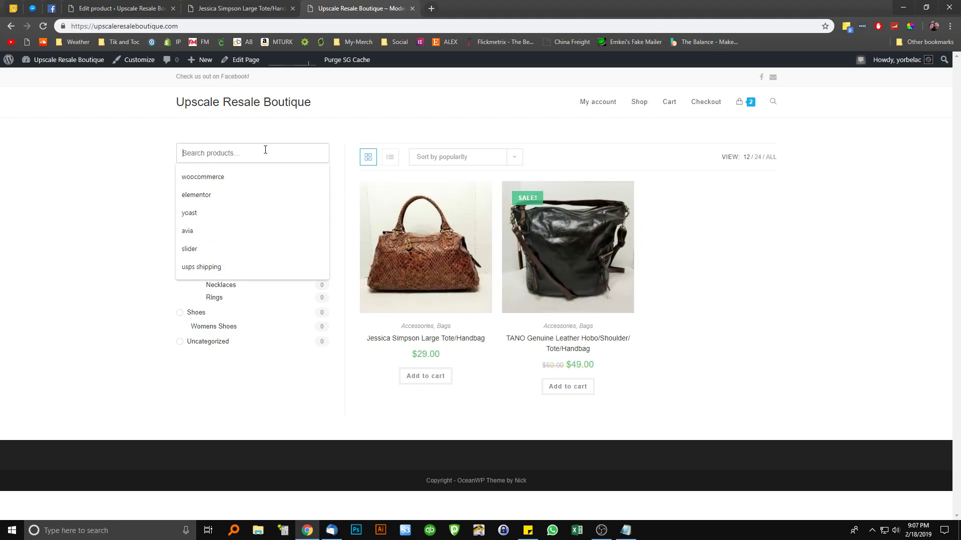
- Return to the product editor and add the product tags "shoes", "womens shoes", "brown shoes" and "leather"
{"action": "left_click", "coordinate": [131, 15]}
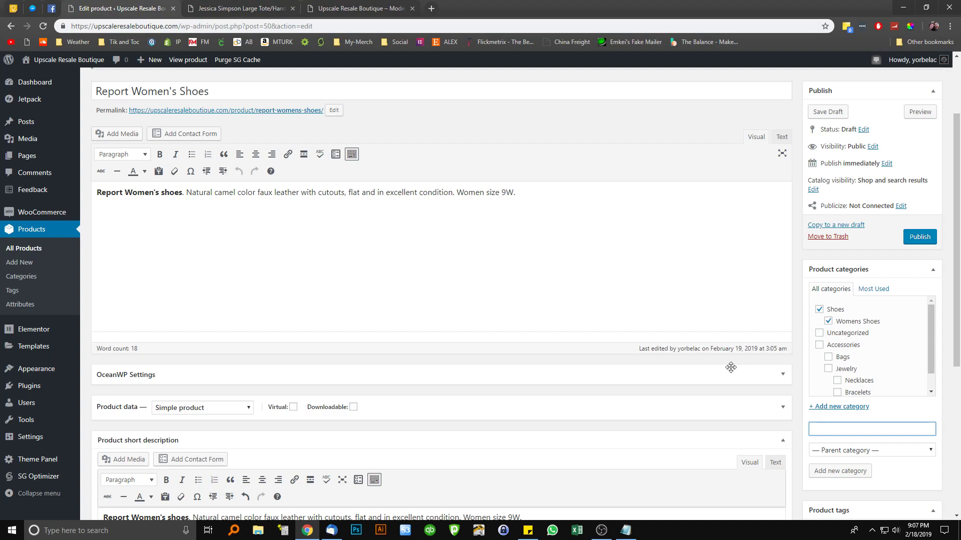
{"action": "scroll", "coordinate": [788, 354], "scroll_direction": "down", "scroll_amount": 3}
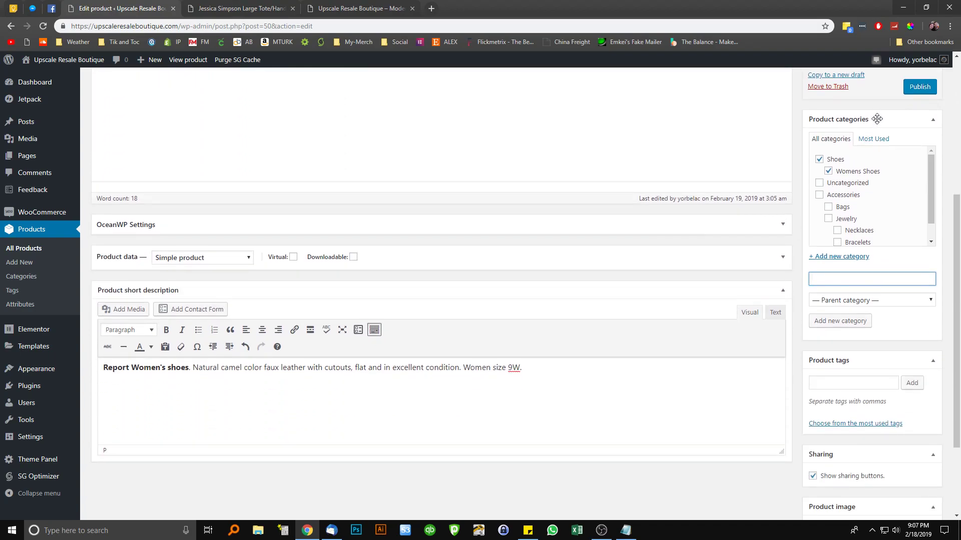
{"action": "scroll", "coordinate": [876, 120], "scroll_direction": "up", "scroll_amount": 1}
{"action": "scroll", "coordinate": [863, 377], "scroll_direction": "down", "scroll_amount": 2}
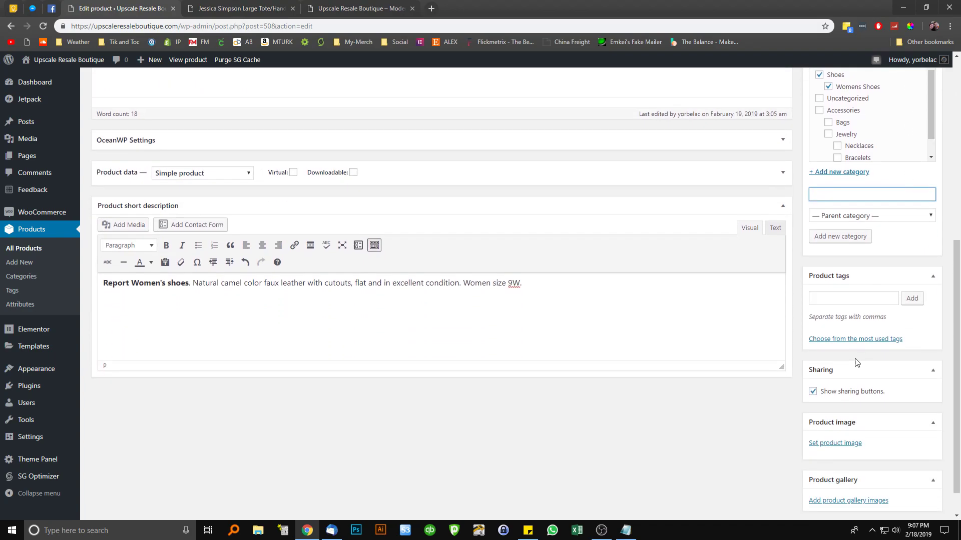
{"action": "left_click", "coordinate": [860, 296]}
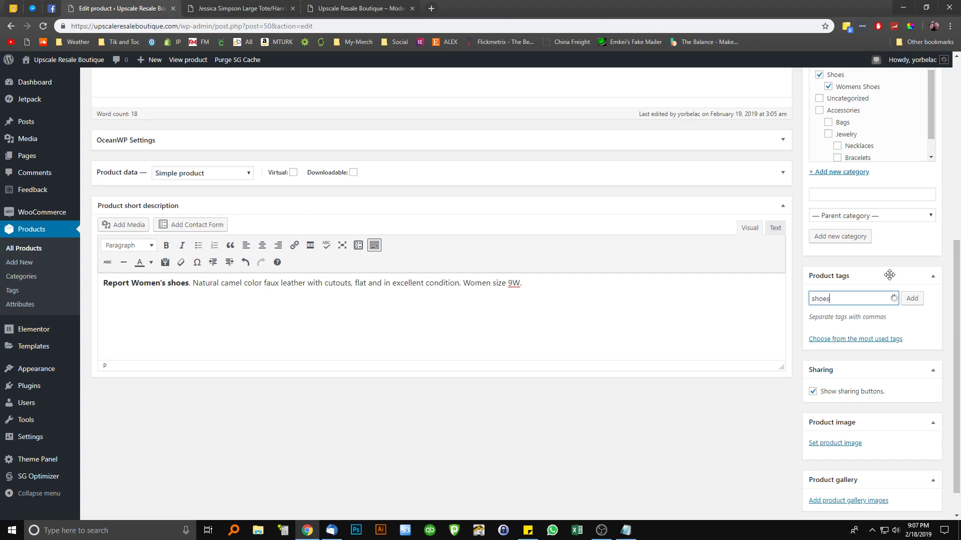
{"action": "key", "text": "Return"}
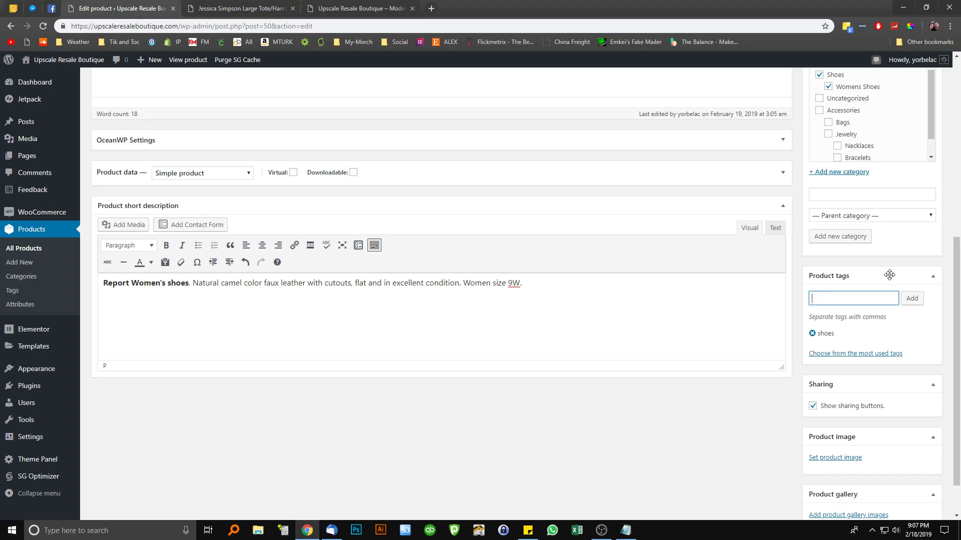
{"action": "type", "text": "womens shoes"}
{"action": "key", "text": "Return"}
{"action": "type", "text": "brown shoes"}
{"action": "key", "text": "Return"}
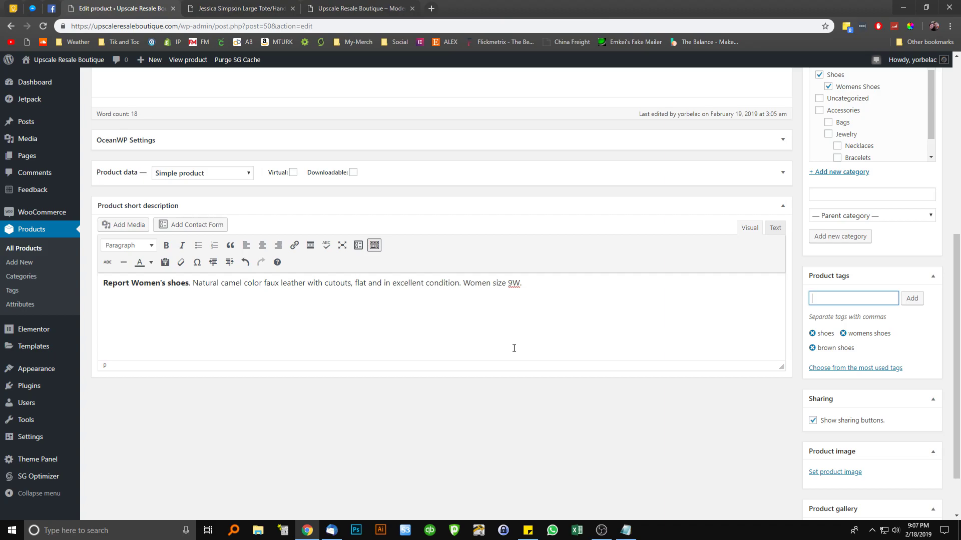
{"action": "type", "text": "leather"}
{"action": "key", "text": "Return"}
{"action": "scroll", "coordinate": [783, 400], "scroll_direction": "down", "scroll_amount": 2}
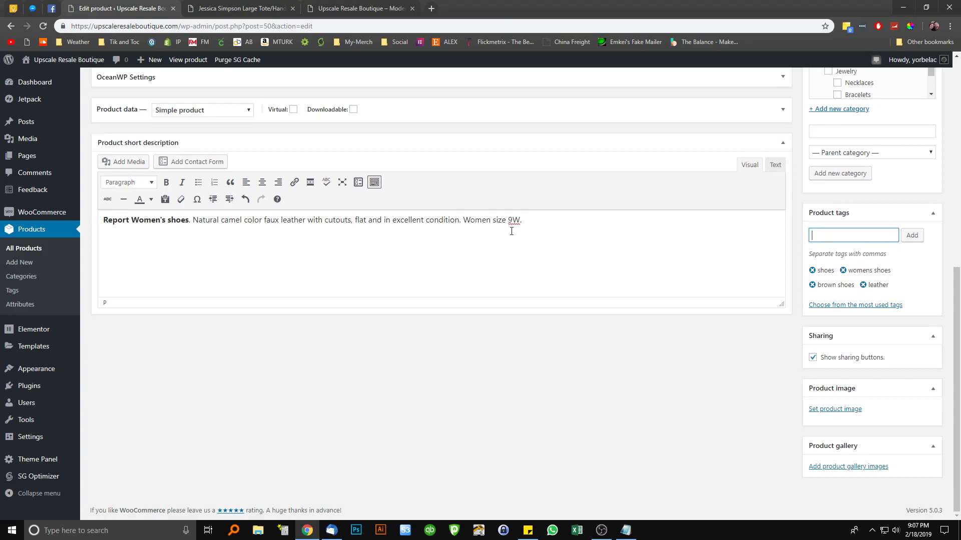
- Switch to the Jessica Simpson handbag page and examine its product details, description and related products
{"action": "left_click", "coordinate": [360, 8]}
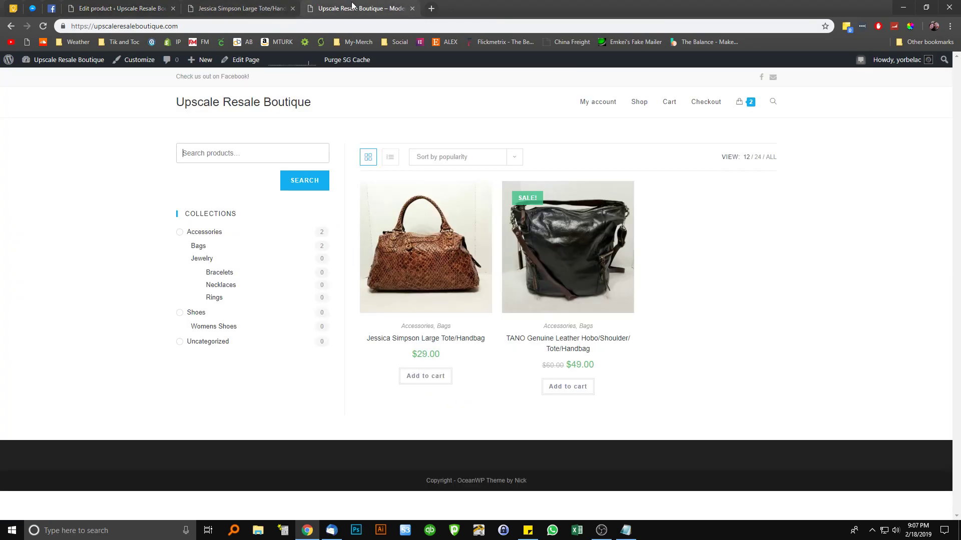
{"action": "left_click", "coordinate": [242, 15]}
{"action": "scroll", "coordinate": [394, 279], "scroll_direction": "up", "scroll_amount": 6}
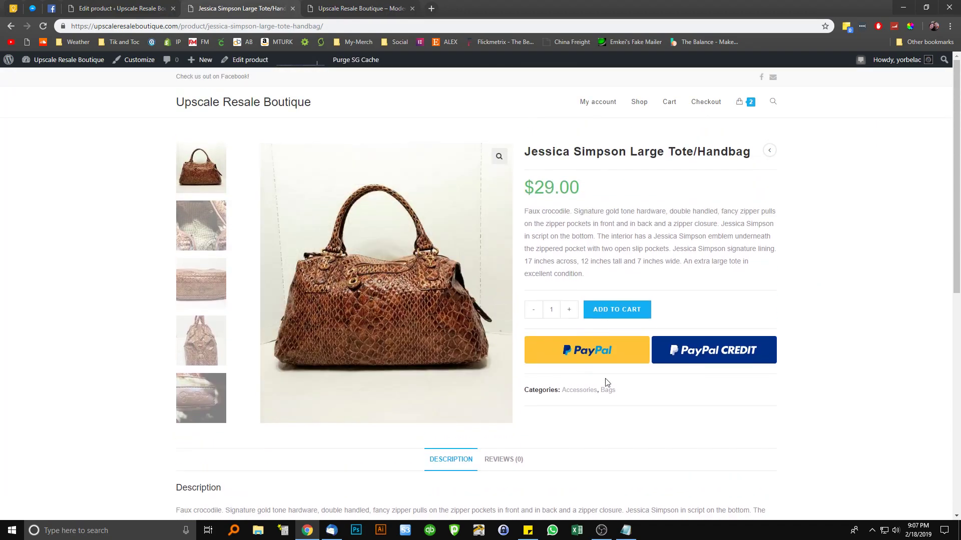
{"action": "scroll", "coordinate": [684, 248], "scroll_direction": "down", "scroll_amount": 4}
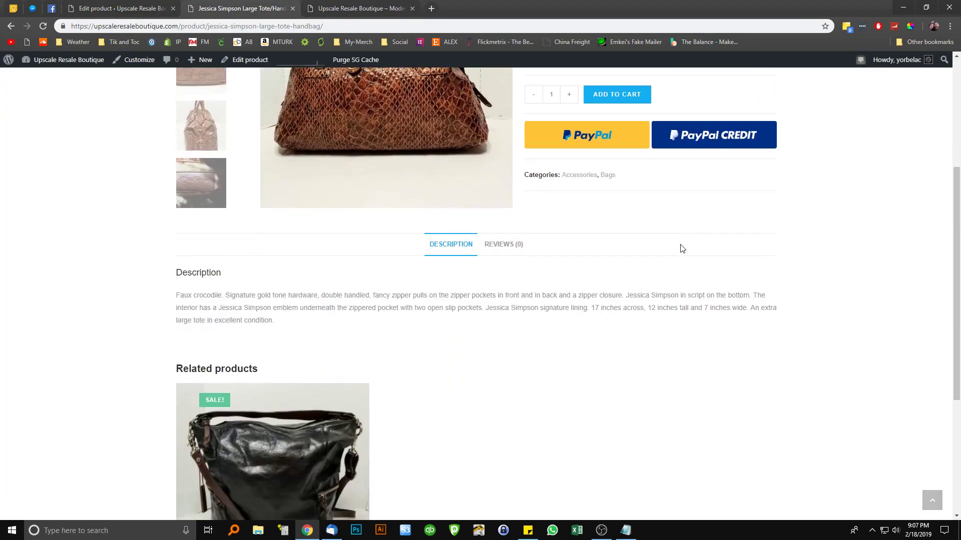
{"action": "scroll", "coordinate": [596, 278], "scroll_direction": "down", "scroll_amount": 5}
{"action": "scroll", "coordinate": [205, 129], "scroll_direction": "up", "scroll_amount": 9}
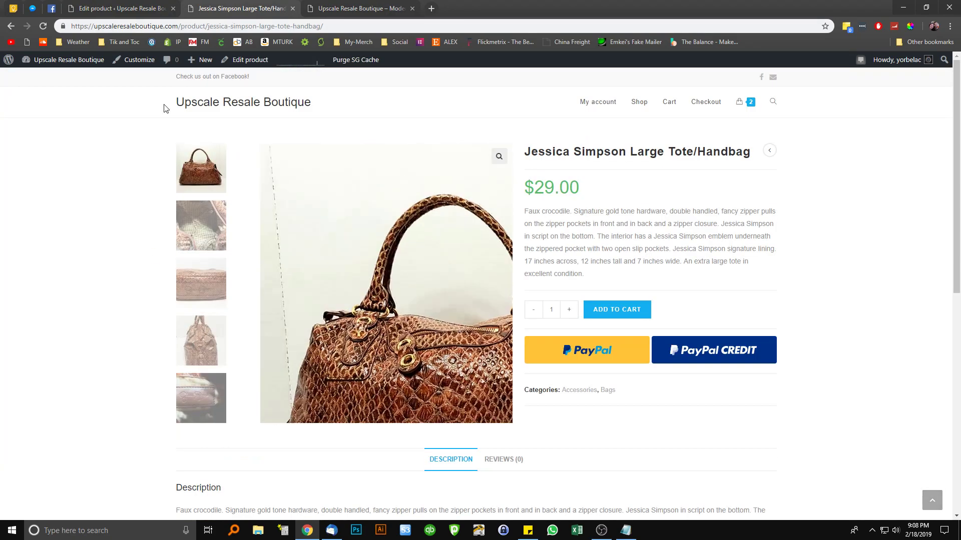
- Compare the handbag page's photo thumbnails and the store's home page with the image sections of the product editor
{"action": "left_click", "coordinate": [103, 9]}
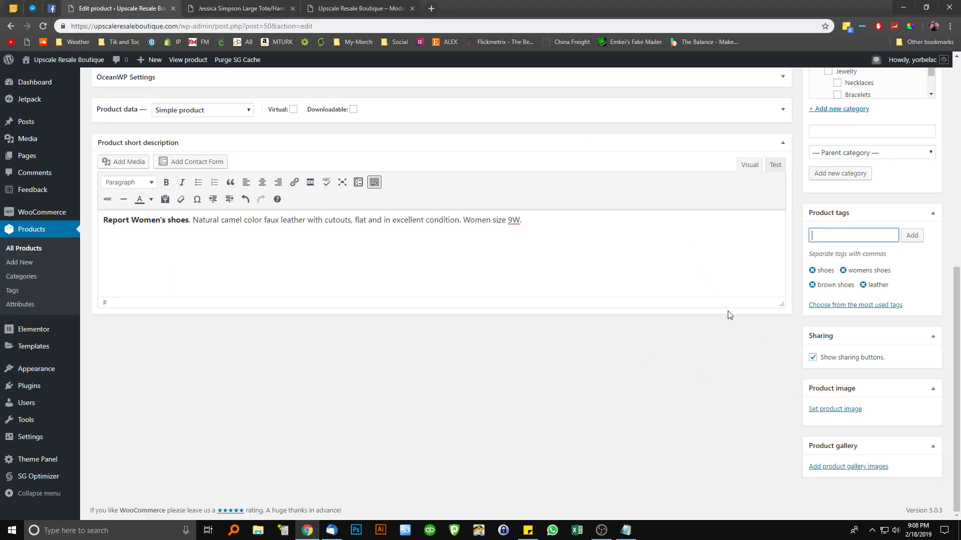
{"action": "left_click", "coordinate": [200, 9]}
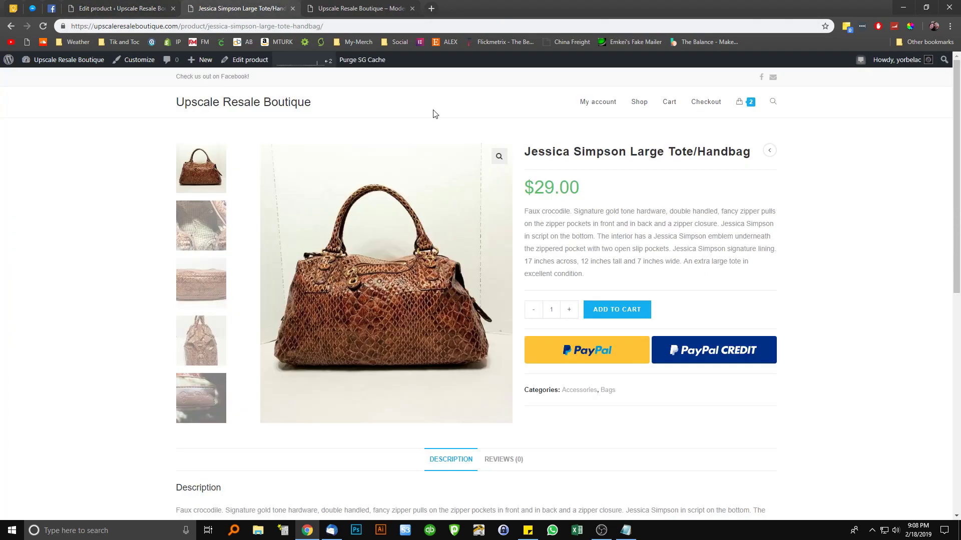
{"action": "scroll", "coordinate": [421, 287], "scroll_direction": "down", "scroll_amount": 3}
{"action": "scroll", "coordinate": [441, 295], "scroll_direction": "down", "scroll_amount": 5}
{"action": "scroll", "coordinate": [512, 337], "scroll_direction": "up", "scroll_amount": 9}
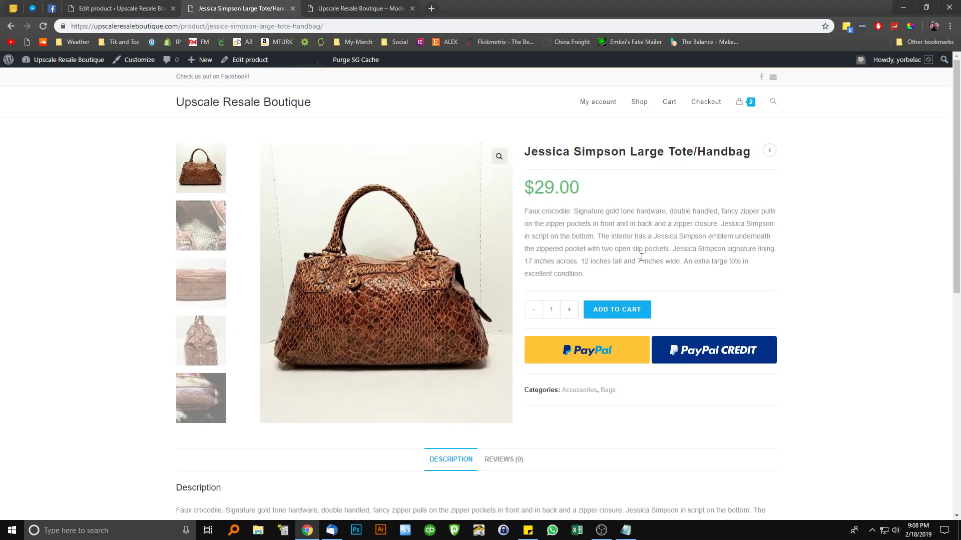
{"action": "left_click", "coordinate": [139, 11]}
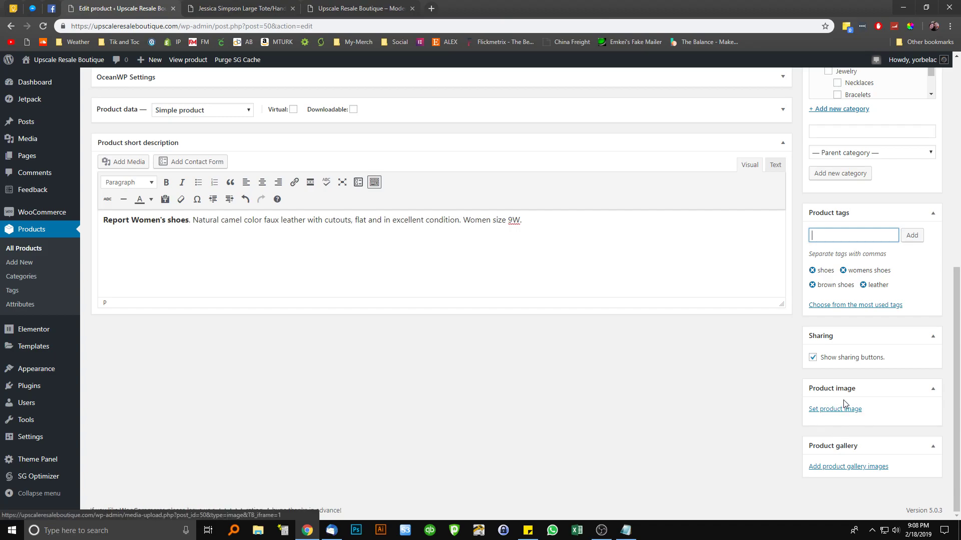
{"action": "left_click", "coordinate": [369, 9]}
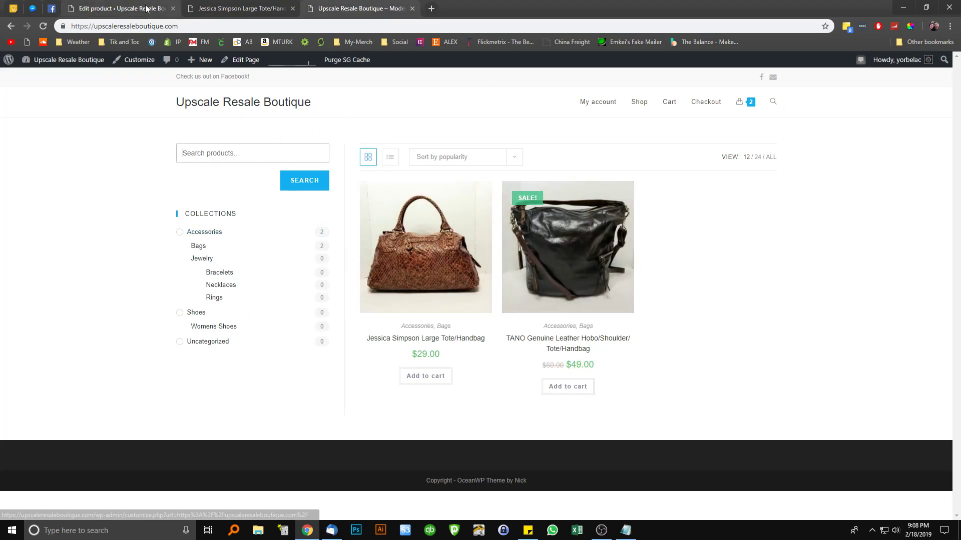
{"action": "left_click", "coordinate": [123, 9]}
{"action": "left_click", "coordinate": [241, 9]}
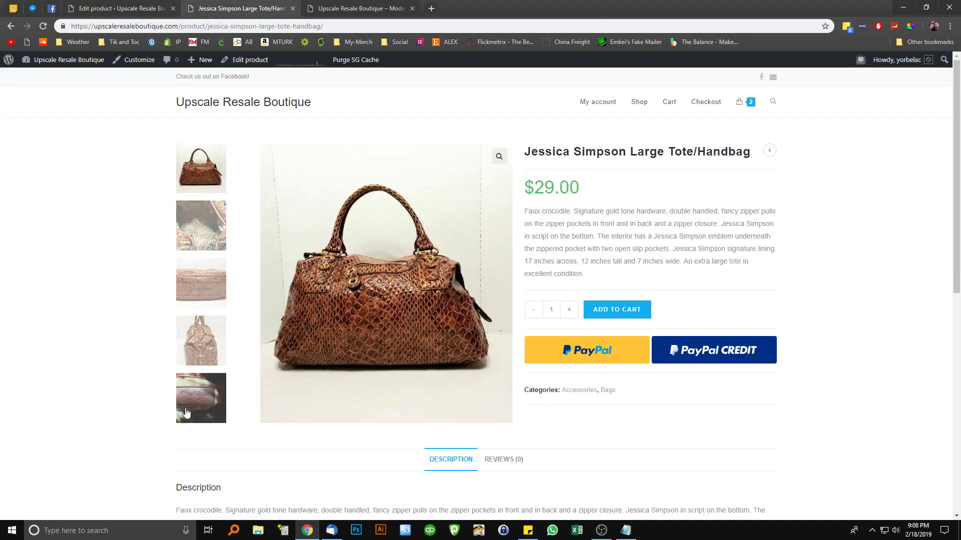
- Return to the product editor and open the image picker for the main product image
{"action": "left_click", "coordinate": [112, 9]}
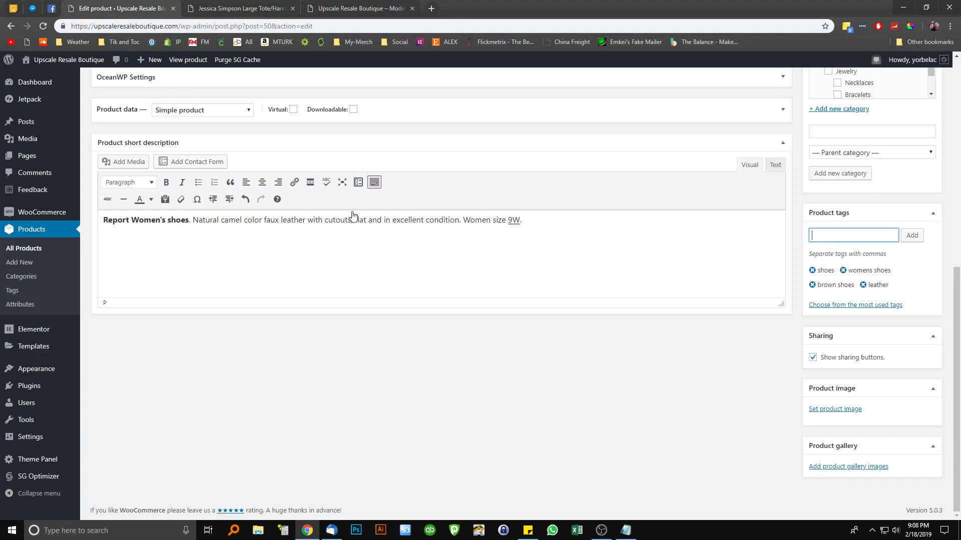
{"action": "left_click", "coordinate": [823, 411]}
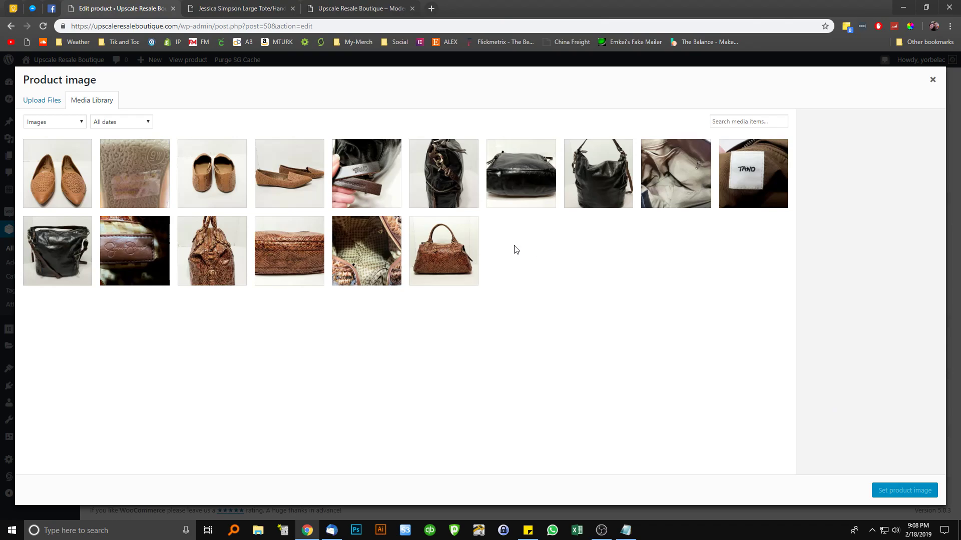
{"action": "left_click", "coordinate": [84, 101]}
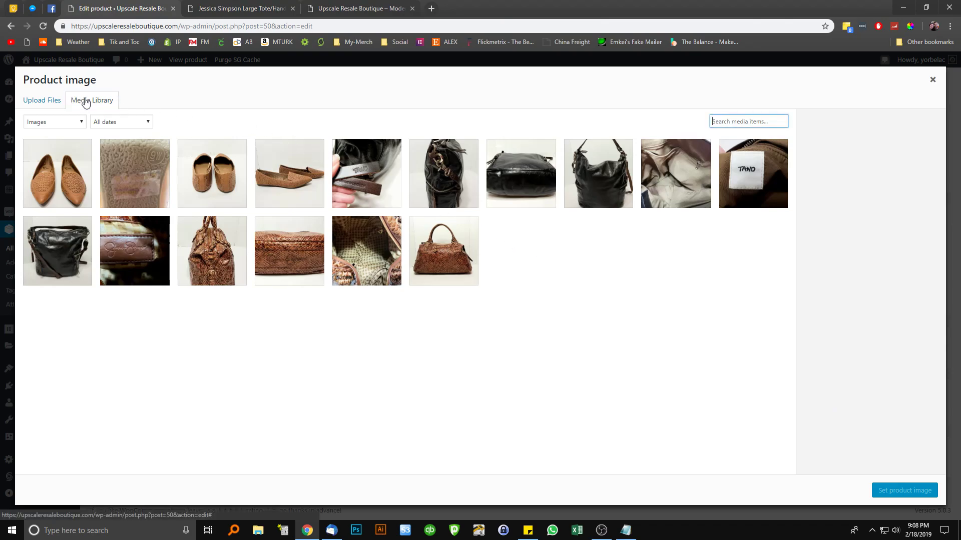
{"action": "left_click", "coordinate": [54, 102]}
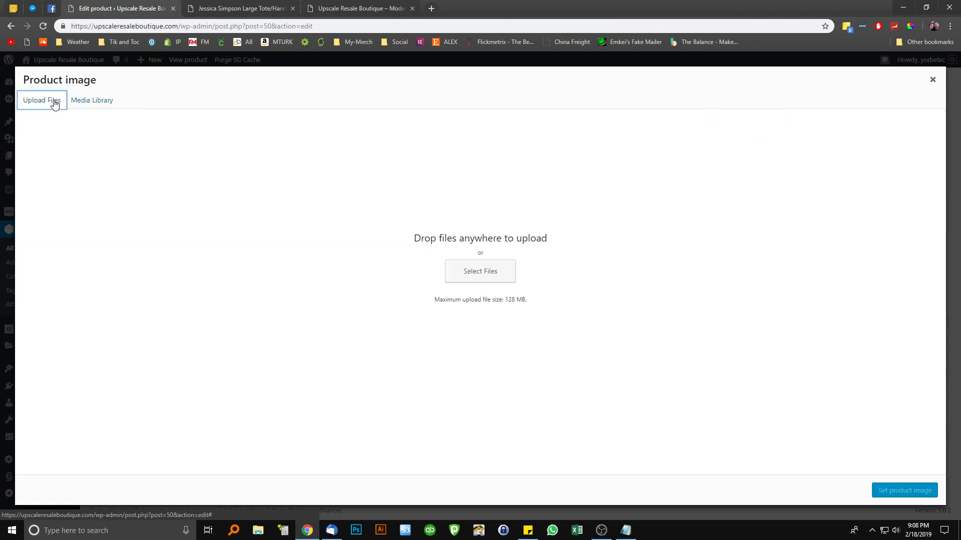
{"action": "left_click", "coordinate": [476, 277]}
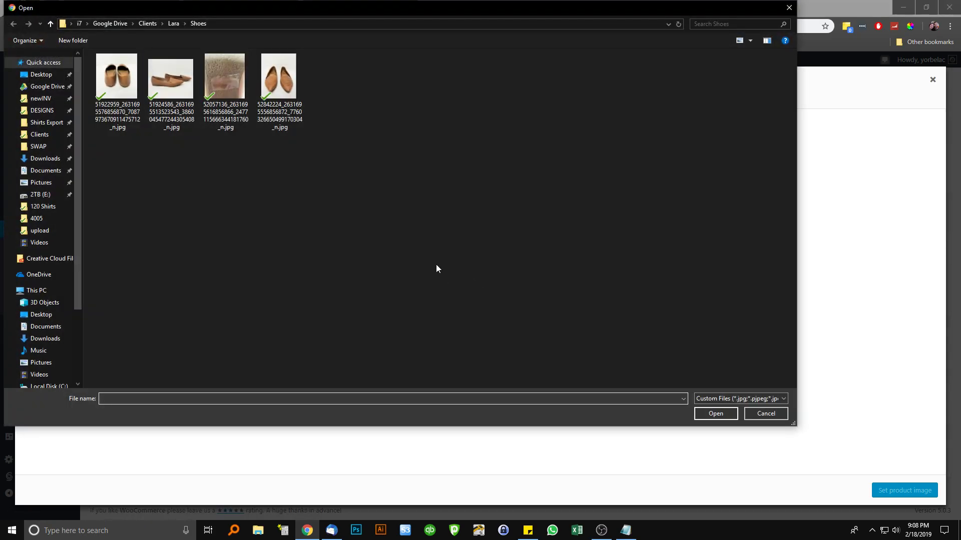
{"action": "left_click_drag", "start_coordinate": [369, 126], "coordinate": [235, 101]}
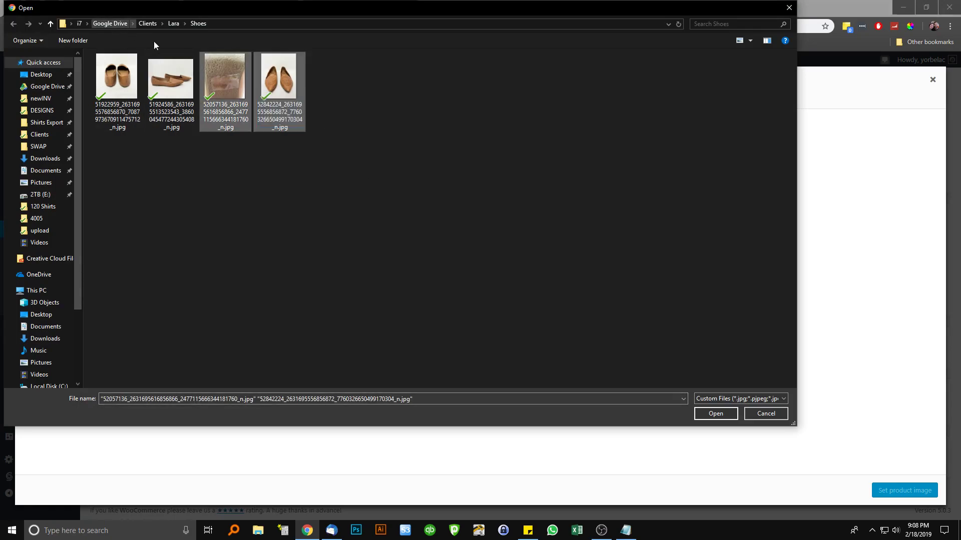
{"action": "key", "text": "ctrl+a"}
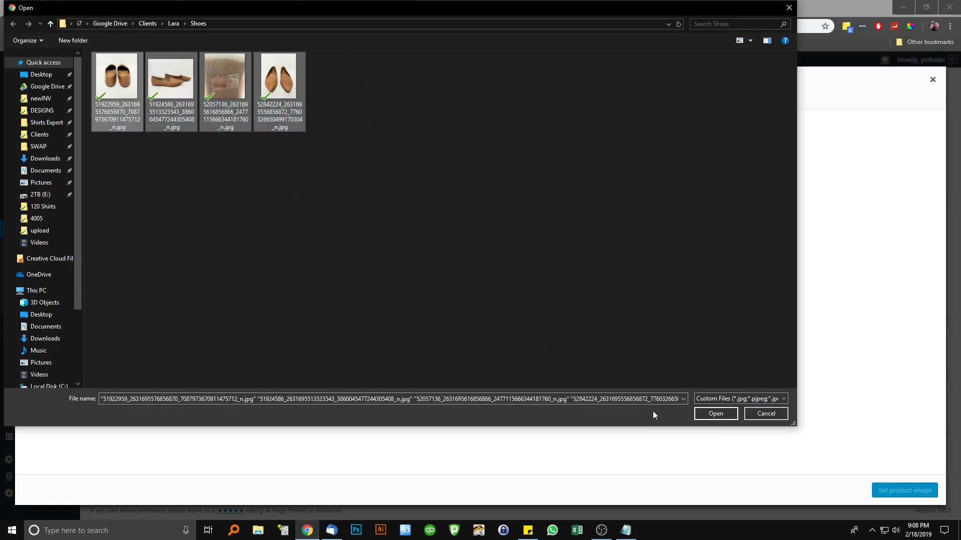
{"action": "left_click", "coordinate": [760, 413]}
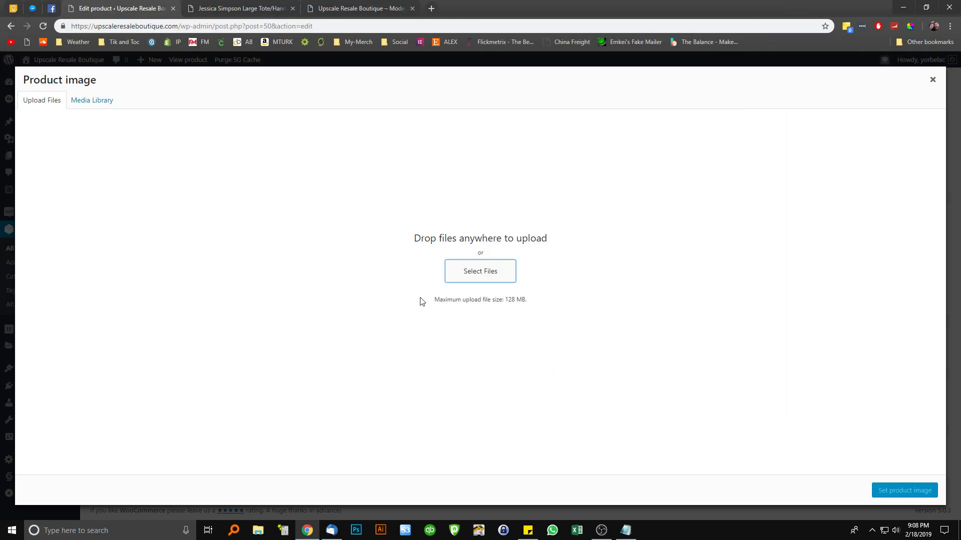
- Set the side-view photo of the tan flats from the media library as the product image
{"action": "left_click", "coordinate": [76, 101]}
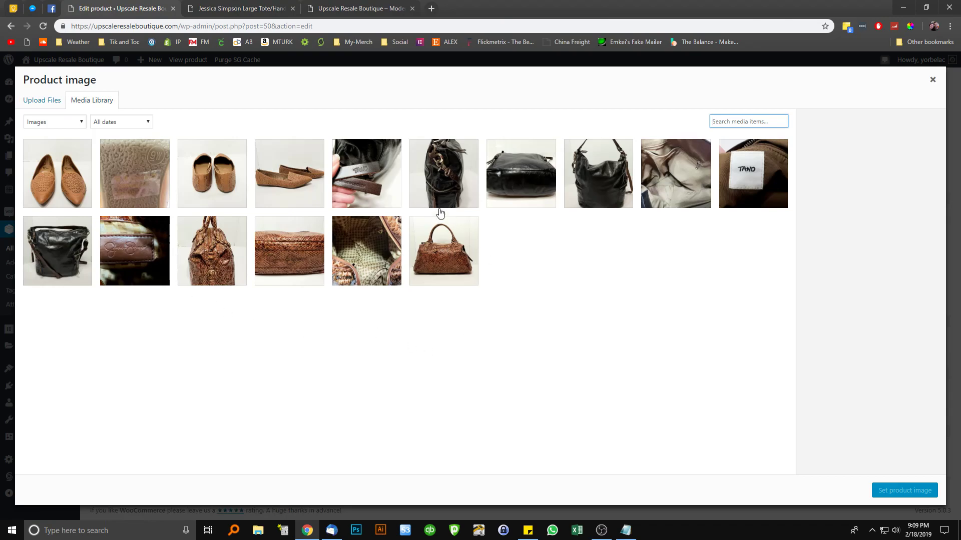
{"action": "left_click", "coordinate": [297, 196]}
{"action": "key", "text": "Left"}
{"action": "key", "text": "Left"}
{"action": "key", "text": "Left"}
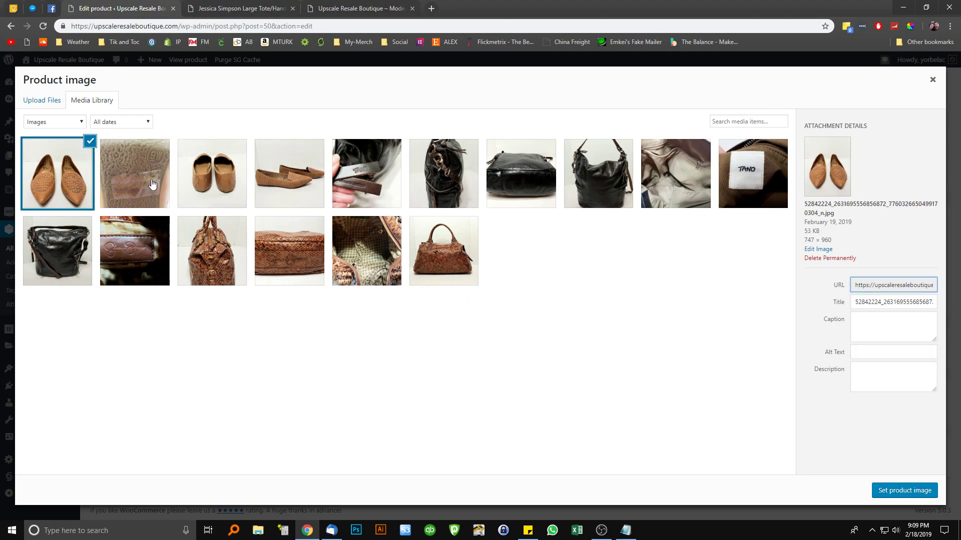
{"action": "left_click", "coordinate": [156, 188]}
{"action": "left_click", "coordinate": [215, 190]}
{"action": "left_click", "coordinate": [277, 195]}
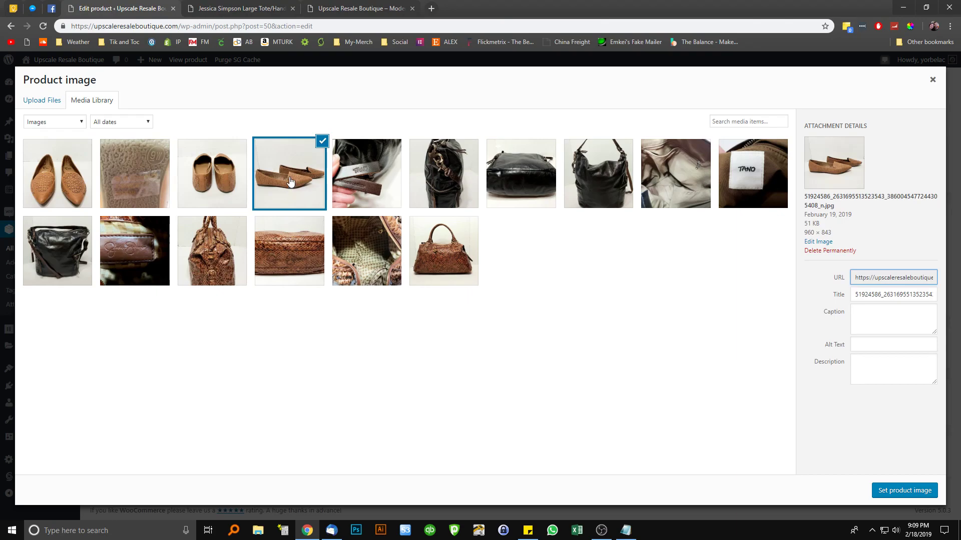
{"action": "left_click", "coordinate": [928, 491]}
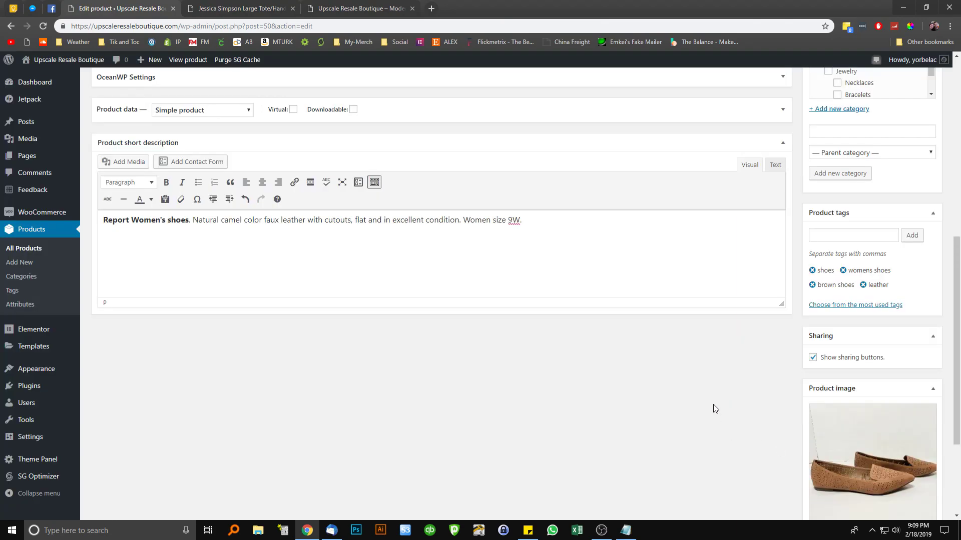
- Add the other three shoe photos from the media library, showing the front, insole and back, to the product gallery
{"action": "scroll", "coordinate": [714, 403], "scroll_direction": "down", "scroll_amount": 3}
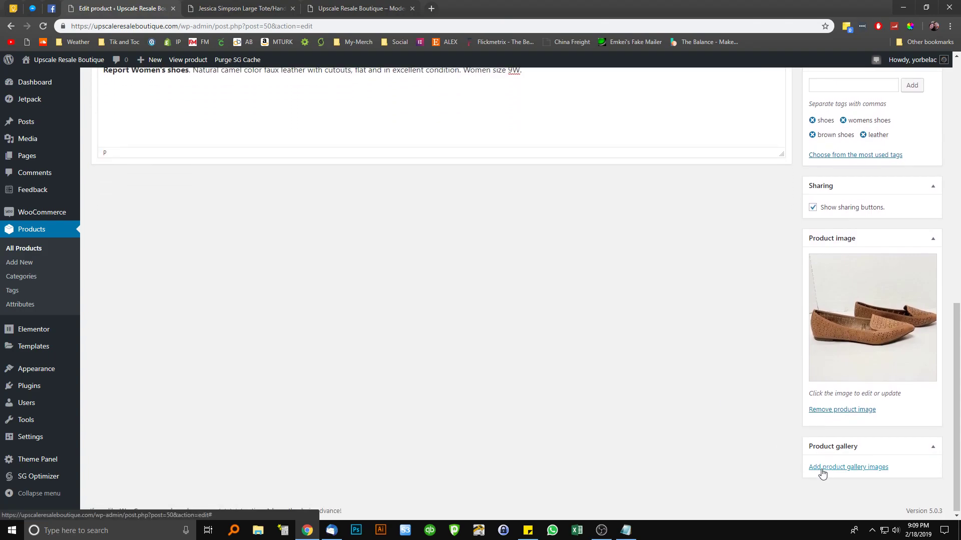
{"action": "left_click", "coordinate": [822, 468]}
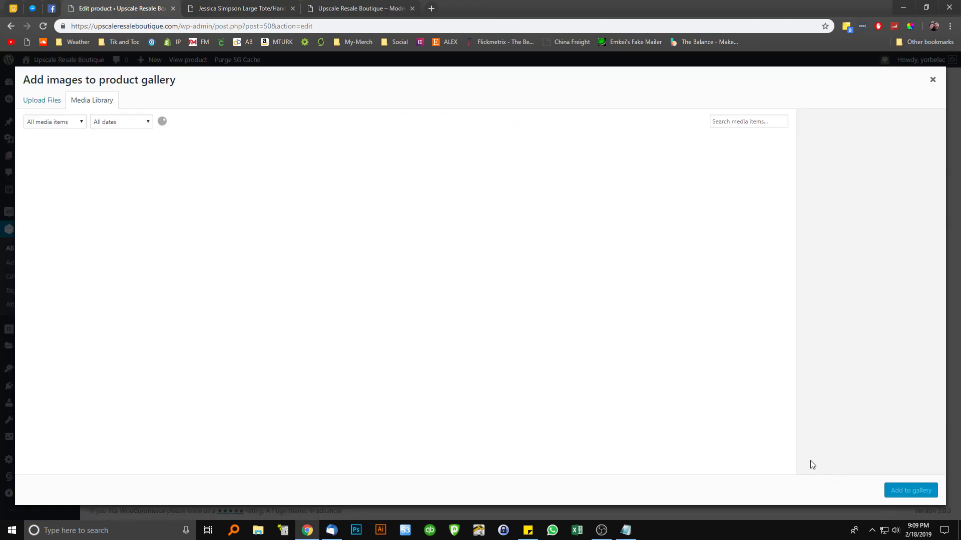
{"action": "left_click", "coordinate": [198, 192]}
{"action": "left_click", "coordinate": [141, 192]}
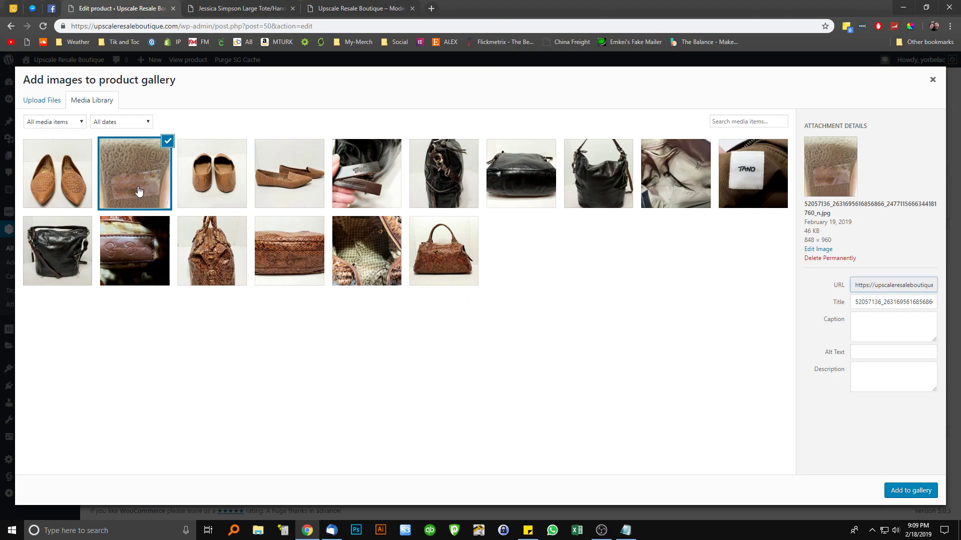
{"action": "left_click", "coordinate": [74, 190]}
{"action": "left_click", "coordinate": [202, 187], "text": "shift"}
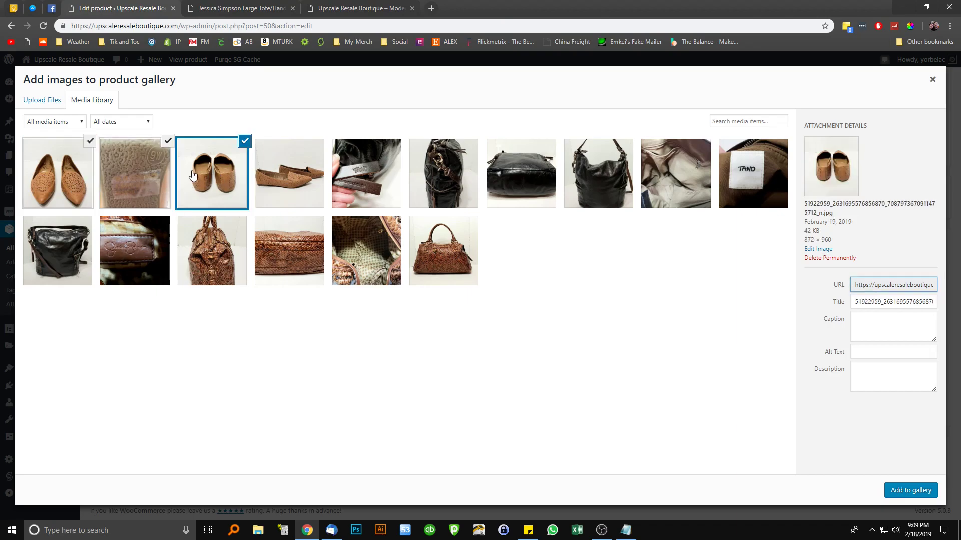
{"action": "left_click", "coordinate": [148, 159]}
{"action": "left_click", "coordinate": [75, 184]}
{"action": "left_click", "coordinate": [116, 183]}
{"action": "left_click", "coordinate": [200, 182]}
{"action": "left_click", "coordinate": [95, 183]}
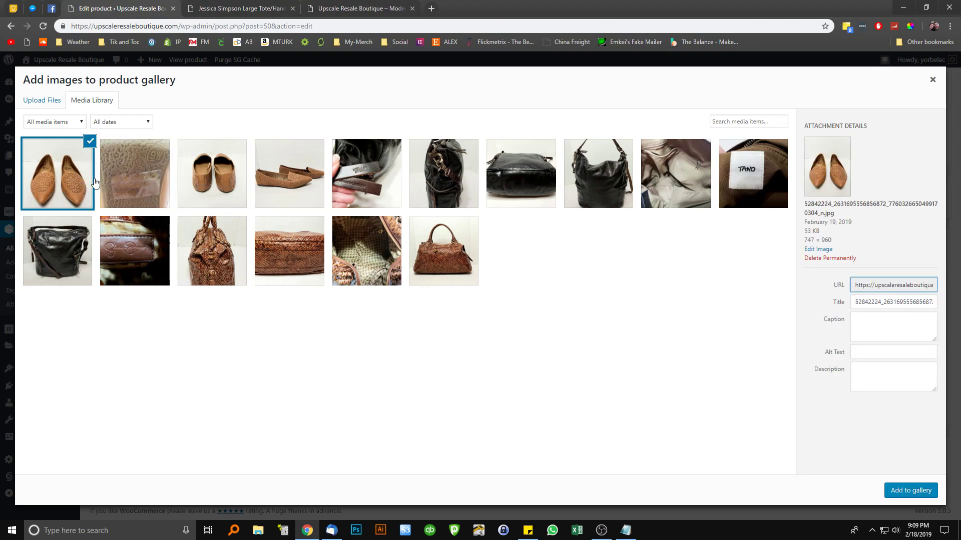
{"action": "left_click", "coordinate": [150, 179]}
{"action": "left_click", "coordinate": [210, 187]}
{"action": "left_click", "coordinate": [168, 141]}
{"action": "left_click", "coordinate": [150, 173]}
{"action": "left_click", "coordinate": [203, 198]}
{"action": "left_click", "coordinate": [80, 184]}
{"action": "left_click", "coordinate": [147, 177]}
{"action": "left_click", "coordinate": [203, 193]}
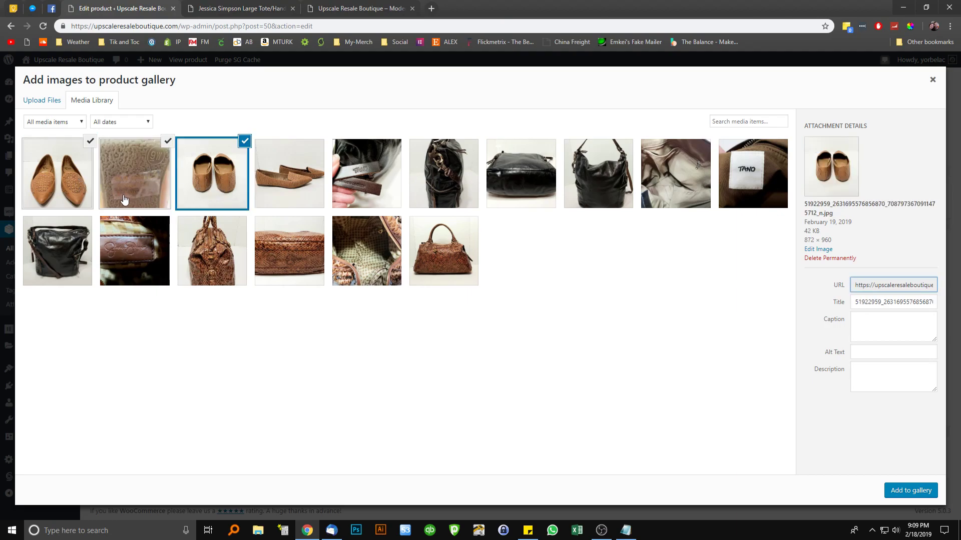
{"action": "left_click", "coordinate": [903, 493]}
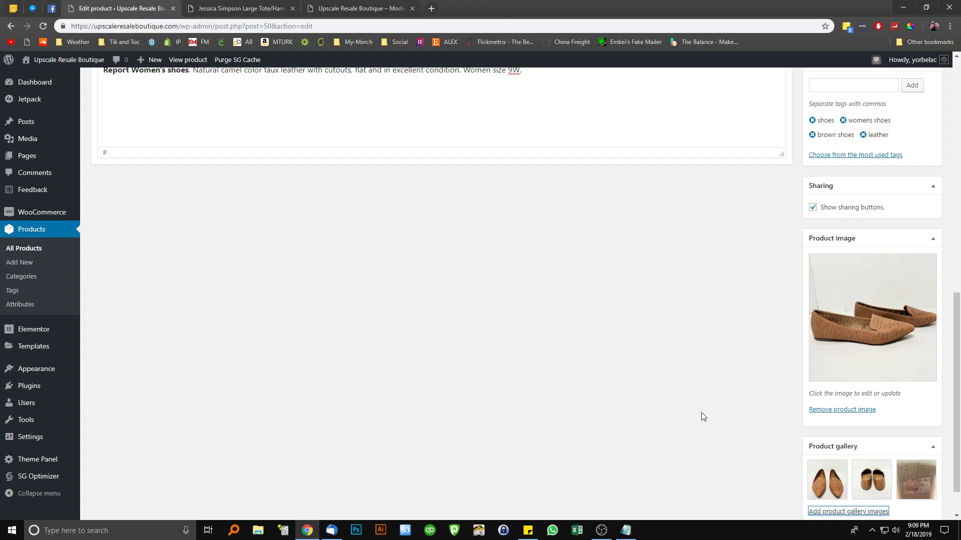
- Review the product's images, title, main description and short description in the editor
{"action": "scroll", "coordinate": [702, 407], "scroll_direction": "down", "scroll_amount": 1}
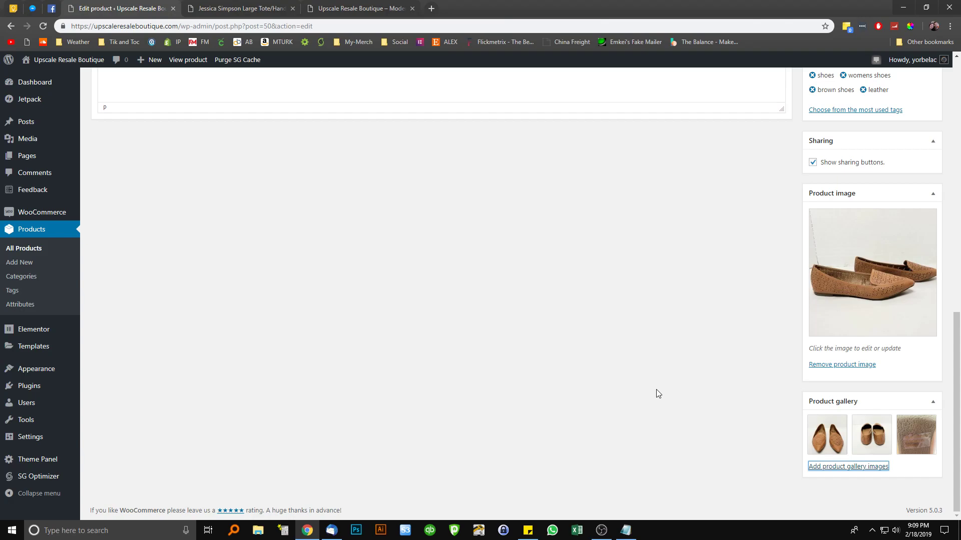
{"action": "scroll", "coordinate": [639, 374], "scroll_direction": "up", "scroll_amount": 6}
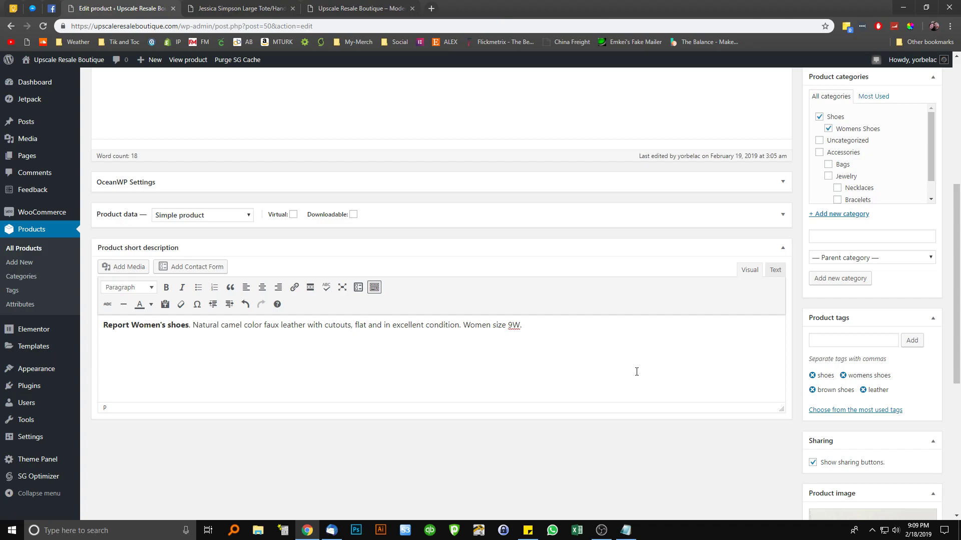
{"action": "scroll", "coordinate": [637, 372], "scroll_direction": "up", "scroll_amount": 6}
{"action": "left_click_drag", "start_coordinate": [209, 191], "coordinate": [95, 191]}
{"action": "left_click_drag", "start_coordinate": [521, 291], "coordinate": [96, 292]}
{"action": "scroll", "coordinate": [390, 273], "scroll_direction": "down", "scroll_amount": 6}
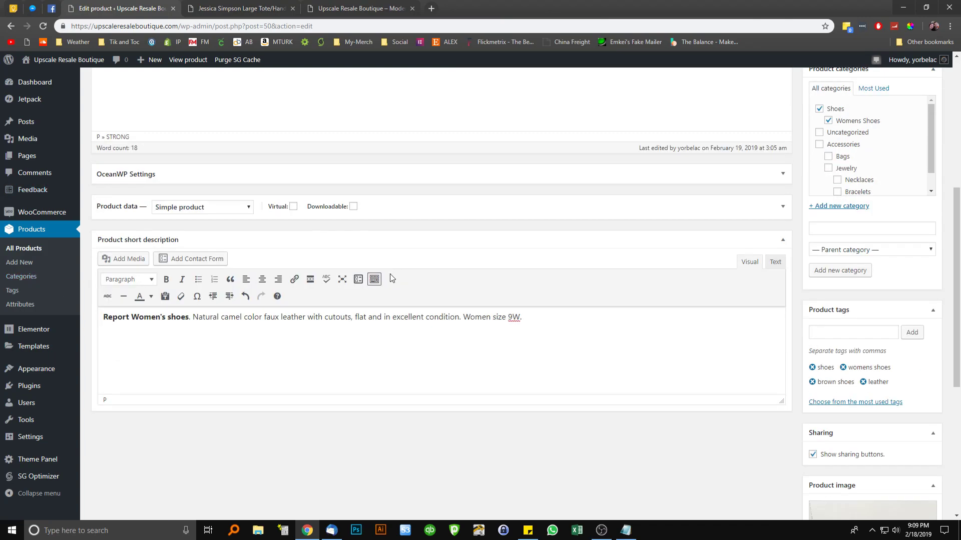
{"action": "left_click_drag", "start_coordinate": [554, 328], "coordinate": [102, 316]}
{"action": "left_click", "coordinate": [343, 365]}
- Review the product's regular price in the general product data and its stock settings in the inventory data
{"action": "scroll", "coordinate": [339, 365], "scroll_direction": "up", "scroll_amount": 4}
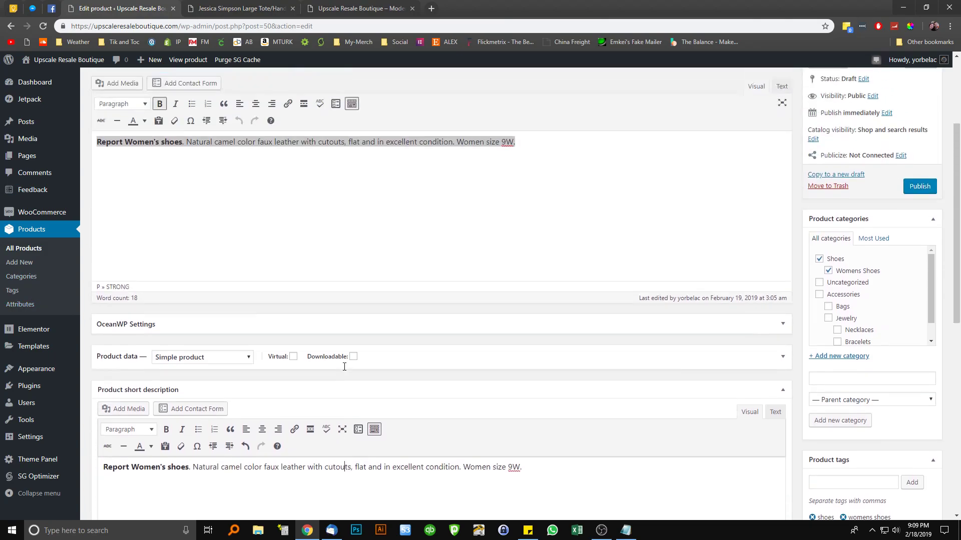
{"action": "scroll", "coordinate": [129, 345], "scroll_direction": "down", "scroll_amount": 1}
{"action": "left_click", "coordinate": [423, 359]}
{"action": "scroll", "coordinate": [400, 345], "scroll_direction": "down", "scroll_amount": 2}
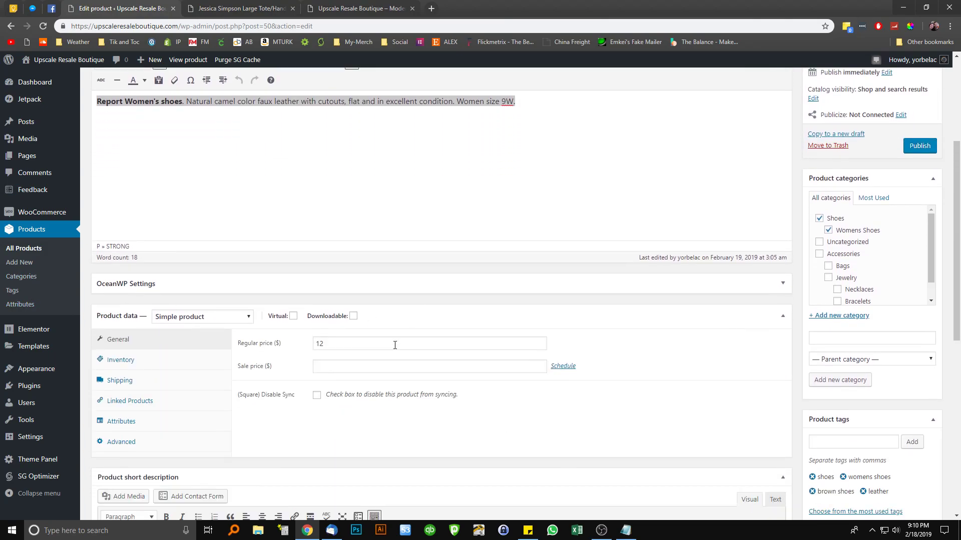
{"action": "left_click", "coordinate": [360, 285]}
{"action": "left_click", "coordinate": [147, 300]}
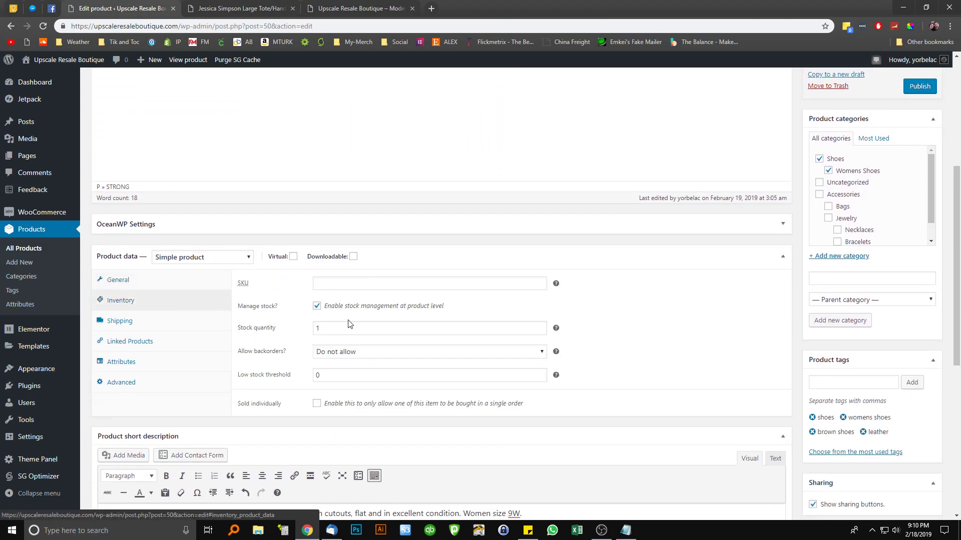
{"action": "double_click", "coordinate": [349, 328]}
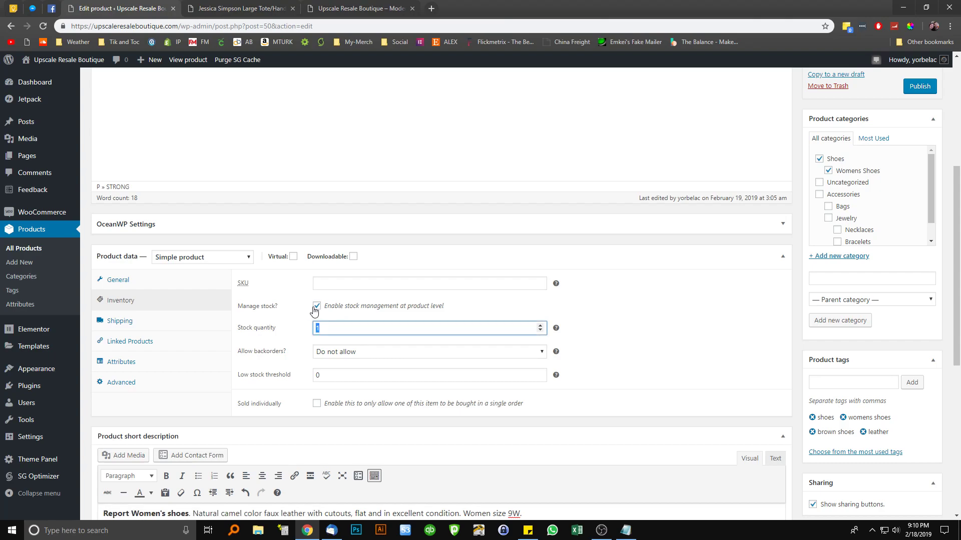
- Review the product's shipping weight and dimensions, linked products, attributes and advanced settings
{"action": "left_click", "coordinate": [172, 319]}
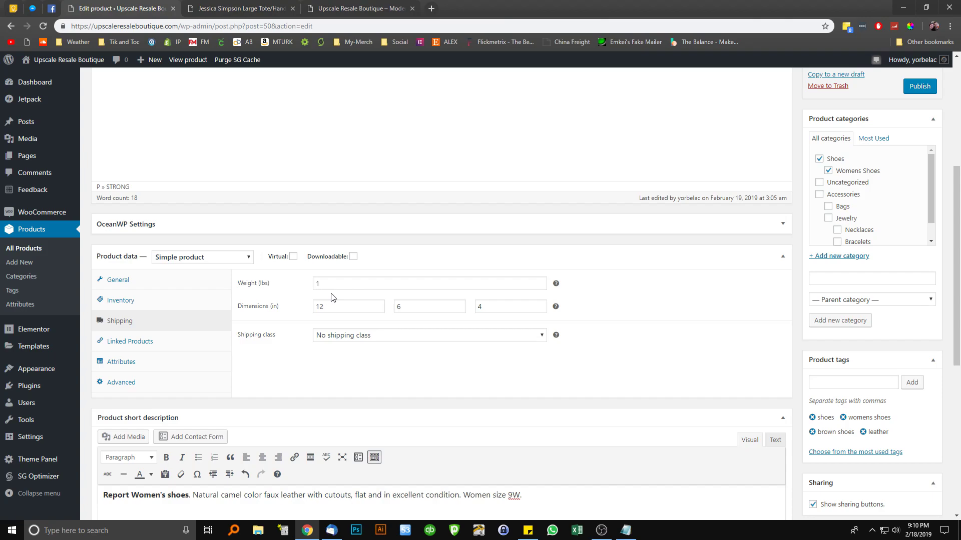
{"action": "left_click", "coordinate": [348, 284]}
{"action": "key", "text": "Tab"}
{"action": "key", "text": "Tab"}
{"action": "key", "text": "Tab"}
{"action": "left_click", "coordinate": [133, 341]}
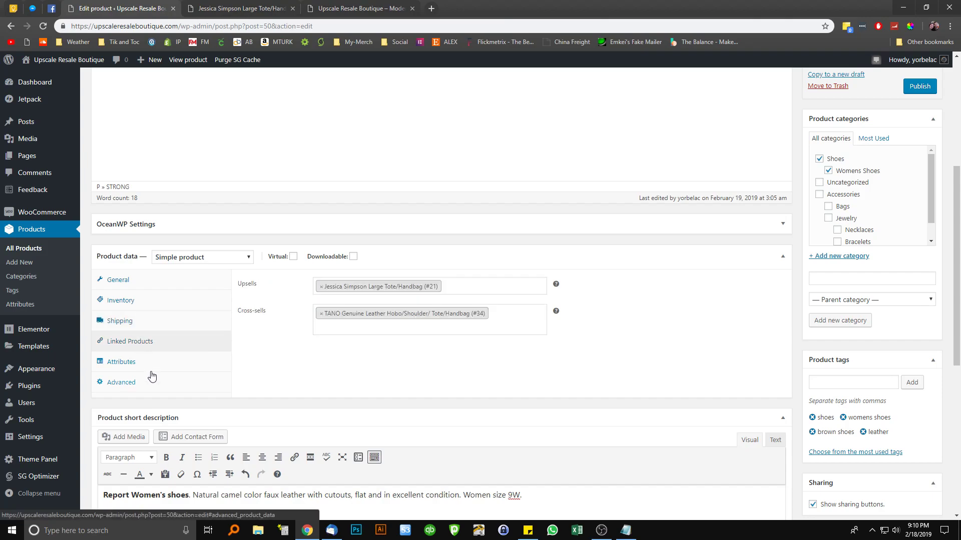
{"action": "left_click", "coordinate": [155, 369]}
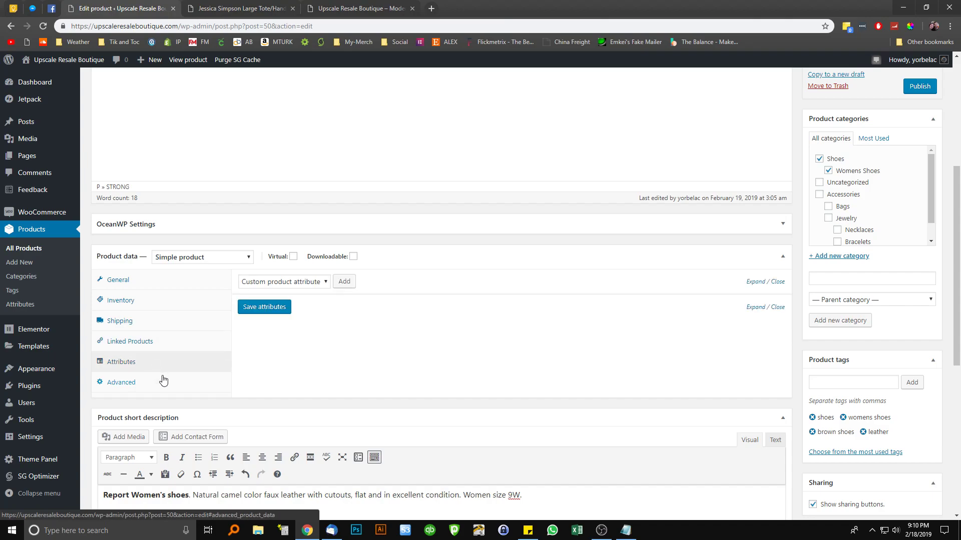
{"action": "left_click", "coordinate": [162, 382]}
- Publish the Report Women's Shoes product and open its product page from the storefront home page
{"action": "scroll", "coordinate": [659, 388], "scroll_direction": "up", "scroll_amount": 5}
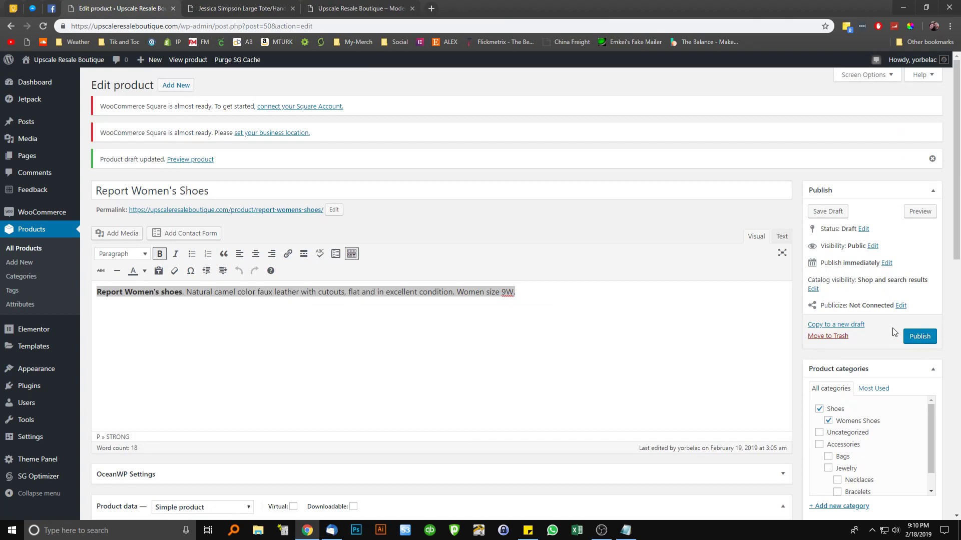
{"action": "left_click", "coordinate": [920, 337]}
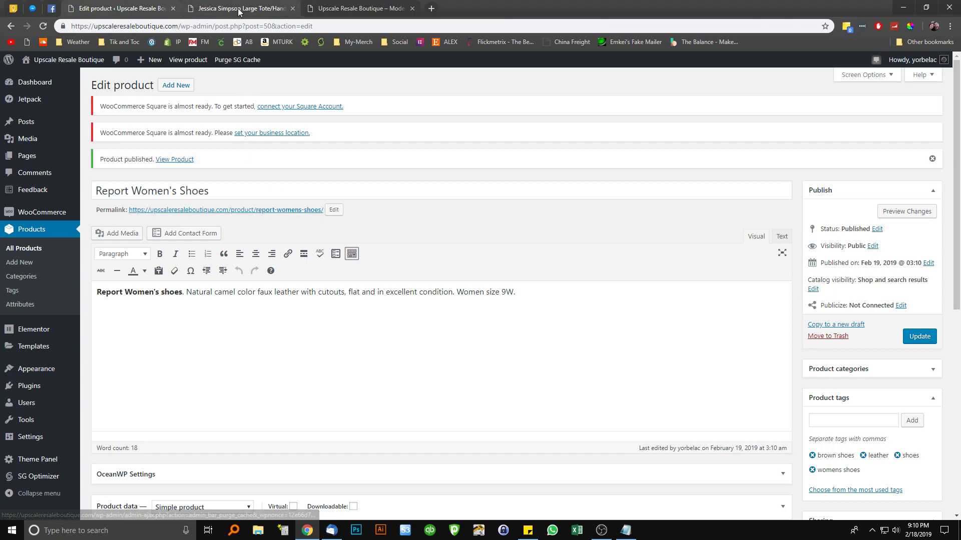
{"action": "left_click", "coordinate": [340, 11]}
{"action": "left_click", "coordinate": [242, 105]}
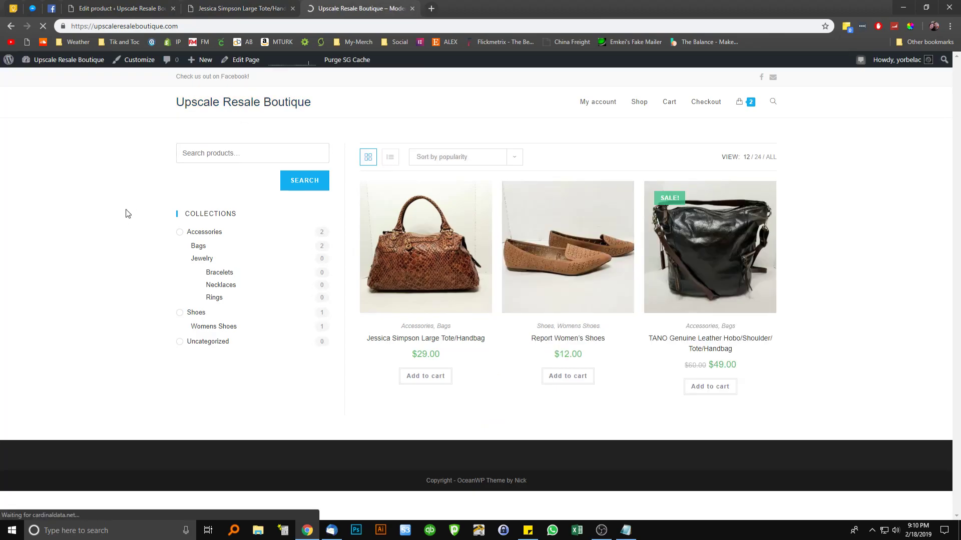
{"action": "left_click", "coordinate": [565, 253]}
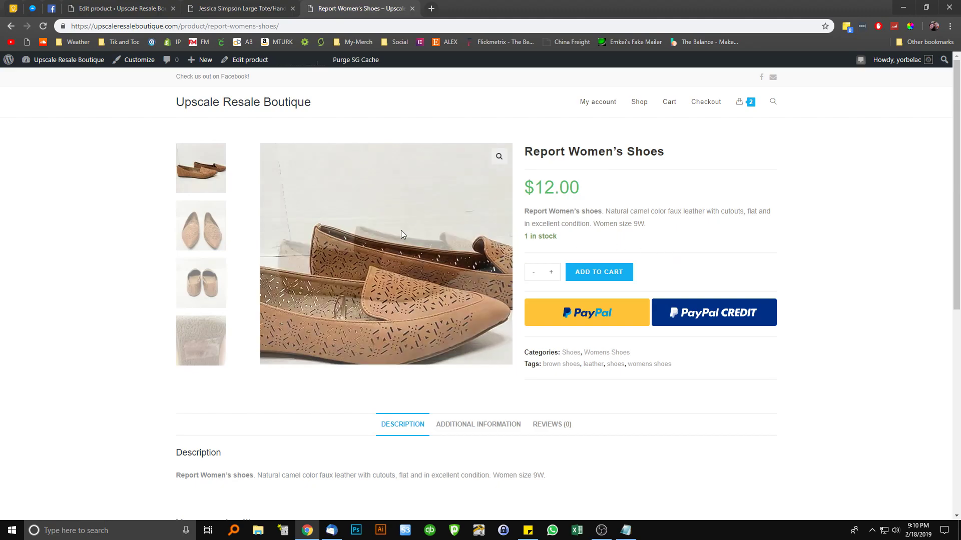
- Examine the published product page's gallery photos, short description, full description and suggested products
{"action": "left_click", "coordinate": [212, 234]}
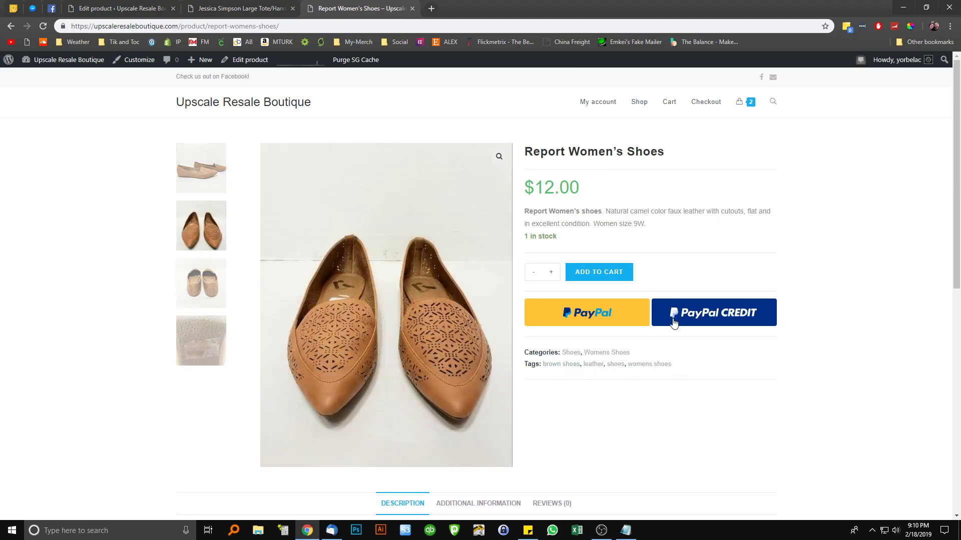
{"action": "left_click_drag", "start_coordinate": [655, 226], "coordinate": [545, 211]}
{"action": "left_click", "coordinate": [596, 222]}
{"action": "scroll", "coordinate": [566, 288], "scroll_direction": "down", "scroll_amount": 5}
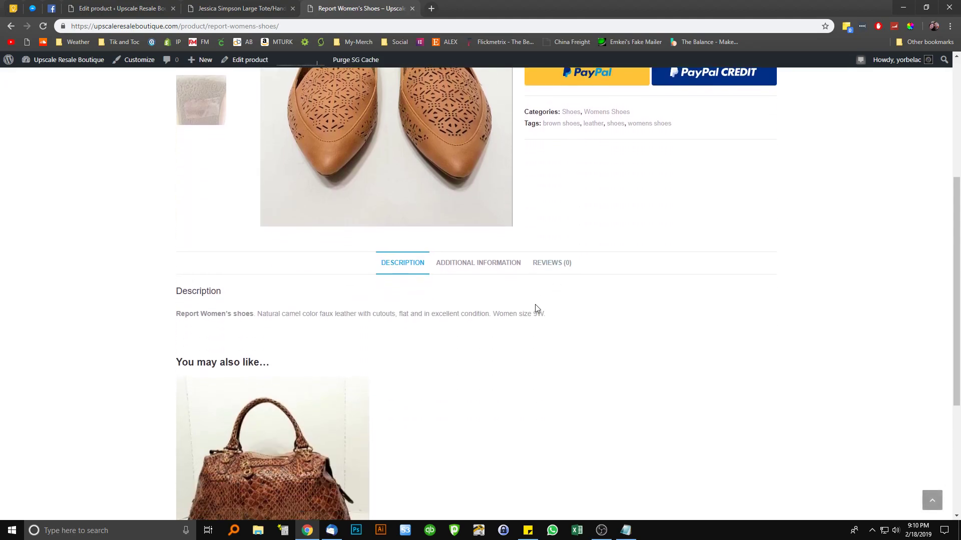
{"action": "scroll", "coordinate": [371, 388], "scroll_direction": "down", "scroll_amount": 3}
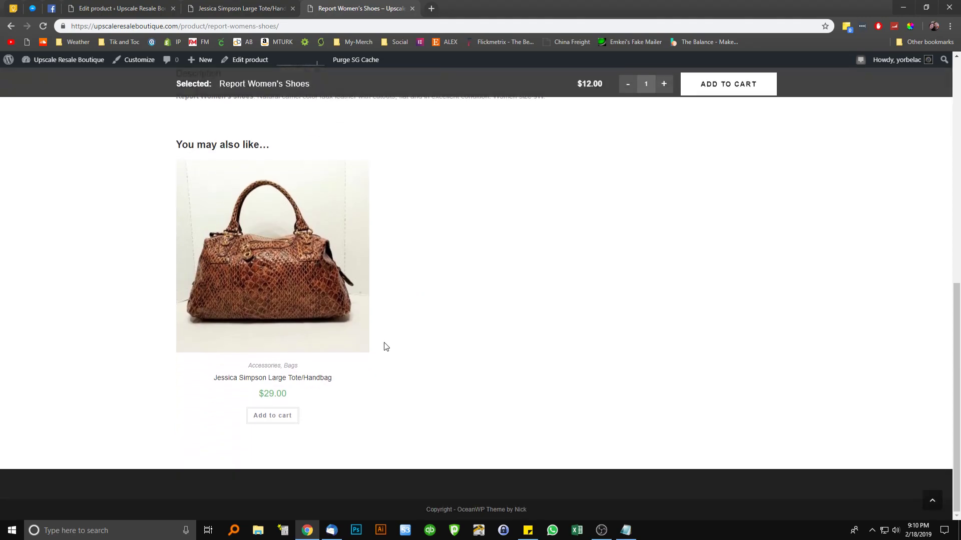
{"action": "scroll", "coordinate": [485, 308], "scroll_direction": "up", "scroll_amount": 8}
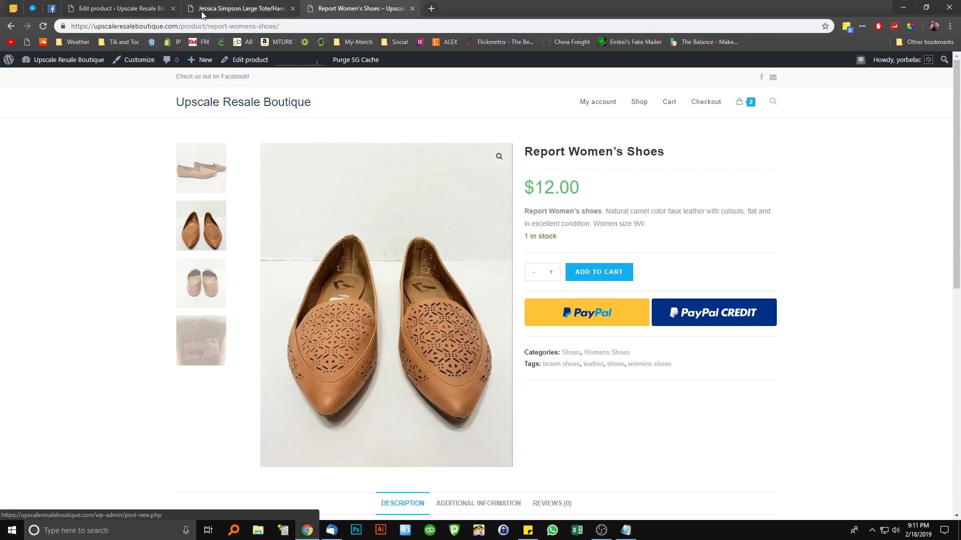
- Open the product categories in the store admin and move Uncategorized above Shoes in the category order
{"action": "left_click", "coordinate": [140, 10]}
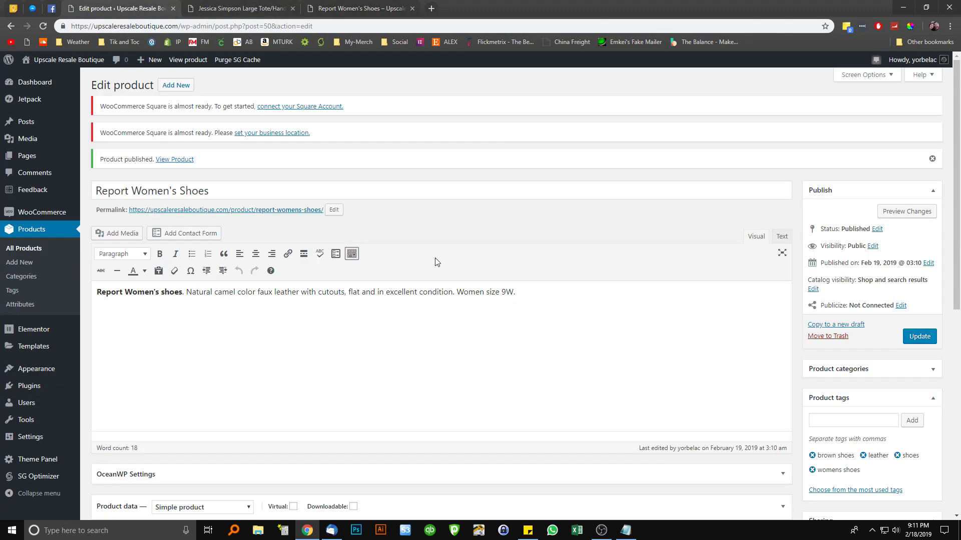
{"action": "left_click", "coordinate": [36, 281]}
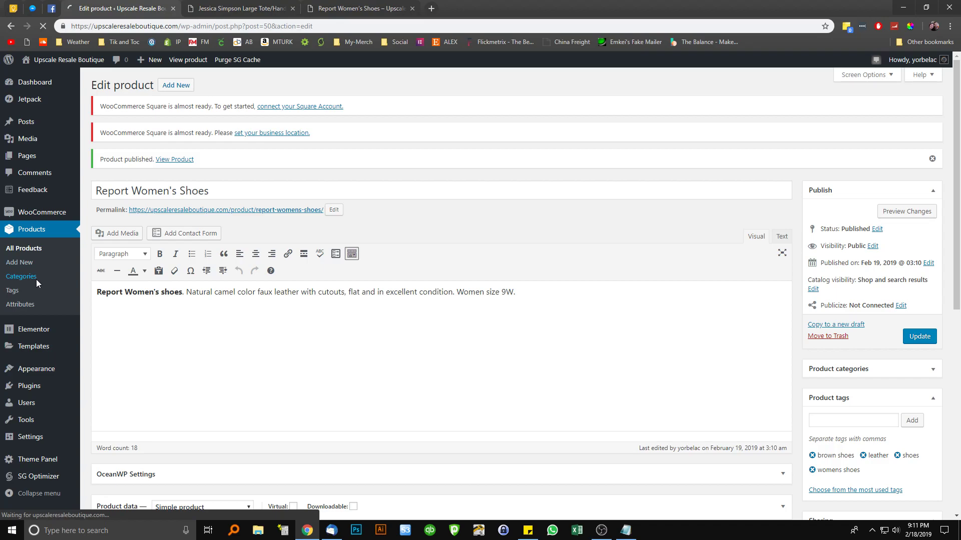
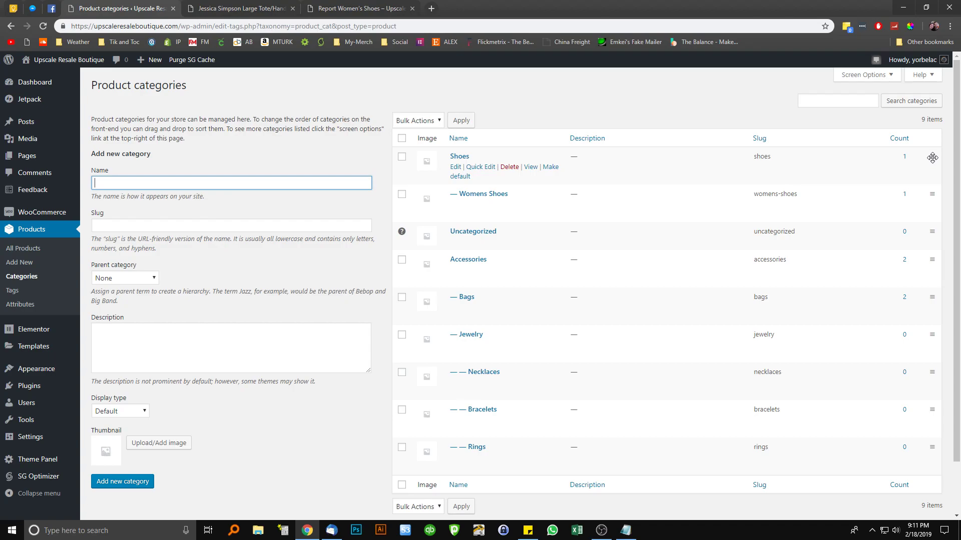
{"action": "left_click_drag", "start_coordinate": [933, 160], "coordinate": [896, 257]}
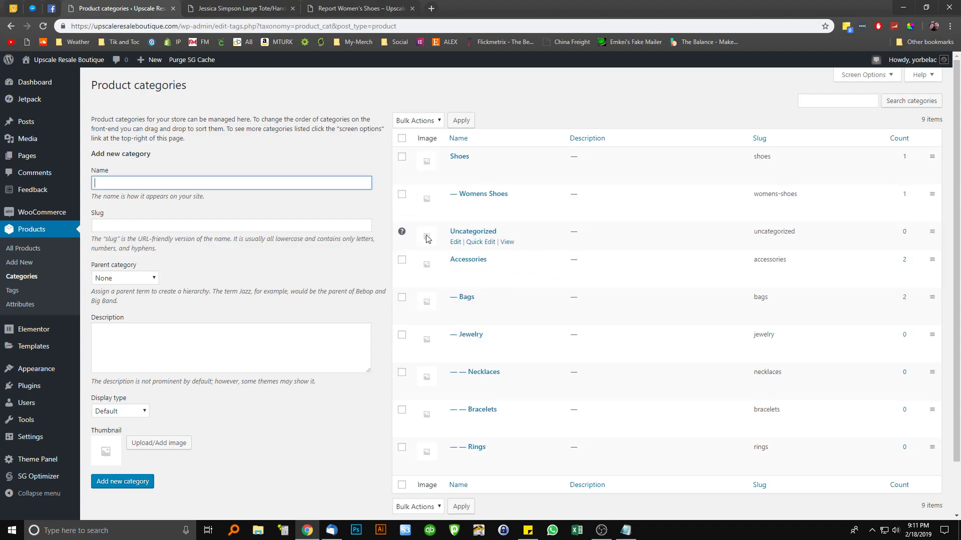
{"action": "left_click_drag", "start_coordinate": [934, 231], "coordinate": [937, 153]}
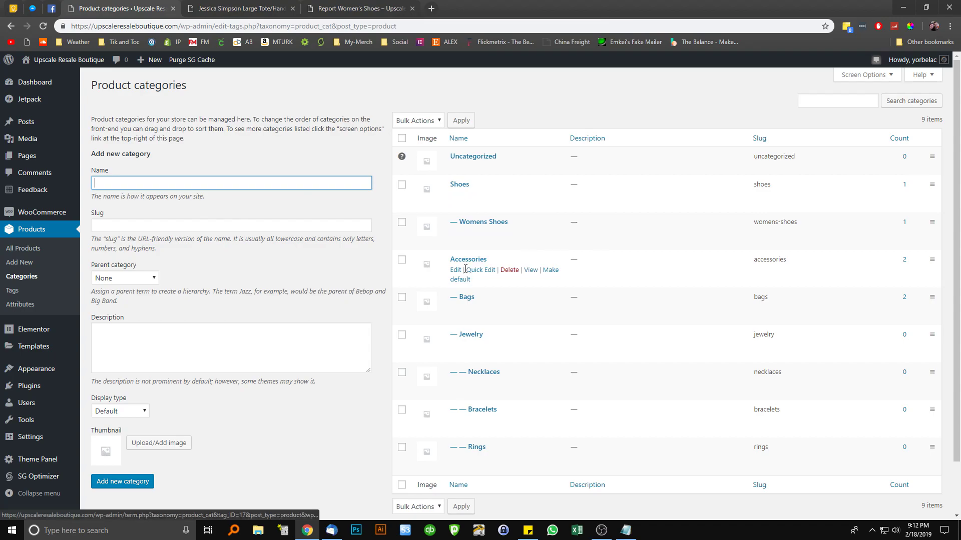
- Set Accessories as the parent of the Shoes category, save it and return to the category list
{"action": "left_click", "coordinate": [474, 196]}
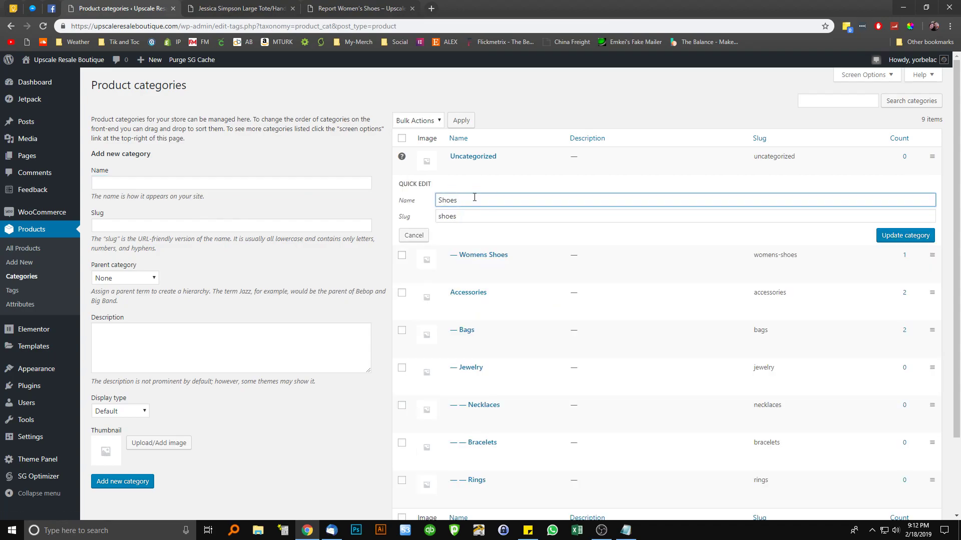
{"action": "left_click", "coordinate": [414, 235]}
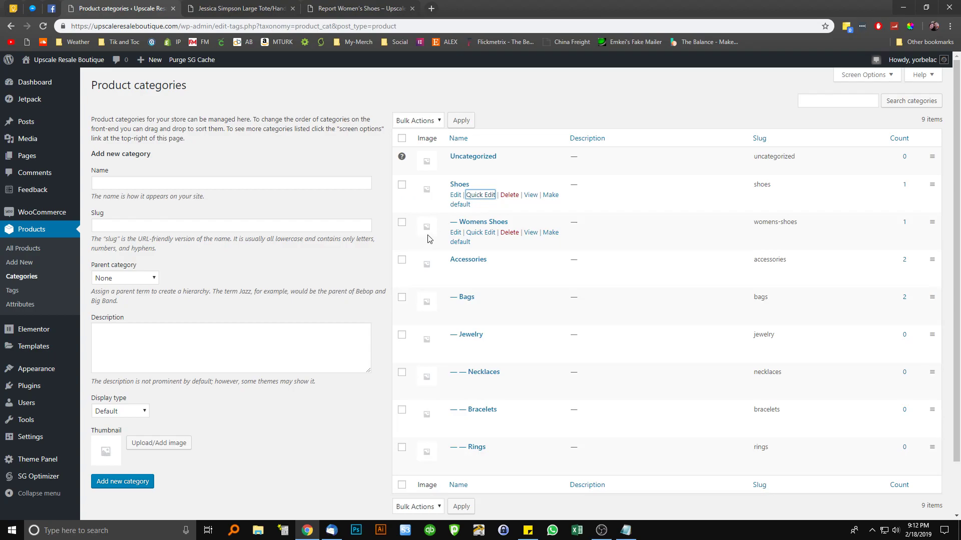
{"action": "left_click", "coordinate": [456, 195]}
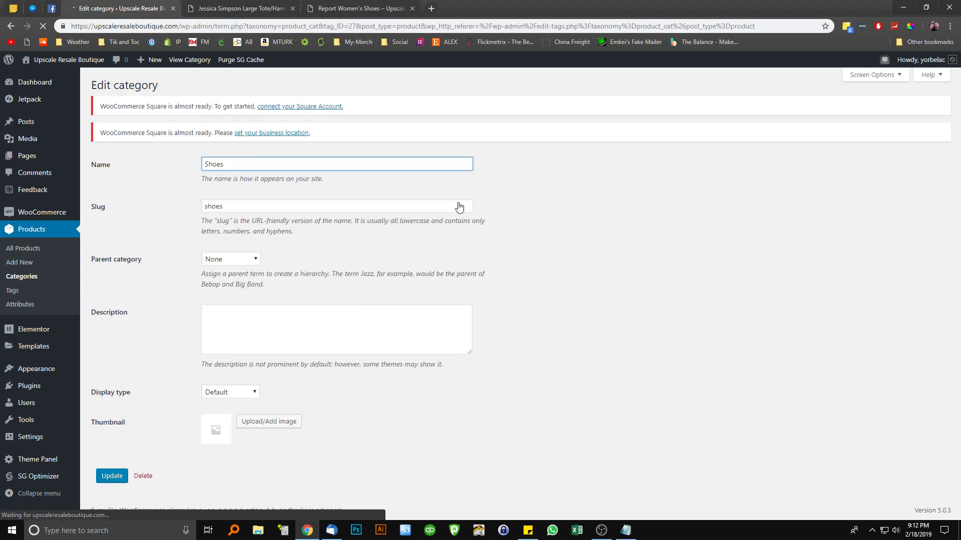
{"action": "left_click", "coordinate": [240, 259]}
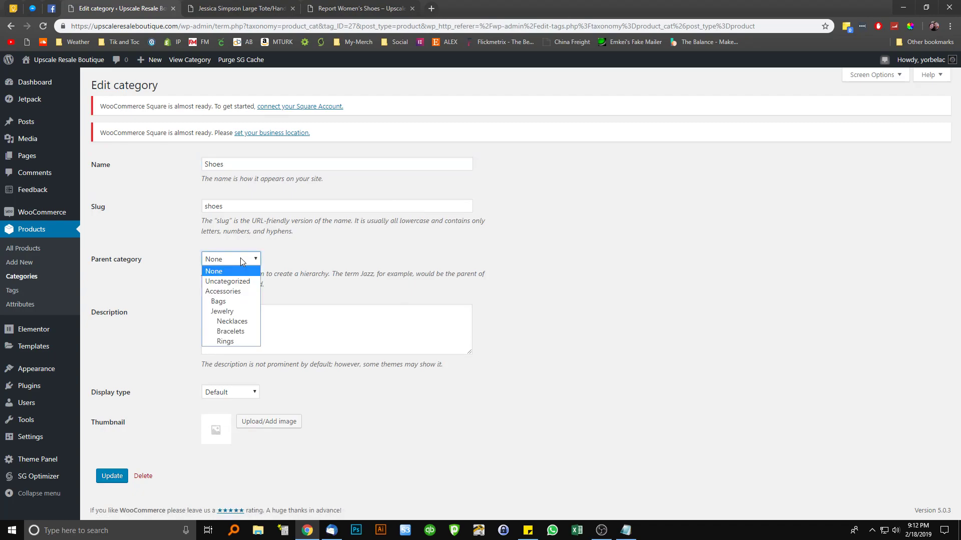
{"action": "left_click", "coordinate": [235, 293]}
{"action": "left_click", "coordinate": [112, 478]}
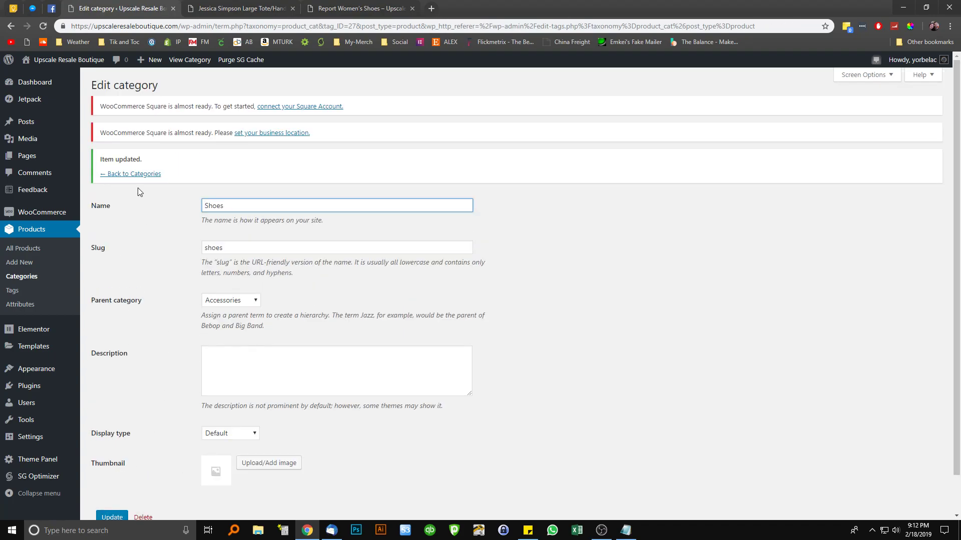
{"action": "left_click", "coordinate": [133, 176]}
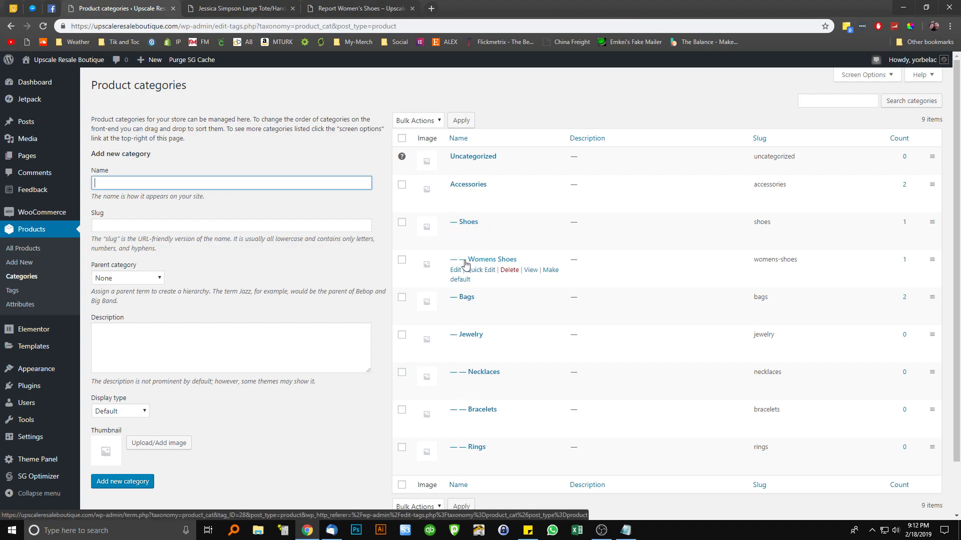
- Close the Jessica Simpson handbag page and check the category hierarchy on the storefront home page
{"action": "left_click", "coordinate": [252, 13]}
{"action": "left_click", "coordinate": [292, 8]}
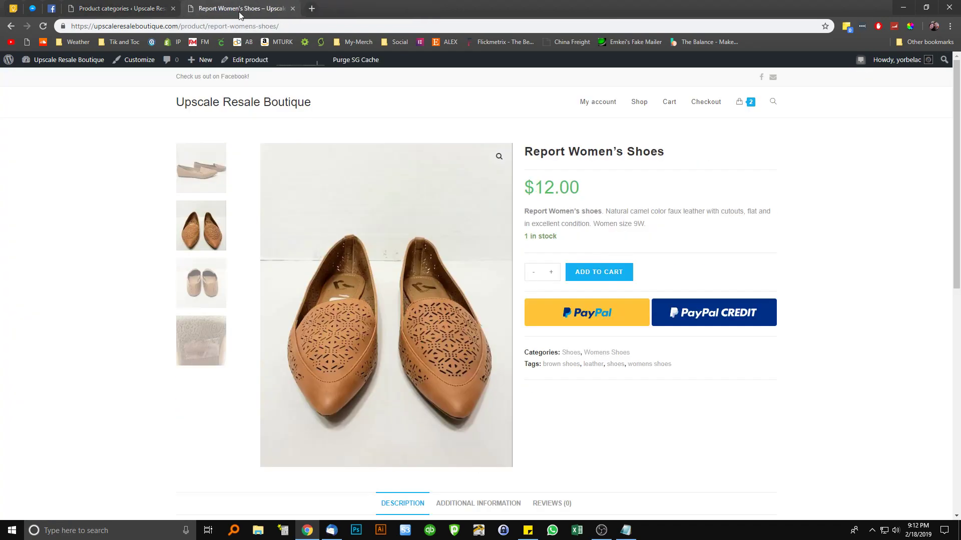
{"action": "left_click", "coordinate": [213, 103]}
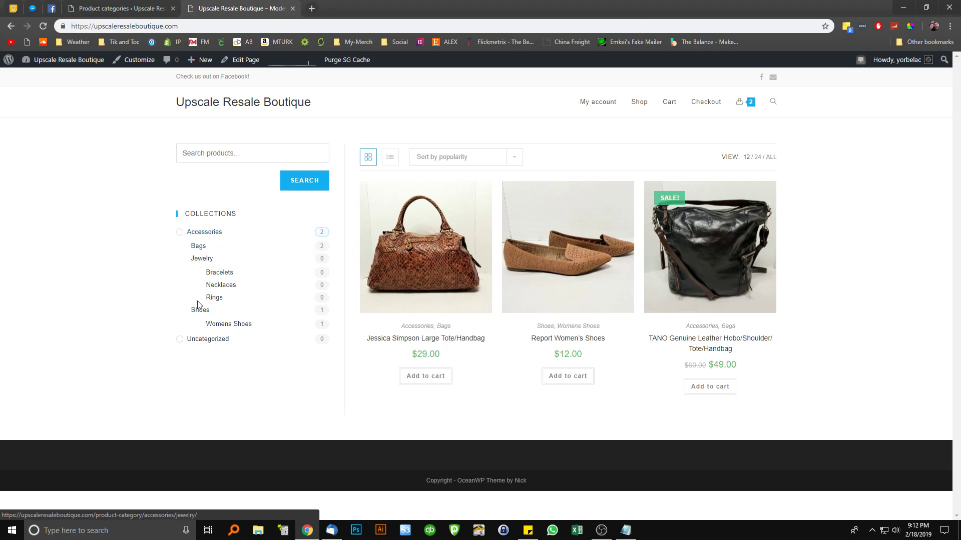
- Return to the product categories and enter Women's Clothes as the new category's name
{"action": "left_click", "coordinate": [132, 11]}
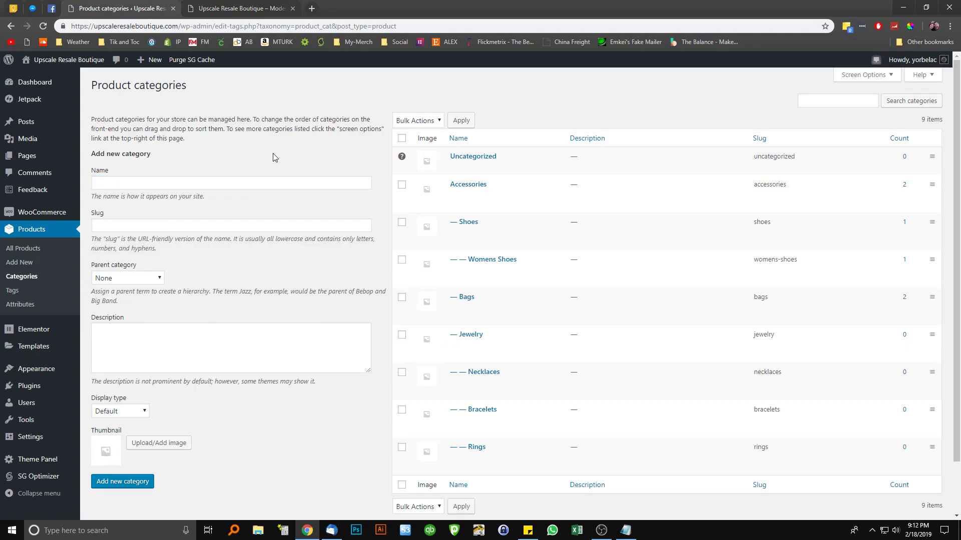
{"action": "left_click", "coordinate": [279, 184]}
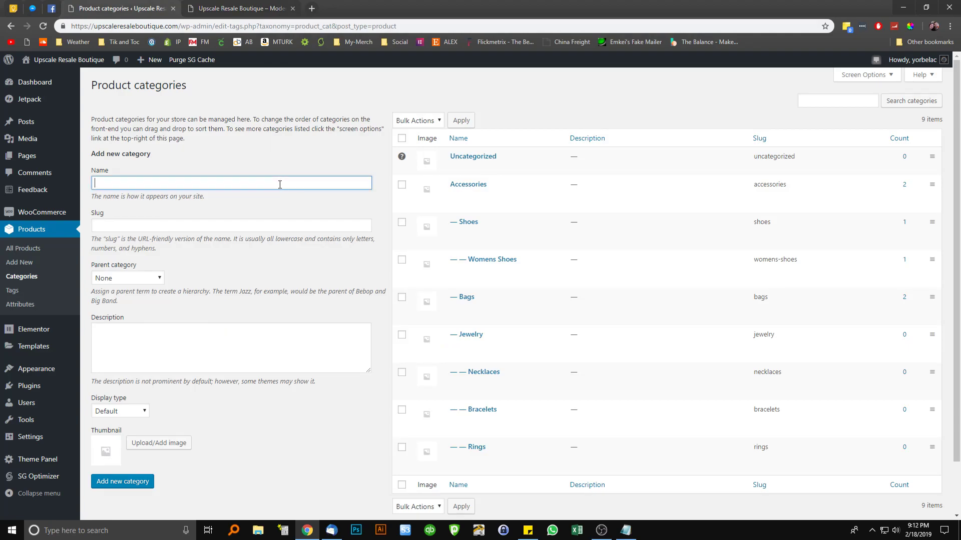
{"action": "type", "text": "Womens CLoth"}
{"action": "key", "text": "BackSpace"}
{"action": "key", "text": "BackSpace"}
{"action": "key", "text": "BackSpace"}
{"action": "type", "text": "lothes'"}
{"action": "left_click", "coordinate": [152, 225]}
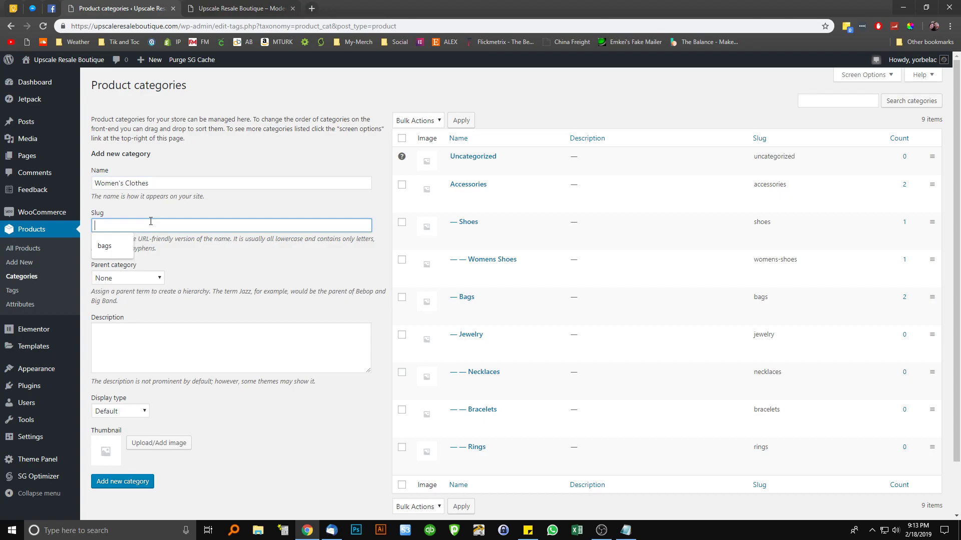
- Examine how the category slugs appear in the storefront addresses of the Bags and Womens Shoes pages
{"action": "left_click", "coordinate": [236, 8]}
{"action": "left_click", "coordinate": [198, 246]}
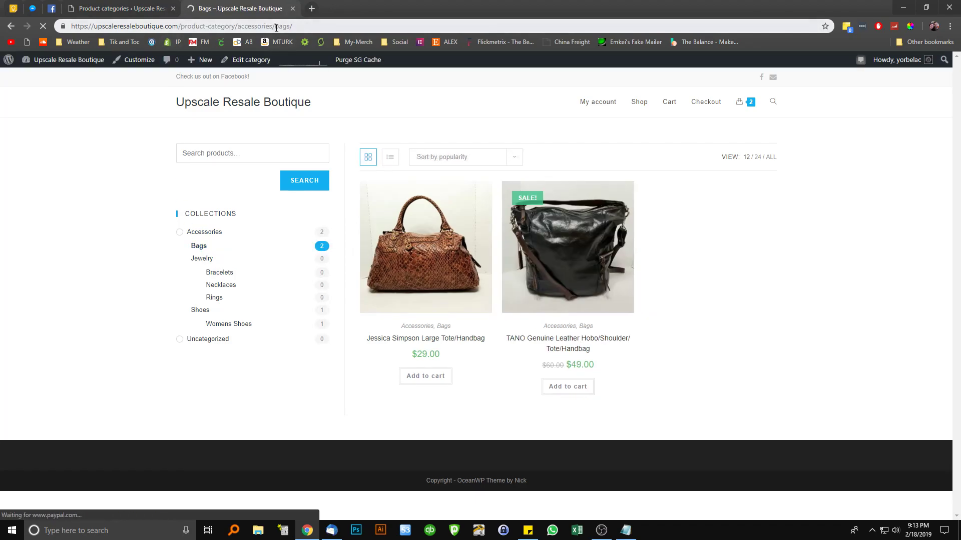
{"action": "left_click_drag", "start_coordinate": [274, 26], "coordinate": [293, 26]}
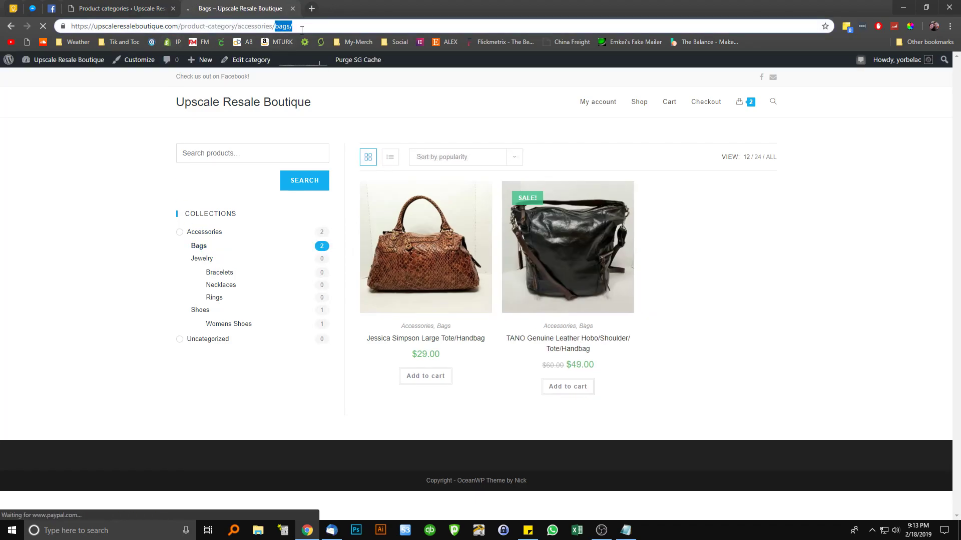
{"action": "left_click", "coordinate": [237, 327]}
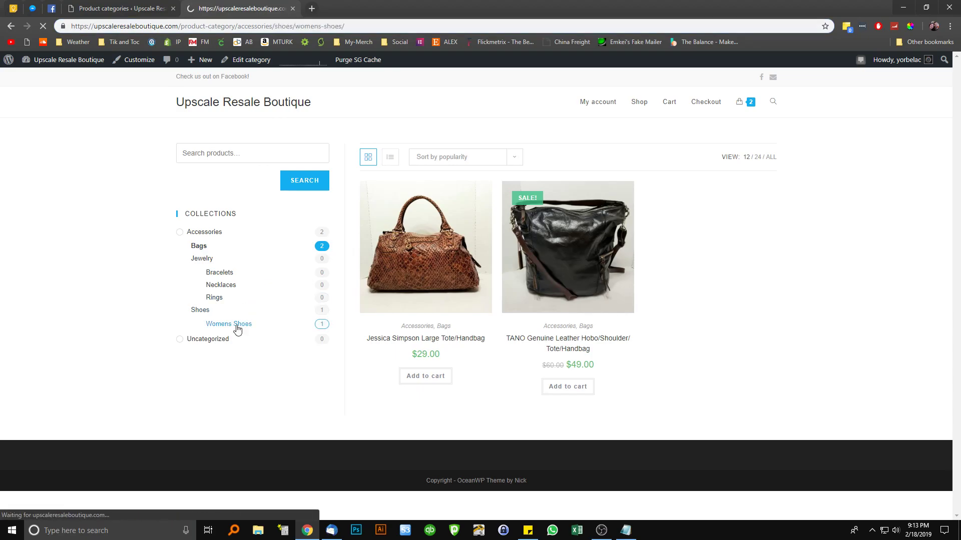
{"action": "left_click_drag", "start_coordinate": [300, 26], "coordinate": [336, 26]}
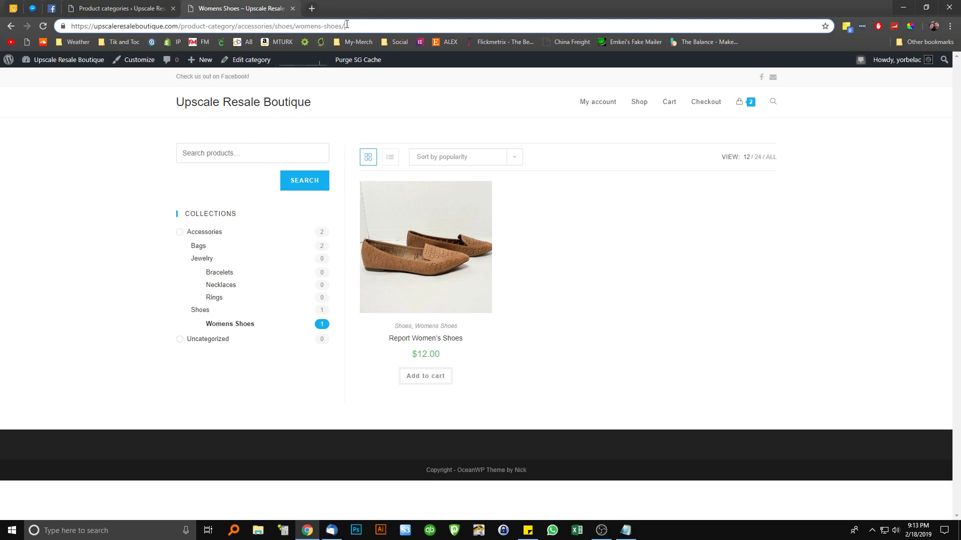
- Examine the womens-shoes part of the storefront address as a model for the new category's slug
{"action": "left_click_drag", "start_coordinate": [348, 27], "coordinate": [295, 26]}
{"action": "left_click", "coordinate": [307, 133]}
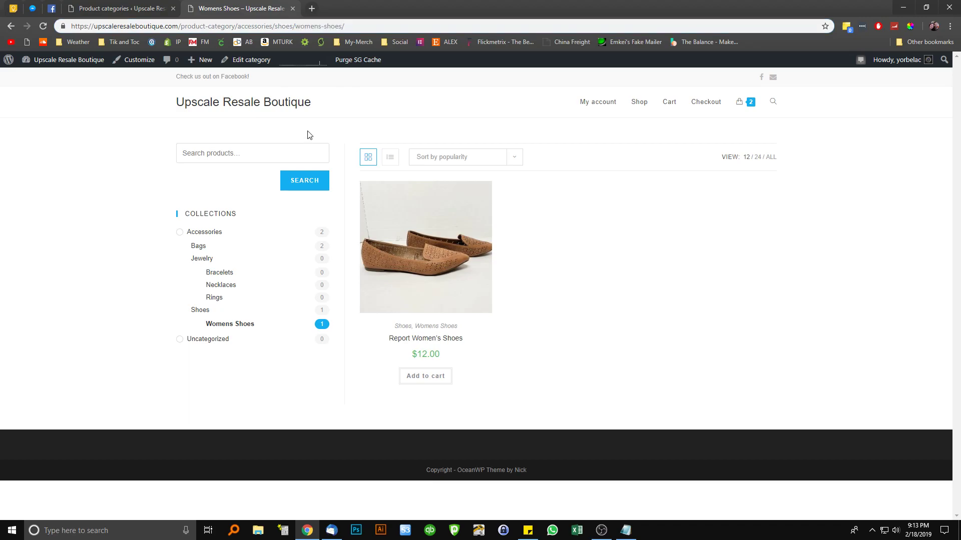
{"action": "left_click", "coordinate": [119, 12]}
{"action": "left_click", "coordinate": [224, 225]}
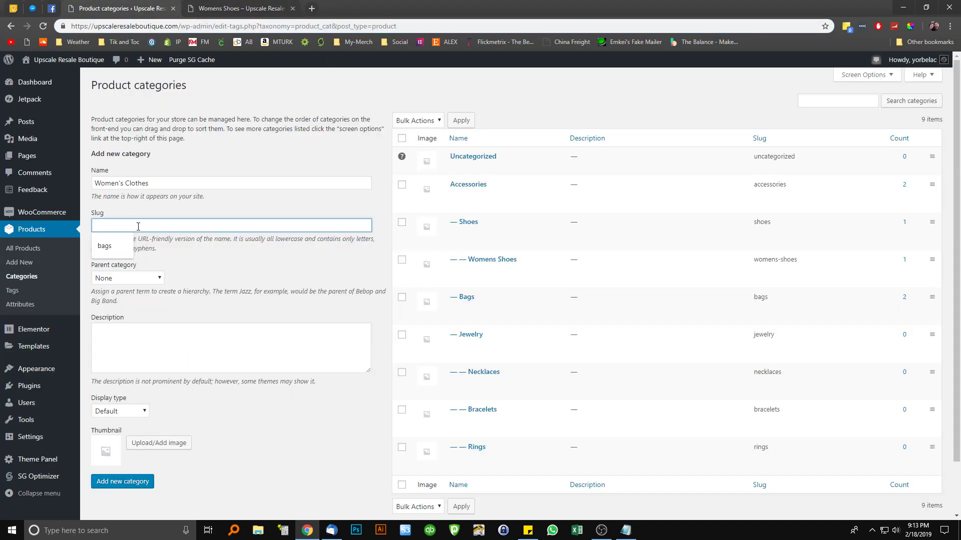
{"action": "left_click", "coordinate": [242, 8]}
{"action": "left_click_drag", "start_coordinate": [342, 26], "coordinate": [295, 26]}
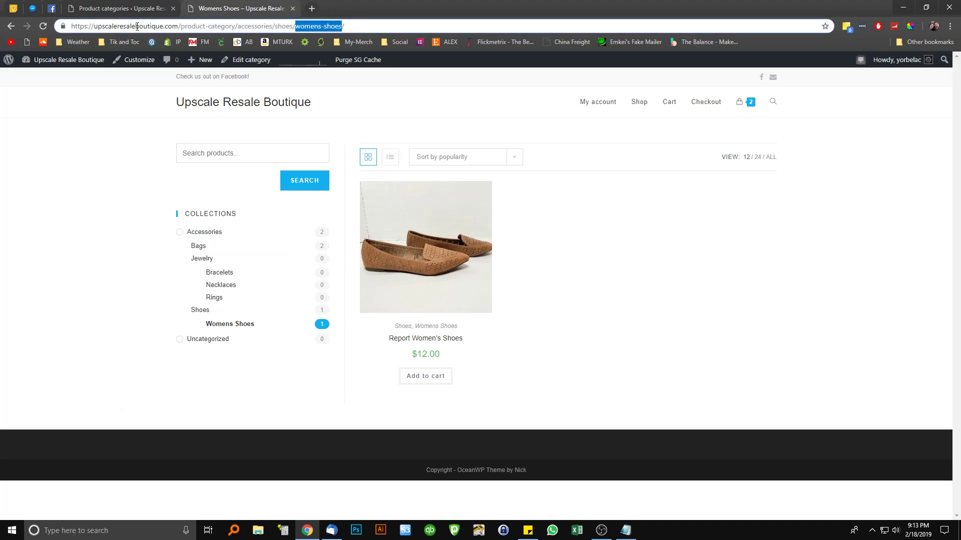
- Set the Women's Clothes slug to womens-clothes, leave its parent category as None and add the category
{"action": "left_click", "coordinate": [119, 8]}
{"action": "left_click", "coordinate": [153, 220]}
{"action": "type", "text": "w"}
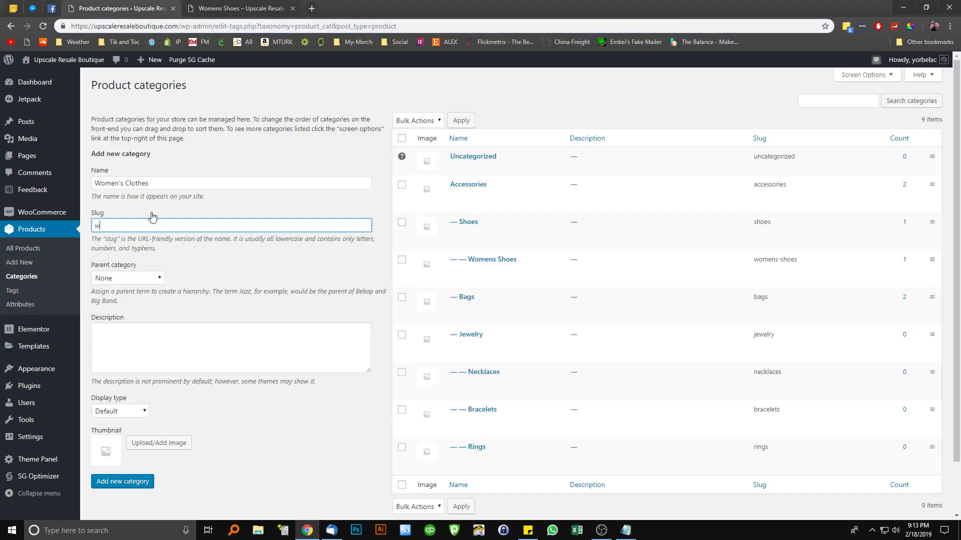
{"action": "type", "text": "omens-clothes"}
{"action": "left_click", "coordinate": [220, 289]}
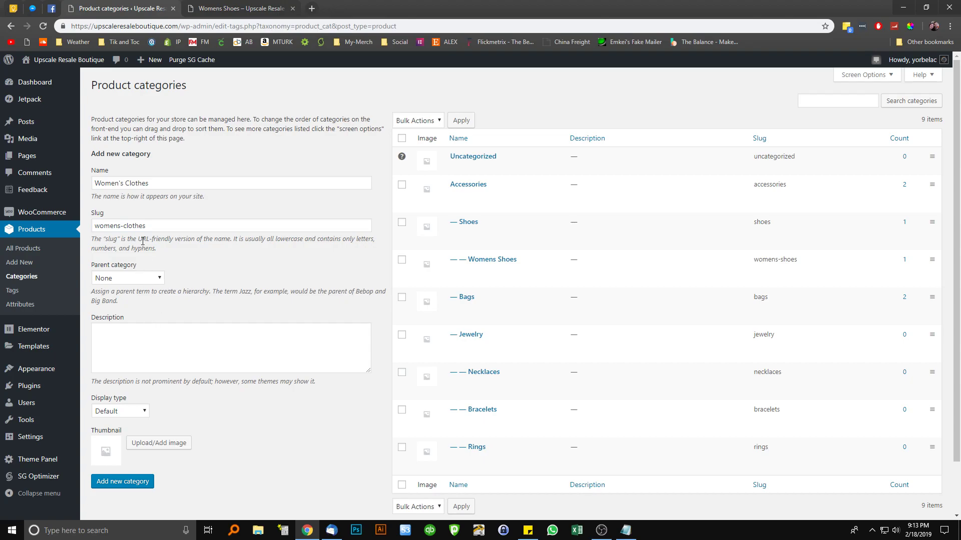
{"action": "left_click", "coordinate": [158, 281]}
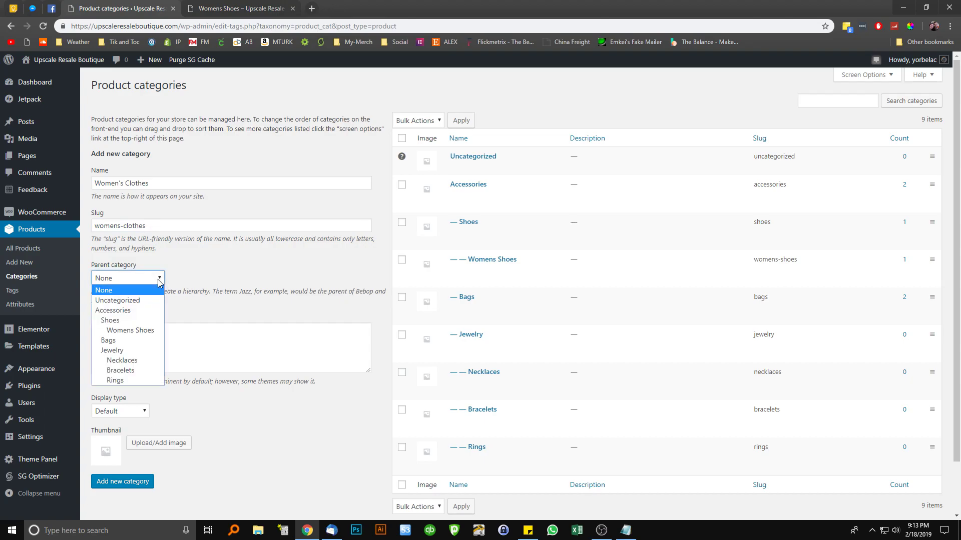
{"action": "left_click", "coordinate": [160, 283]}
{"action": "left_click", "coordinate": [152, 342]}
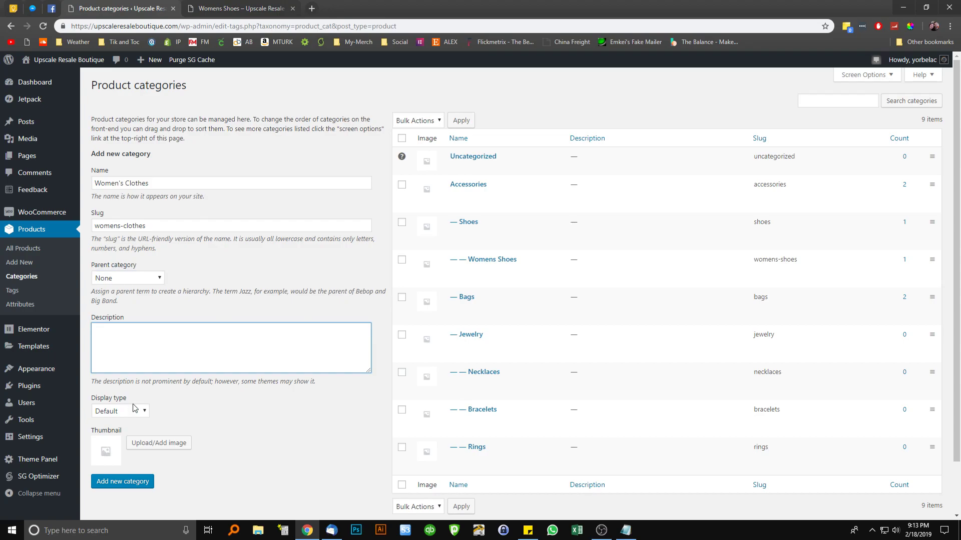
{"action": "left_click", "coordinate": [133, 482]}
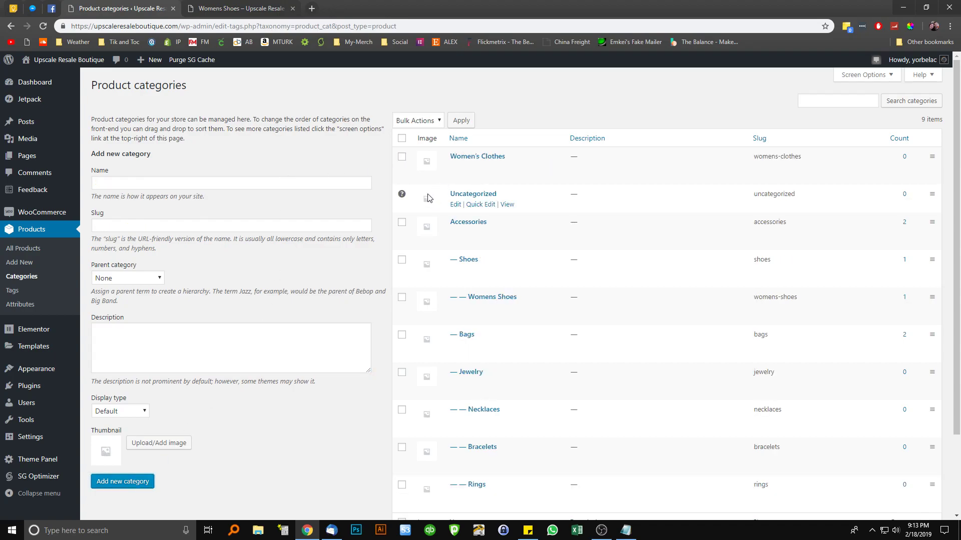
- Add a Men's Clothes product category with the slug mens-clothes and no parent
{"action": "left_click", "coordinate": [199, 181]}
{"action": "type", "text": "Men's Clothes"}
{"action": "left_click", "coordinate": [167, 224]}
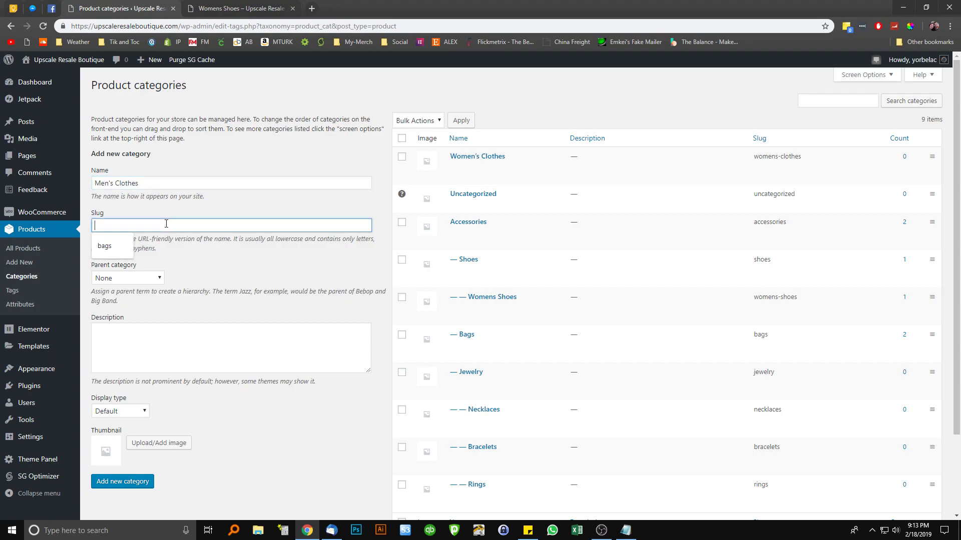
{"action": "type", "text": "mens "}
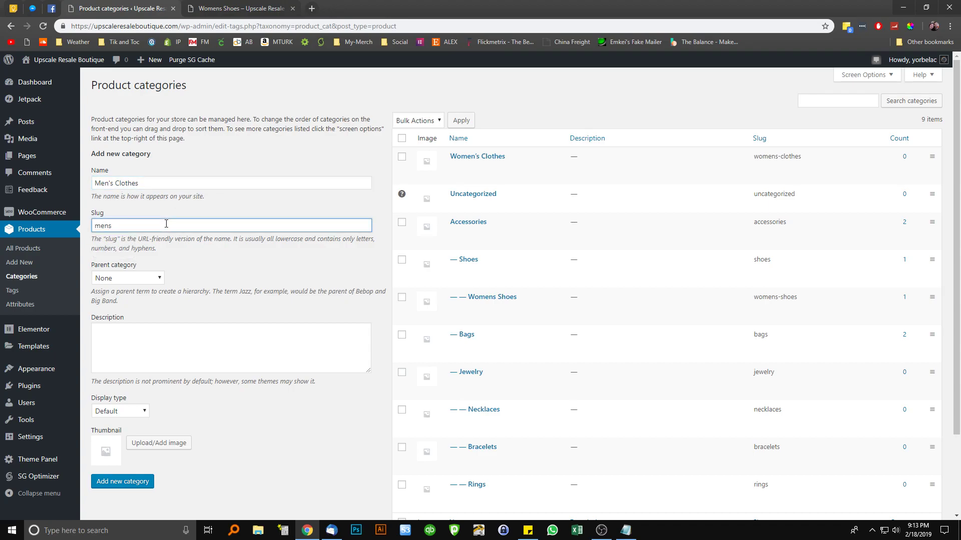
{"action": "type", "text": "clothes"}
{"action": "left_click", "coordinate": [133, 485]}
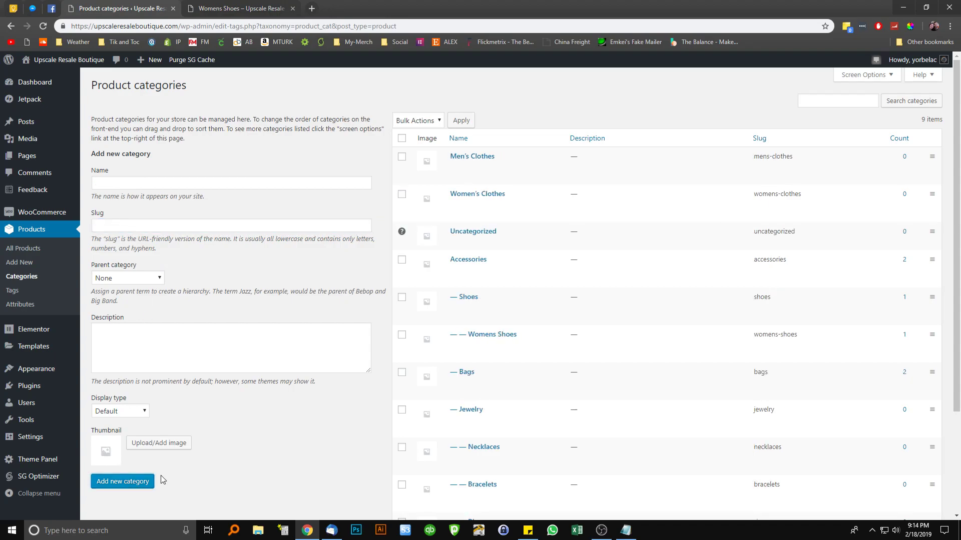
- Set Women's Clothes as the parent of the Womens Shoes category, save it and return to the category list
{"action": "mouse_move", "coordinate": [629, 324]}
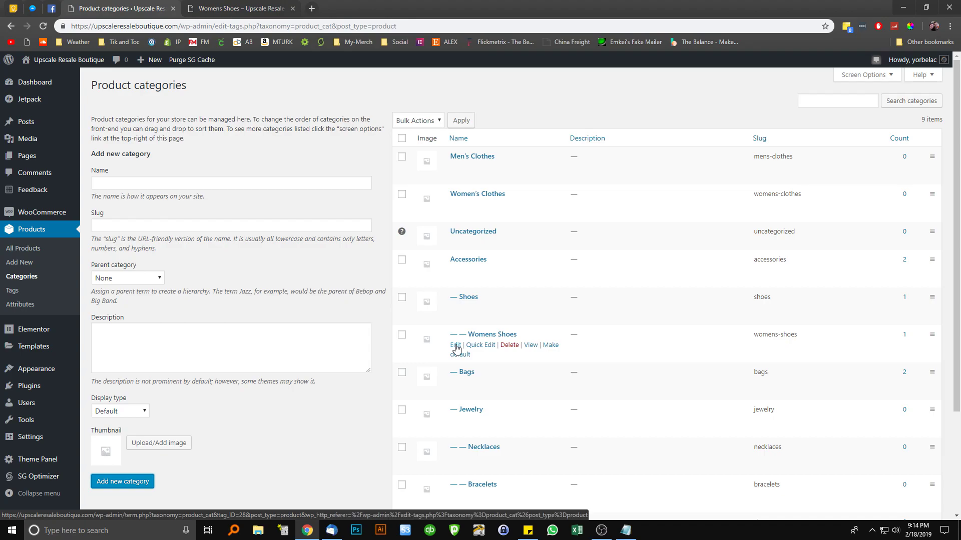
{"action": "left_click", "coordinate": [455, 346]}
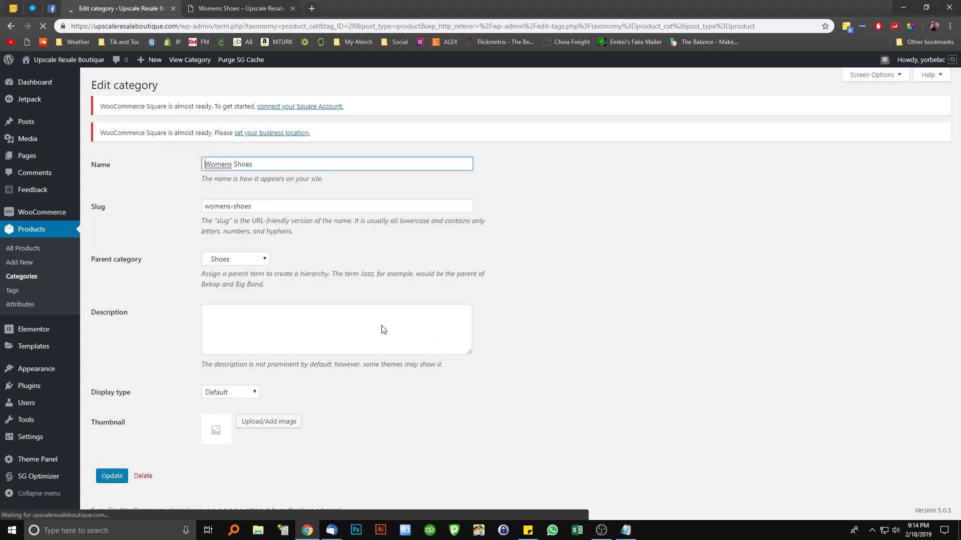
{"action": "left_click", "coordinate": [236, 260]}
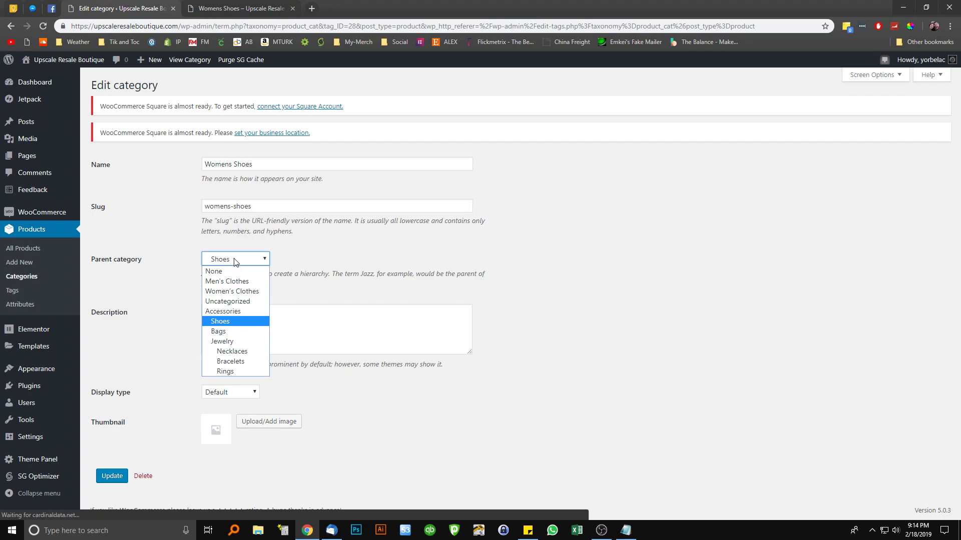
{"action": "left_click", "coordinate": [234, 292]}
{"action": "left_click", "coordinate": [118, 477]}
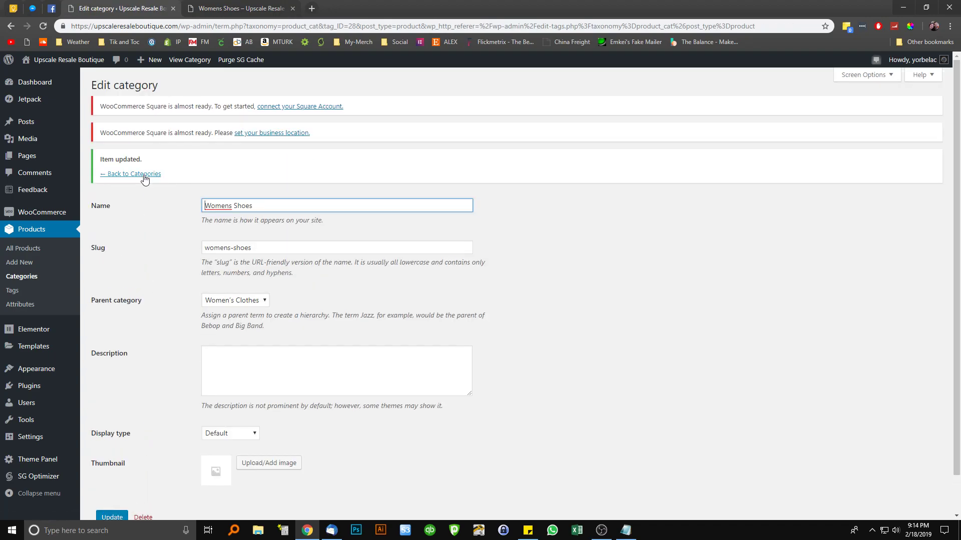
{"action": "left_click_drag", "start_coordinate": [108, 159], "coordinate": [136, 159]}
{"action": "left_click", "coordinate": [135, 175]}
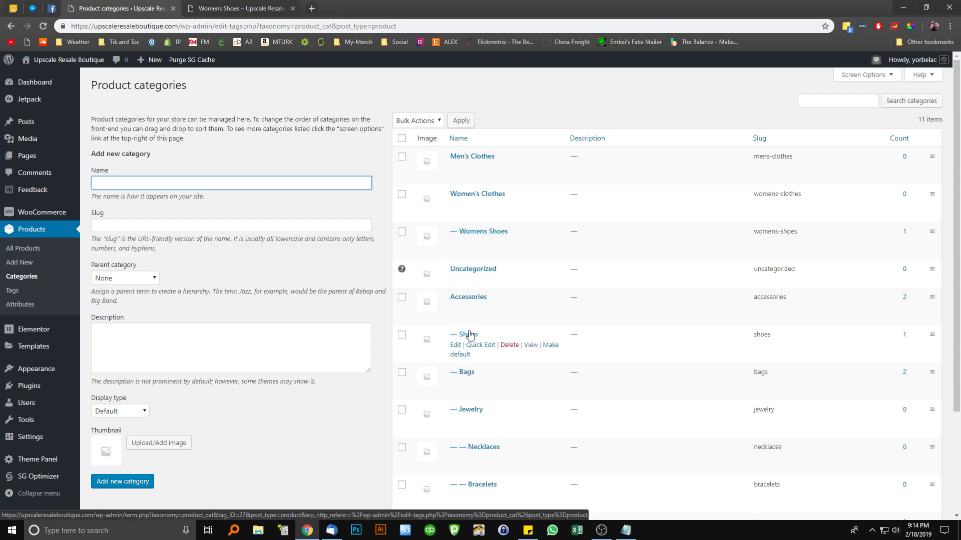
- Delete the Shoes category under Accessories
{"action": "left_click", "coordinate": [510, 345]}
{"action": "left_click", "coordinate": [529, 99]}
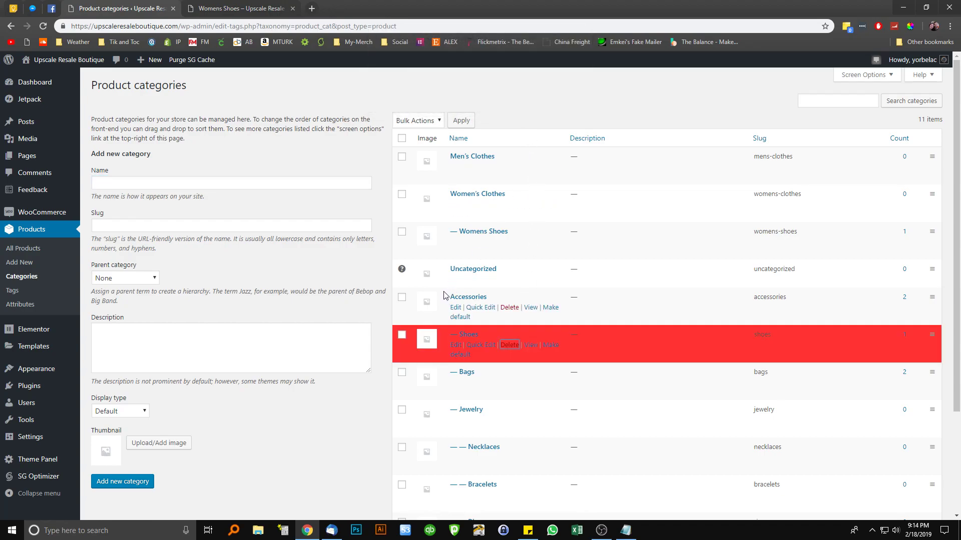
- Add a Men's Shoes category with the slug mens-shoes and Men's Clothes as its parent
{"action": "left_click", "coordinate": [159, 180]}
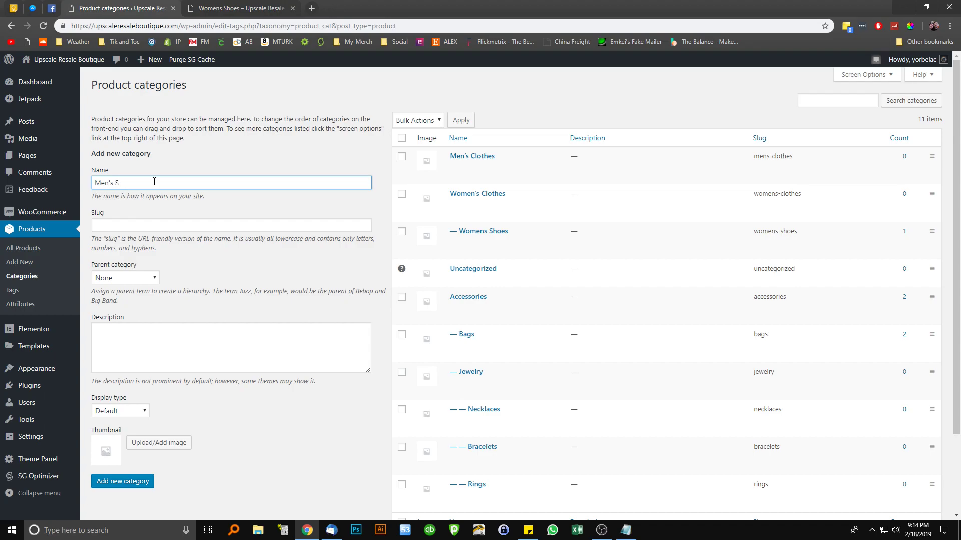
{"action": "left_click", "coordinate": [170, 226]}
{"action": "type", "text": "mens-shoes"}
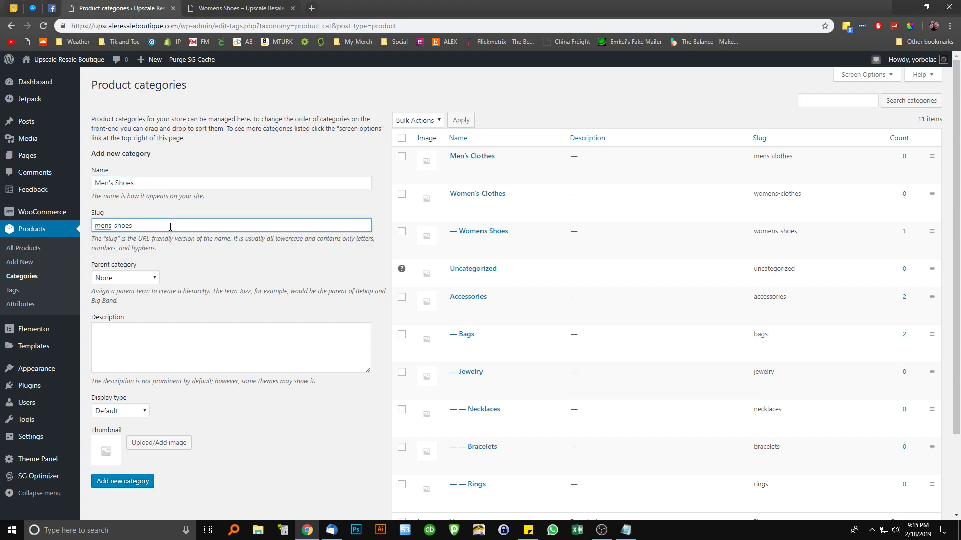
{"action": "left_click", "coordinate": [130, 281]}
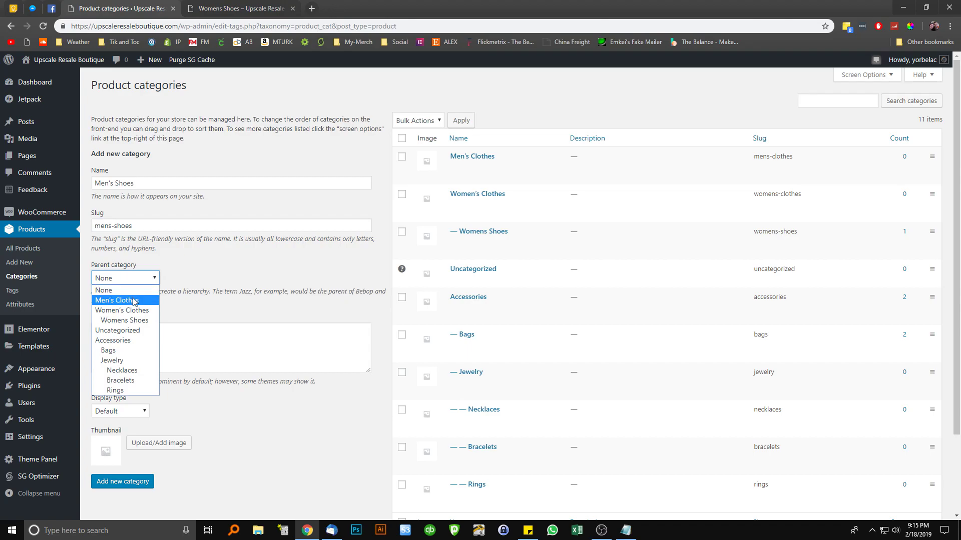
{"action": "left_click", "coordinate": [134, 300]}
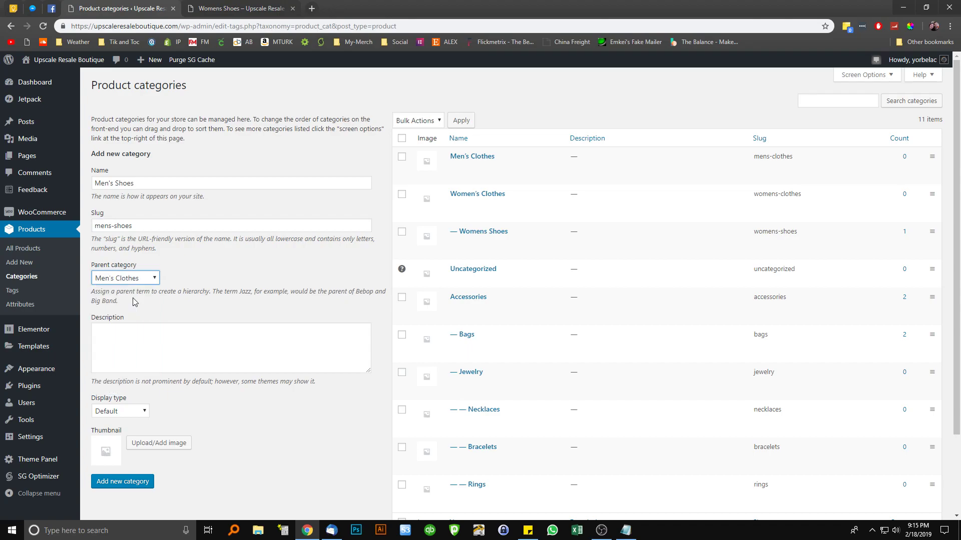
{"action": "left_click", "coordinate": [148, 478]}
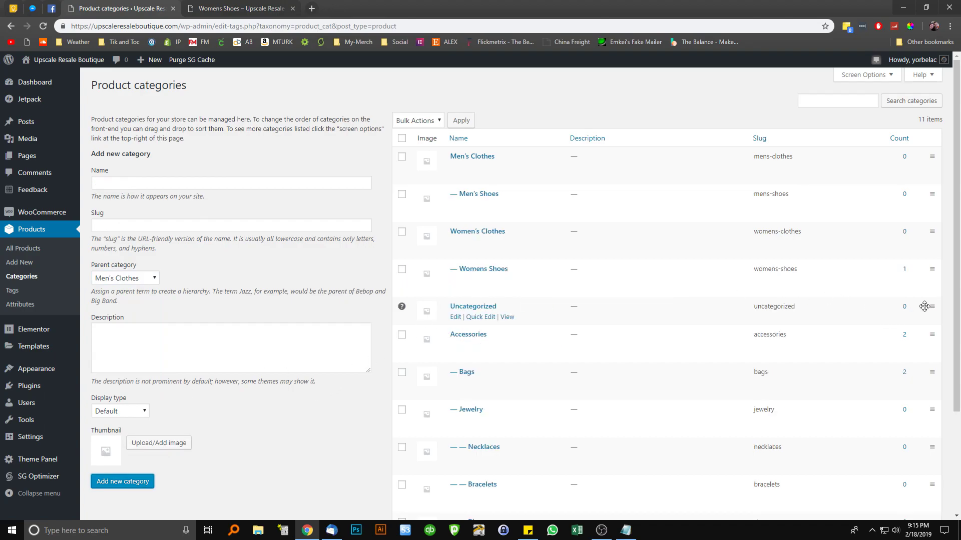
- Move the Uncategorized category to the top of the category list and review the resulting order
{"action": "left_click_drag", "start_coordinate": [930, 307], "coordinate": [930, 153]}
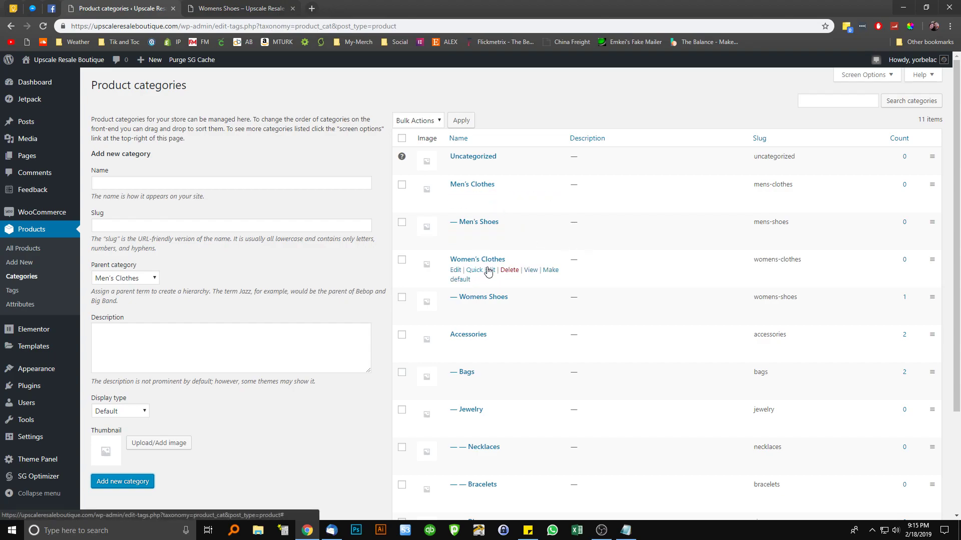
{"action": "scroll", "coordinate": [498, 358], "scroll_direction": "down", "scroll_amount": 1}
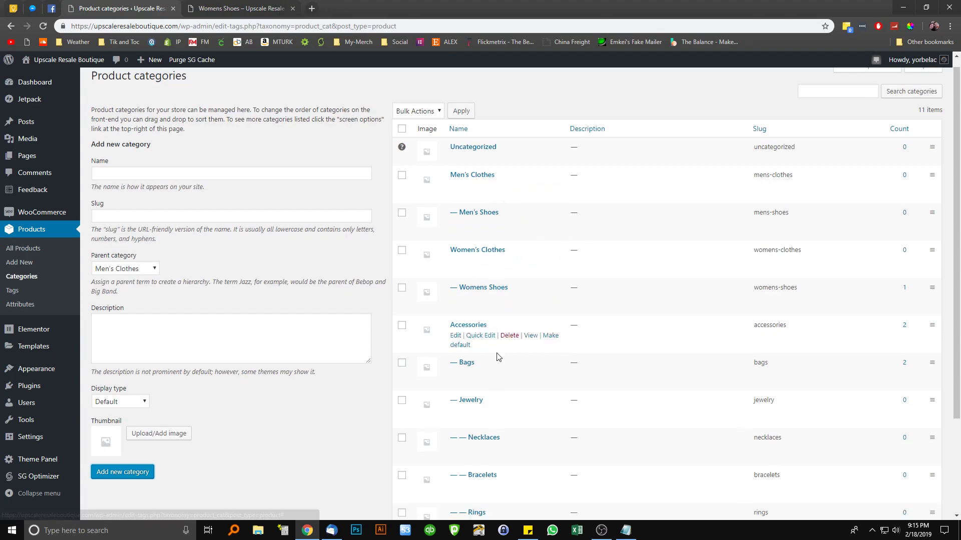
{"action": "scroll", "coordinate": [498, 357], "scroll_direction": "down", "scroll_amount": 2}
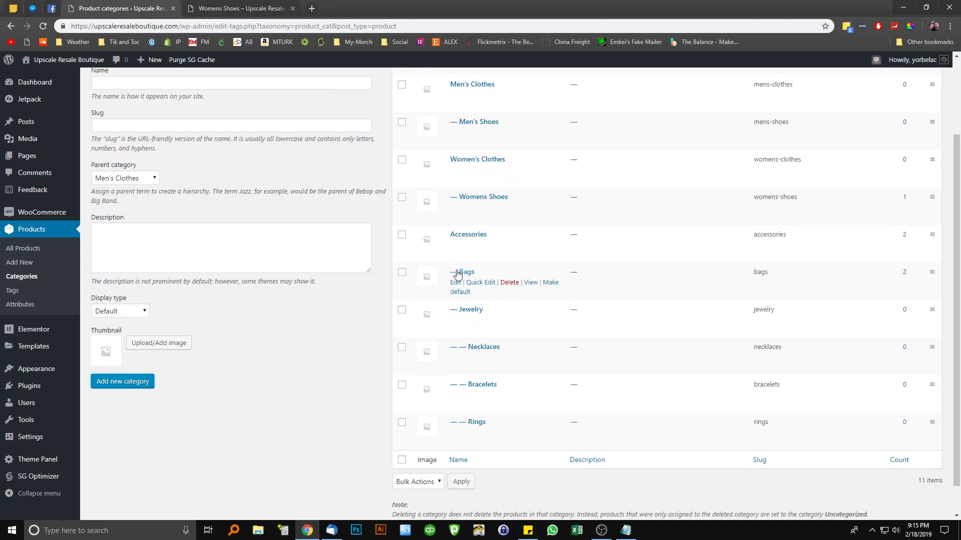
{"action": "scroll", "coordinate": [457, 273], "scroll_direction": "up", "scroll_amount": 2}
- Reload the storefront's Womens Shoes page to check the category hierarchy, and open the page in the site customizer
{"action": "left_click", "coordinate": [240, 9]}
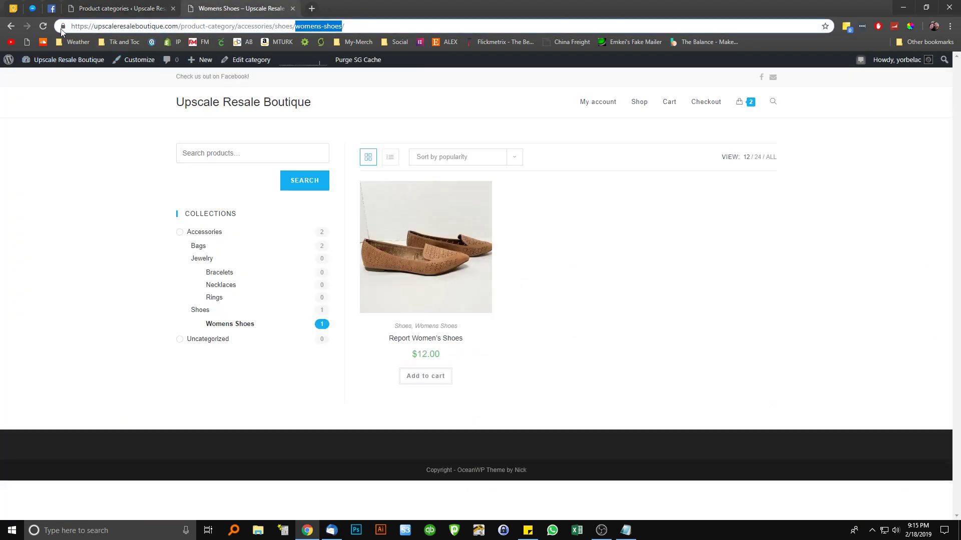
{"action": "left_click", "coordinate": [43, 28]}
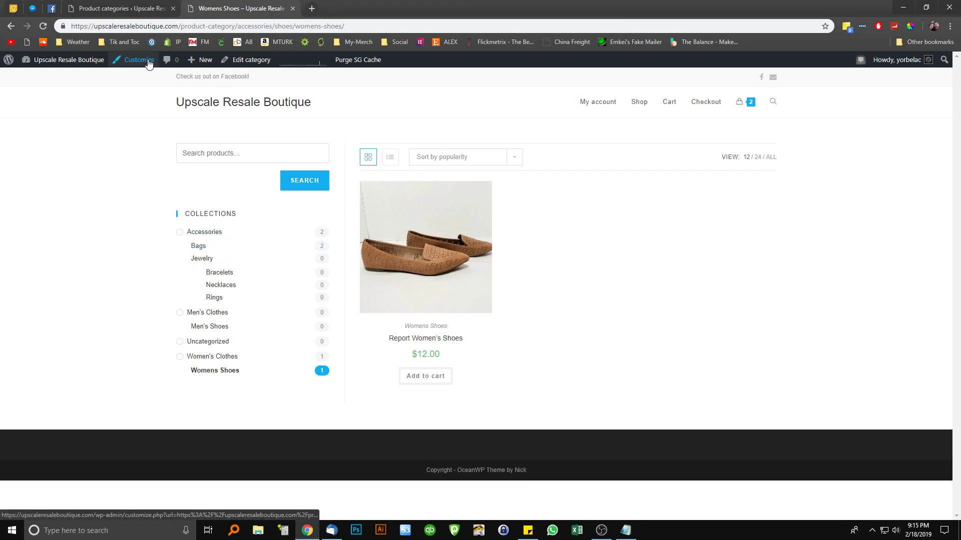
{"action": "left_click", "coordinate": [132, 60]}
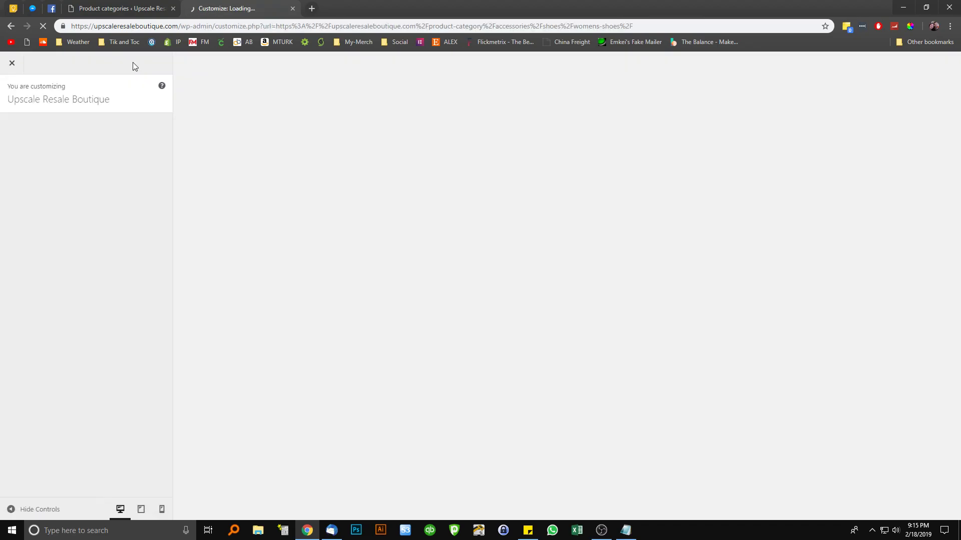
{"action": "left_click", "coordinate": [128, 9]}
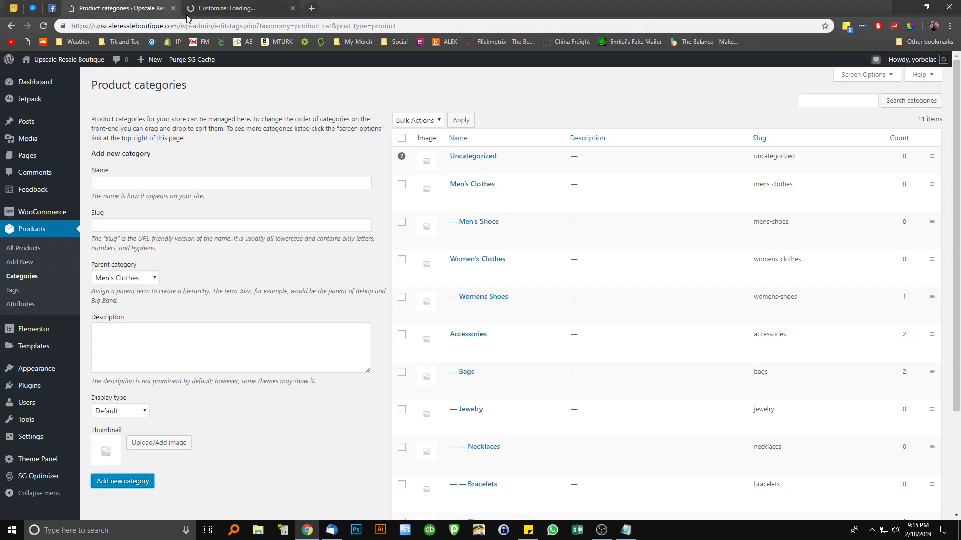
{"action": "left_click", "coordinate": [230, 11]}
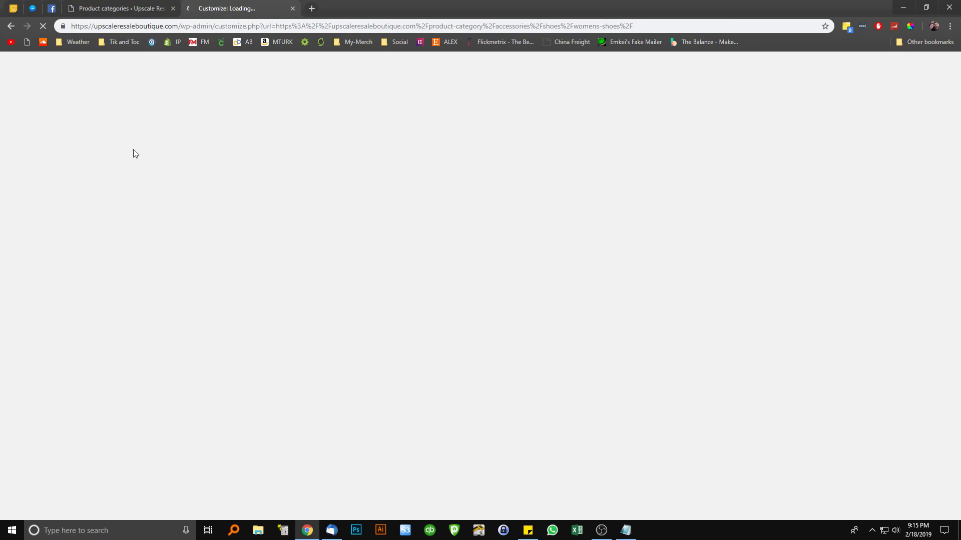
- Return to the store administration and open the list of all products
{"action": "left_click", "coordinate": [118, 8]}
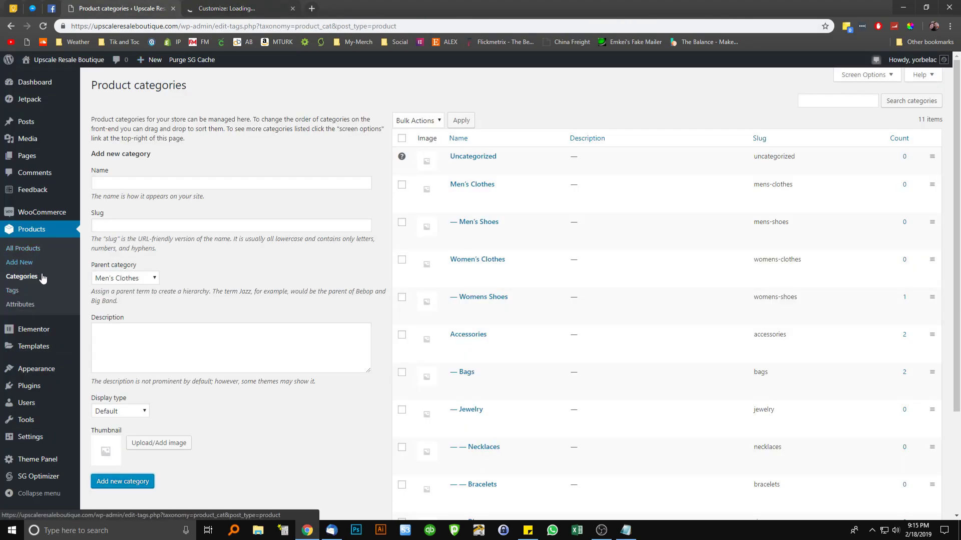
{"action": "left_click", "coordinate": [36, 248]}
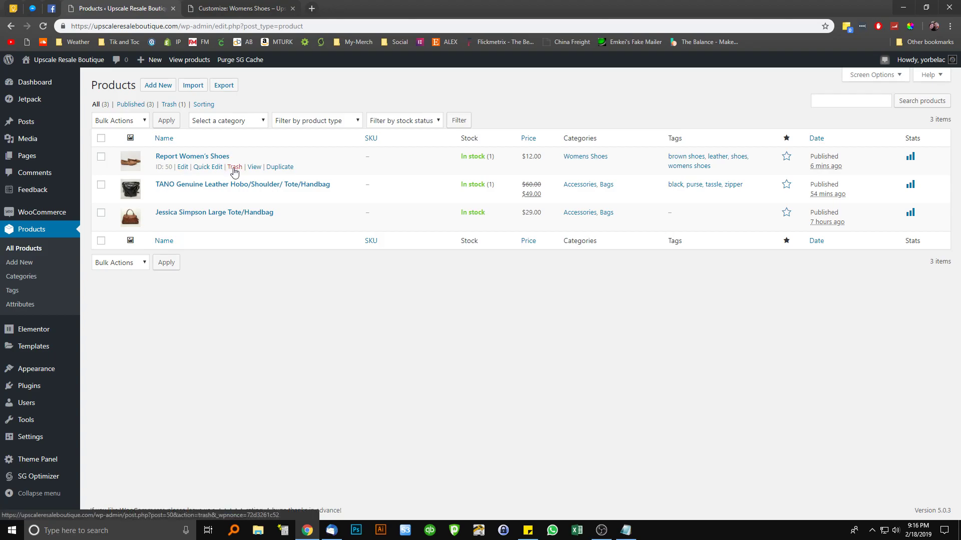
{"action": "left_click", "coordinate": [101, 157]}
{"action": "left_click", "coordinate": [101, 185]}
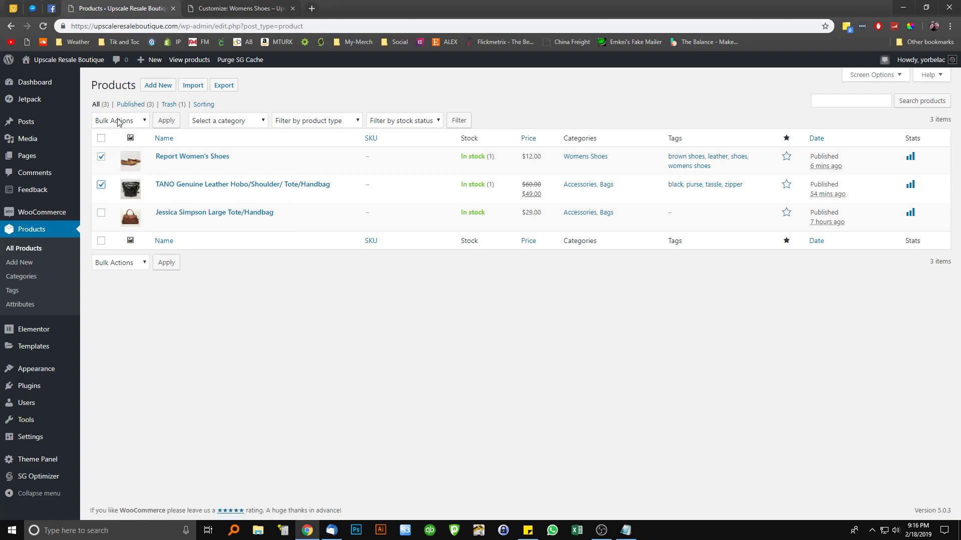
{"action": "left_click", "coordinate": [118, 121]}
{"action": "left_click", "coordinate": [101, 185]}
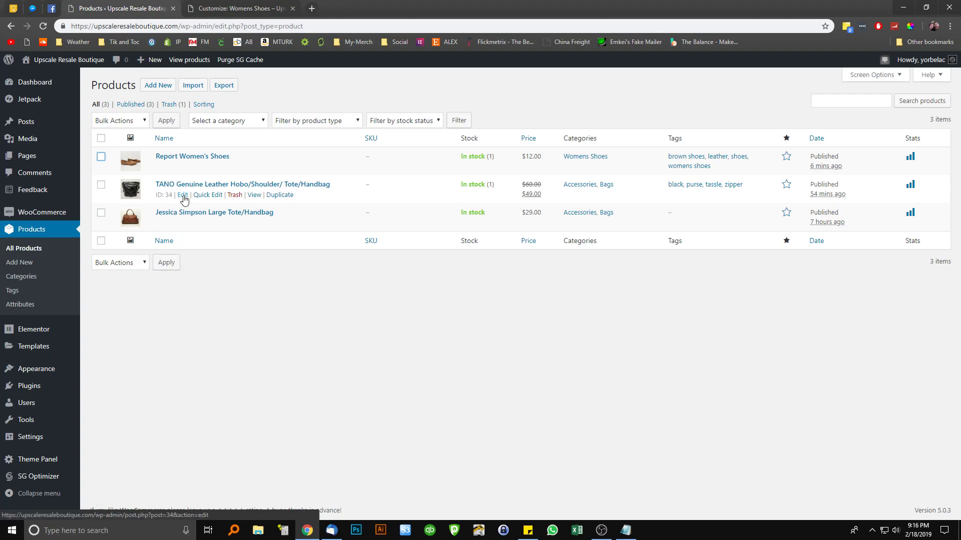
- Review the TANO handbag's description, images and product data on its full edit page, and return to the product list
{"action": "left_click", "coordinate": [184, 197]}
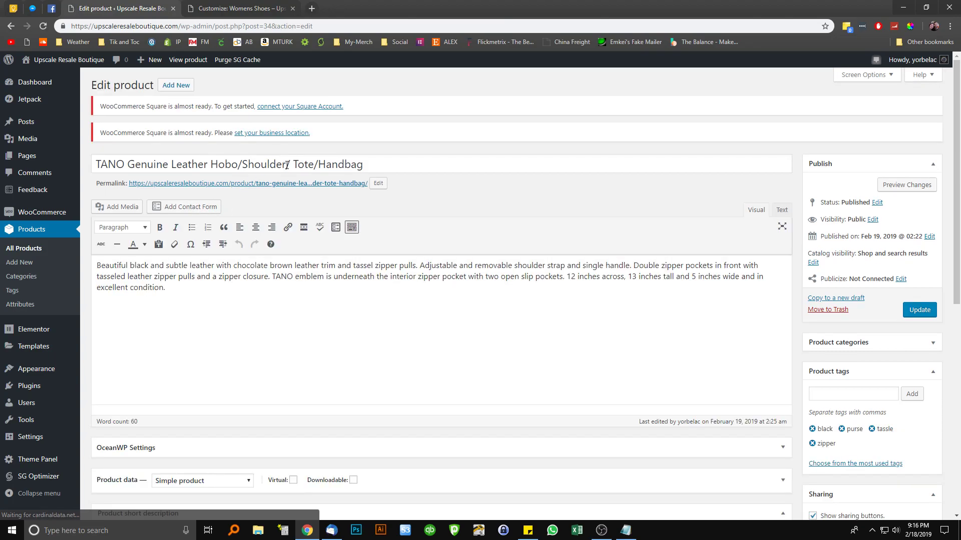
{"action": "scroll", "coordinate": [430, 259], "scroll_direction": "down", "scroll_amount": 7}
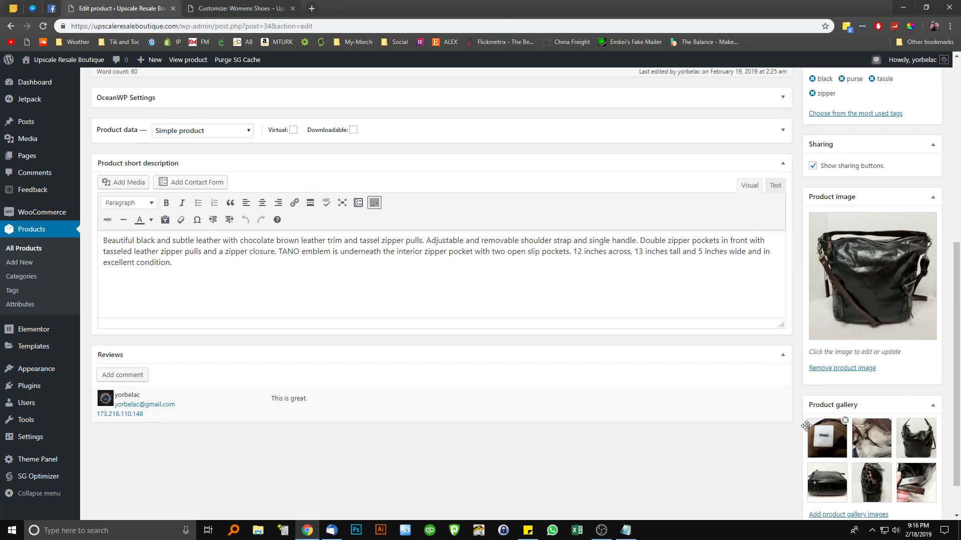
{"action": "scroll", "coordinate": [300, 356], "scroll_direction": "up", "scroll_amount": 2}
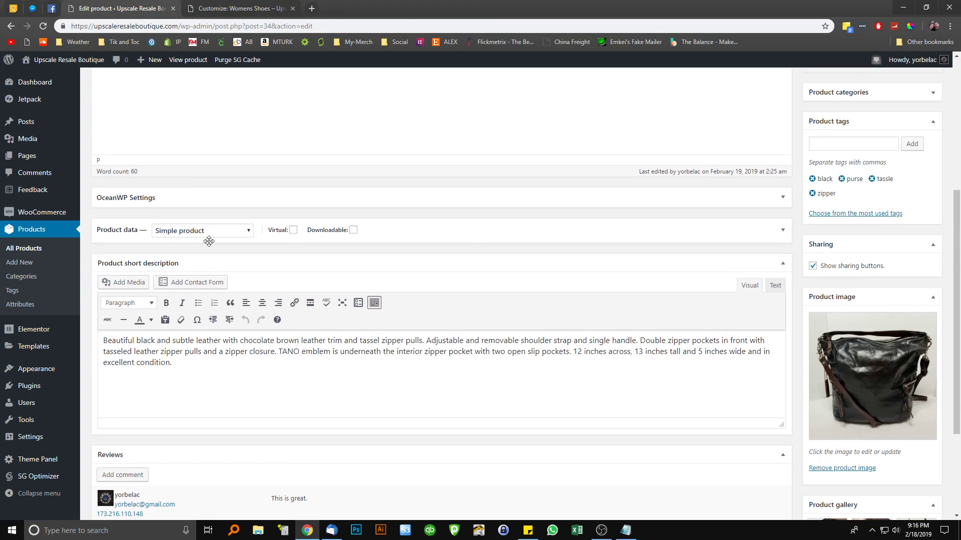
{"action": "left_click", "coordinate": [414, 229]}
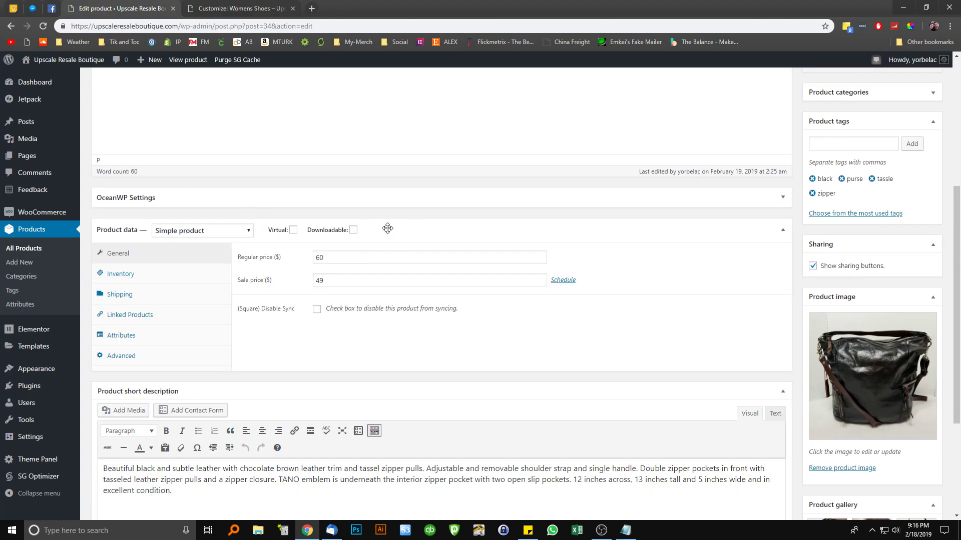
{"action": "left_click", "coordinate": [397, 230]}
{"action": "scroll", "coordinate": [425, 258], "scroll_direction": "up", "scroll_amount": 5}
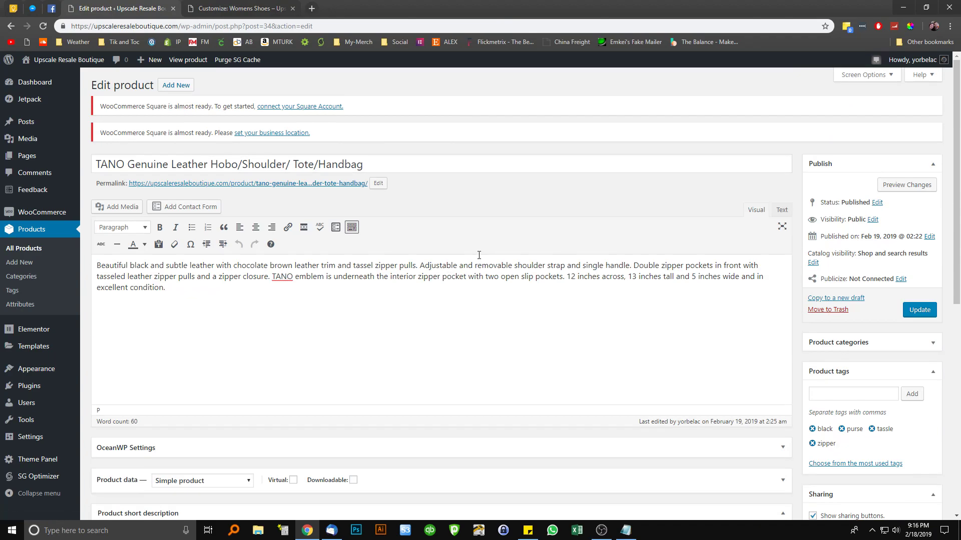
{"action": "left_click", "coordinate": [30, 248]}
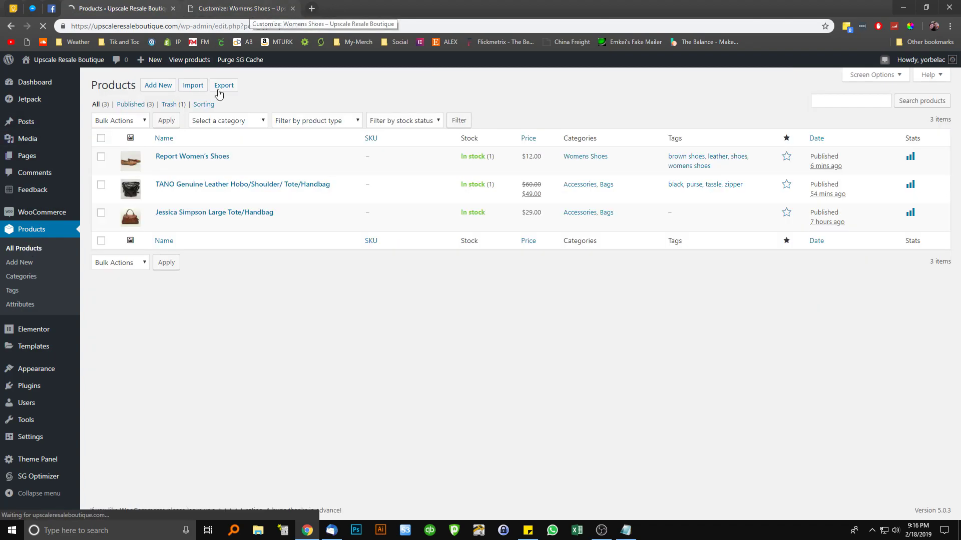
- Examine the TANO handbag's title, slug and stock quantity in its quick edit form
{"action": "left_click", "coordinate": [211, 194]}
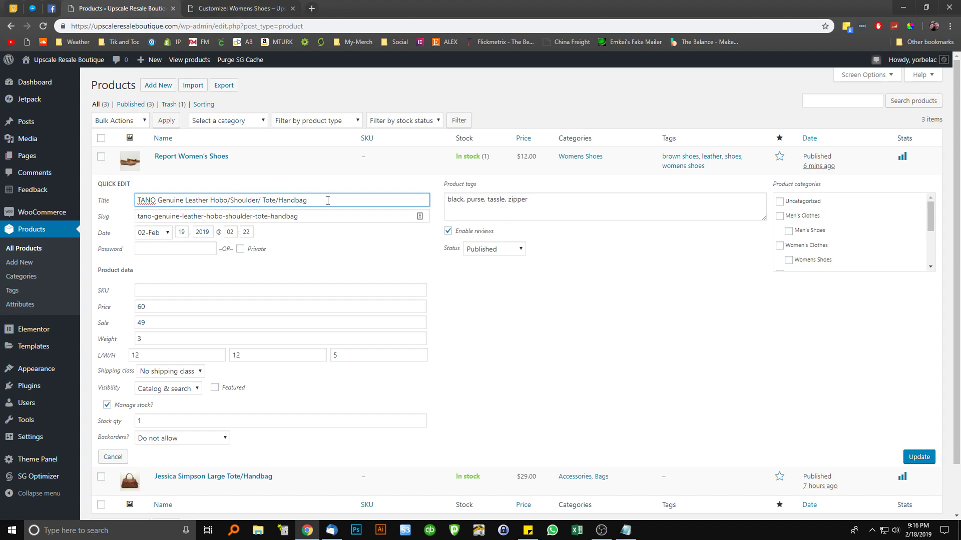
{"action": "left_click_drag", "start_coordinate": [324, 218], "coordinate": [185, 217]}
{"action": "left_click", "coordinate": [190, 217]}
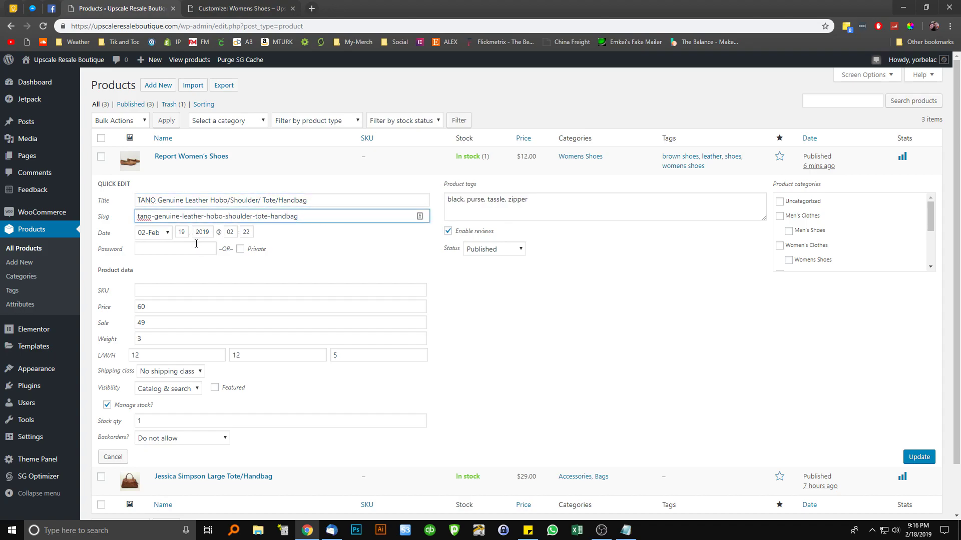
{"action": "double_click", "coordinate": [143, 421]}
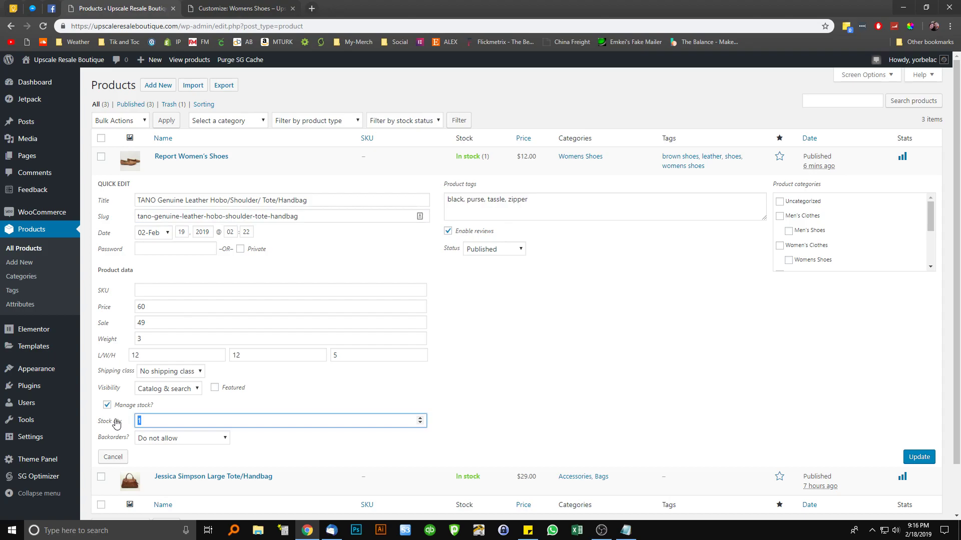
- Review the Report Women's Shoes details in quick edit and save the product from that form
{"action": "left_click", "coordinate": [201, 167]}
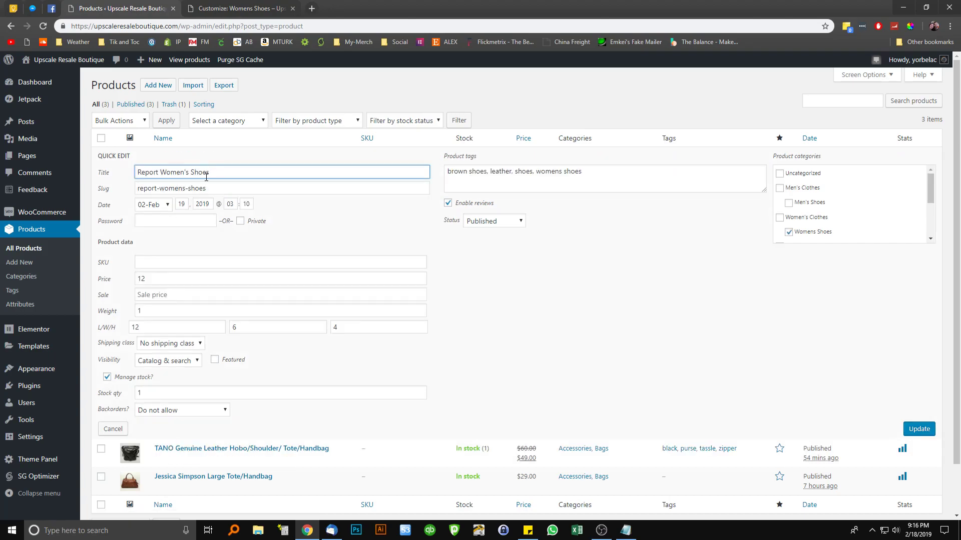
{"action": "left_click", "coordinate": [27, 249]}
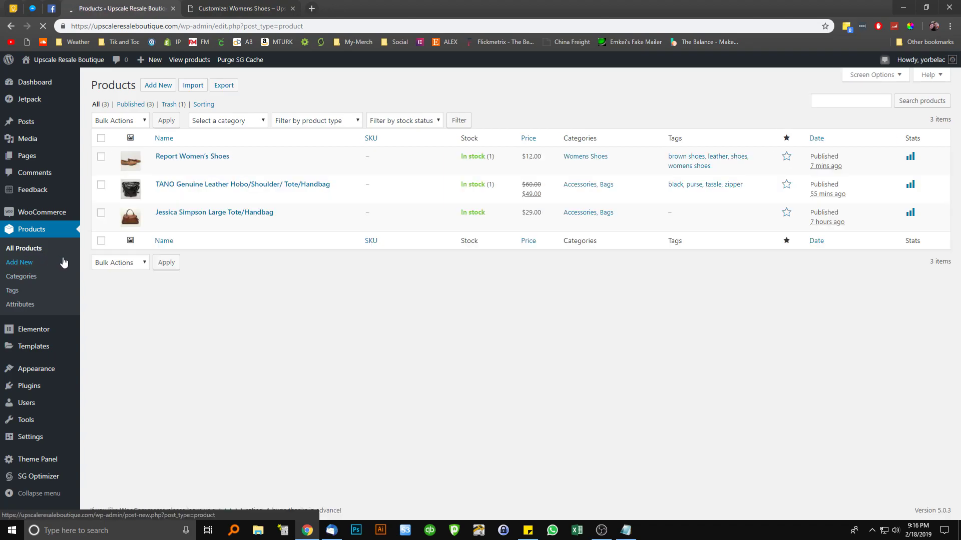
{"action": "left_click", "coordinate": [208, 168]}
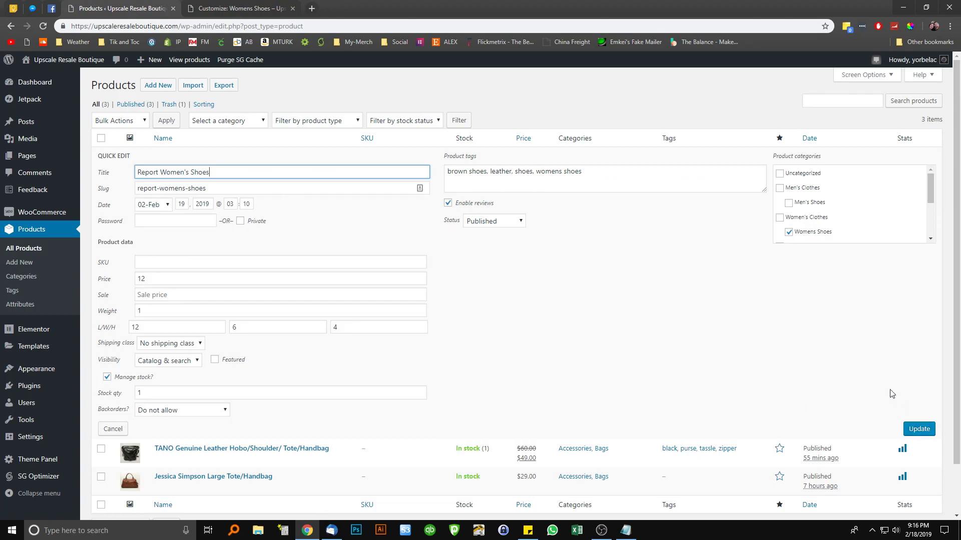
{"action": "left_click", "coordinate": [919, 429]}
- Find and open the Collections product categories widget in the WooCommerce Sidebar settings of the site customizer
{"action": "left_click", "coordinate": [217, 15]}
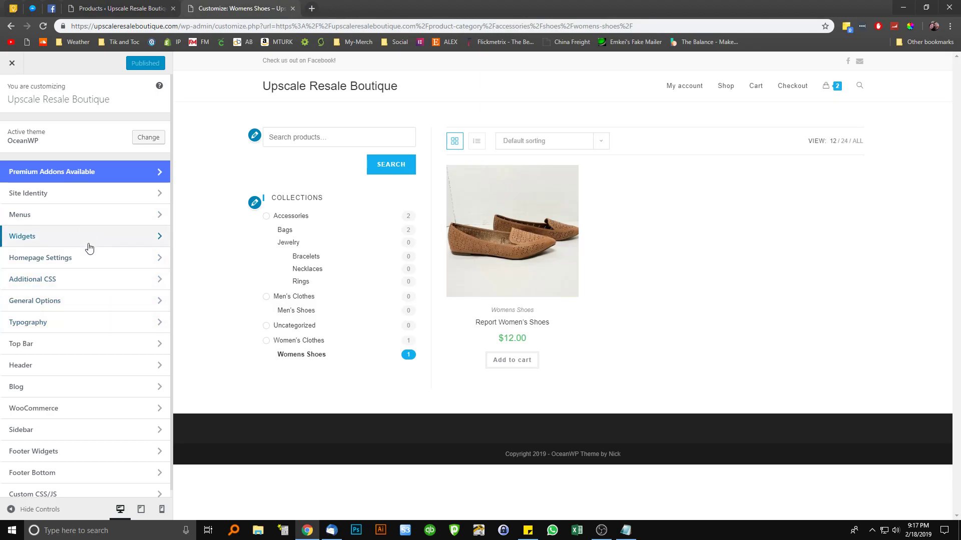
{"action": "left_click", "coordinate": [47, 433]}
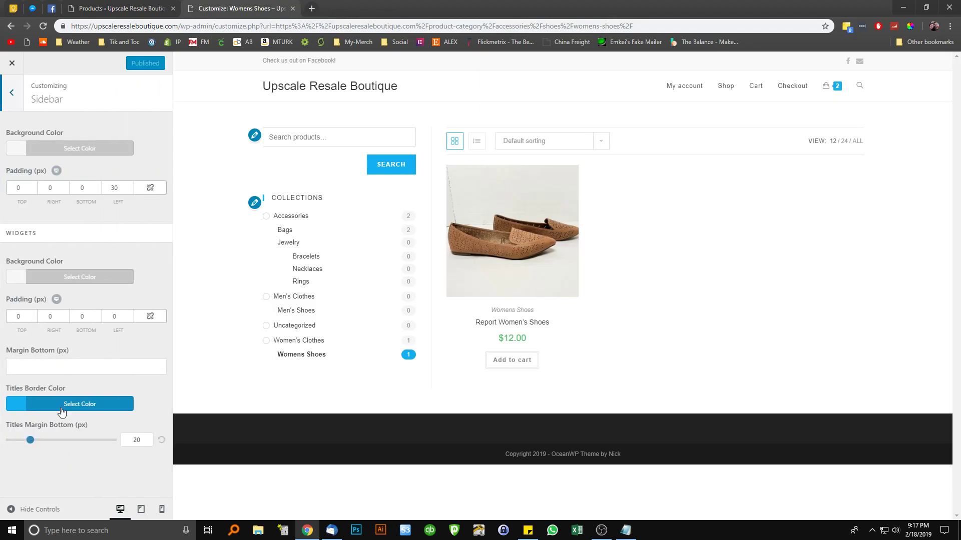
{"action": "left_click", "coordinate": [12, 94]}
{"action": "left_click", "coordinate": [60, 410]}
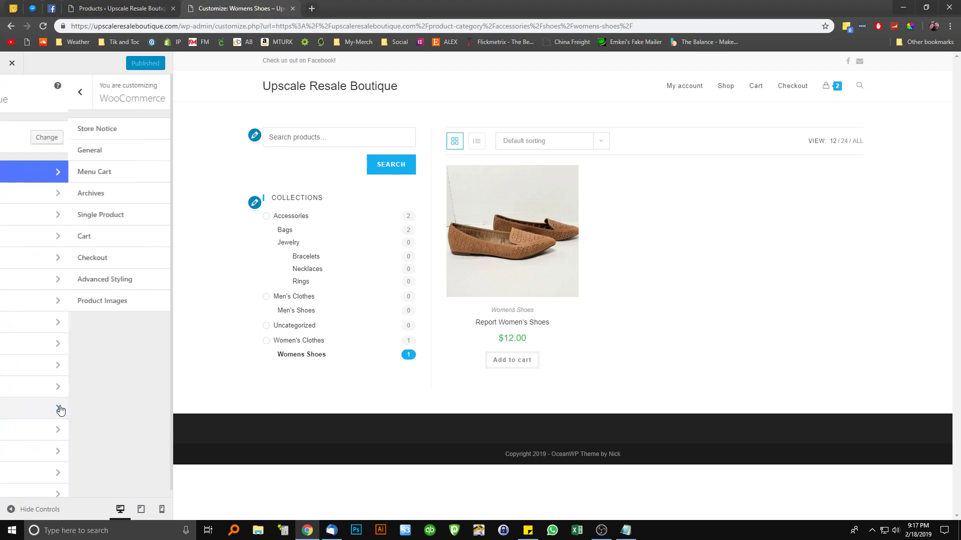
{"action": "left_click", "coordinate": [11, 94]}
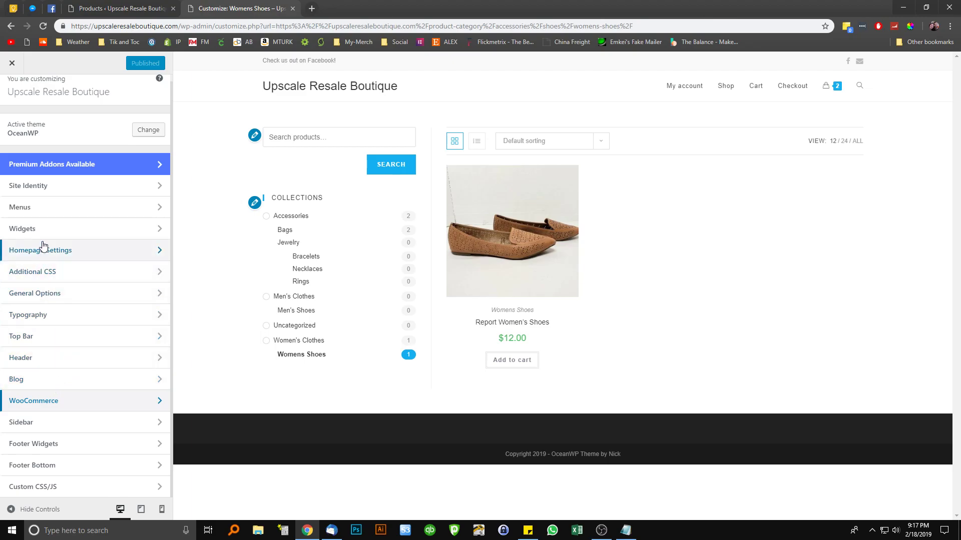
{"action": "left_click", "coordinate": [39, 224]}
{"action": "left_click", "coordinate": [125, 284]}
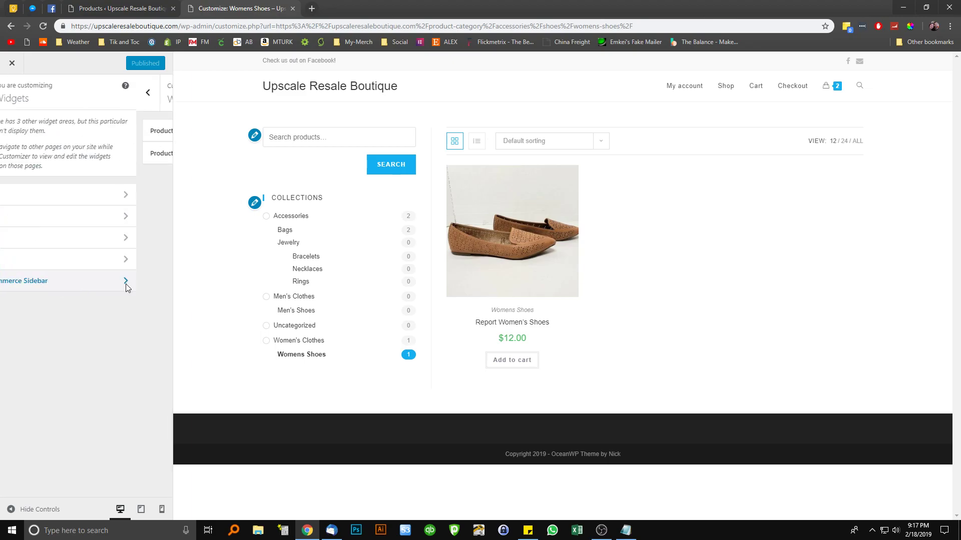
{"action": "left_click", "coordinate": [150, 159]}
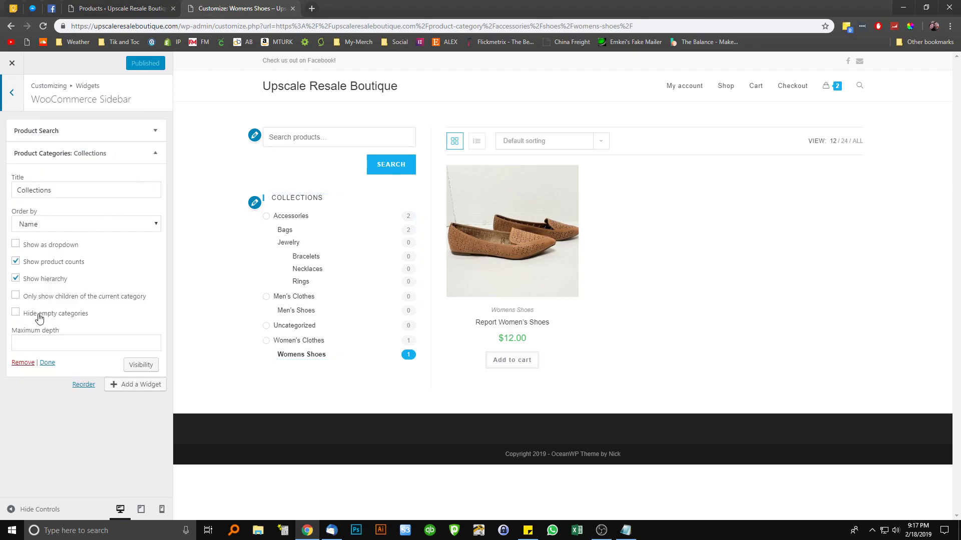
- Sort the Collections widget by Category order, hide empty categories, publish the changes and close the customizer
{"action": "left_click", "coordinate": [43, 230]}
{"action": "left_click", "coordinate": [45, 236]}
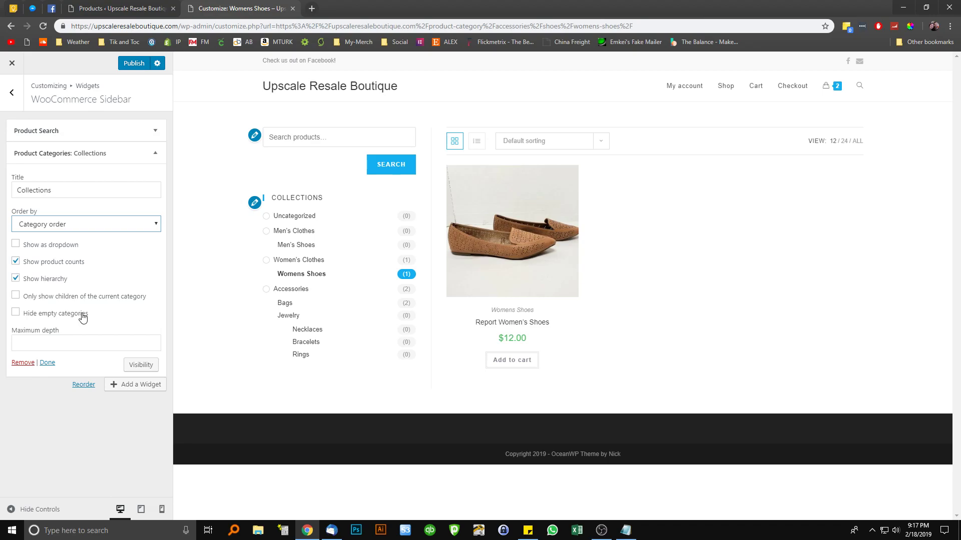
{"action": "left_click", "coordinate": [16, 313]}
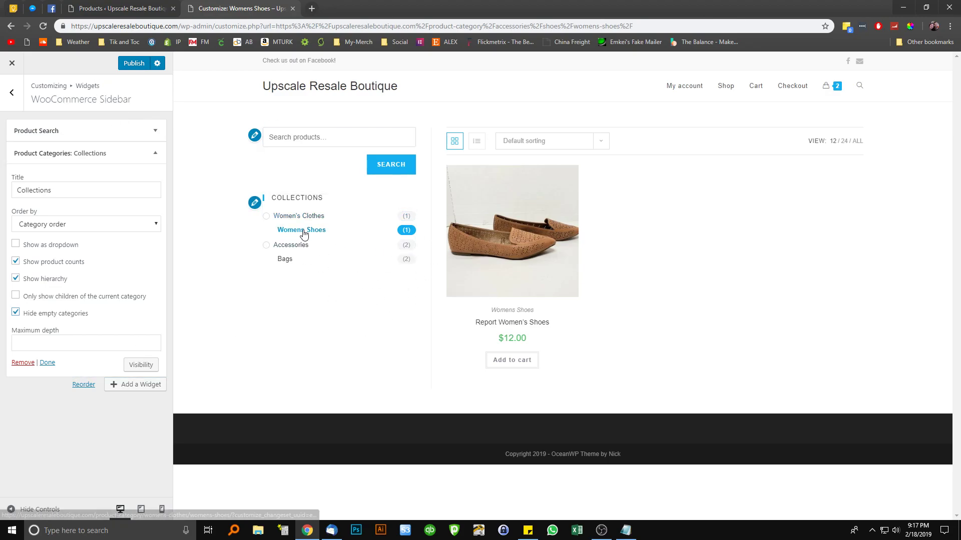
{"action": "left_click", "coordinate": [131, 64]}
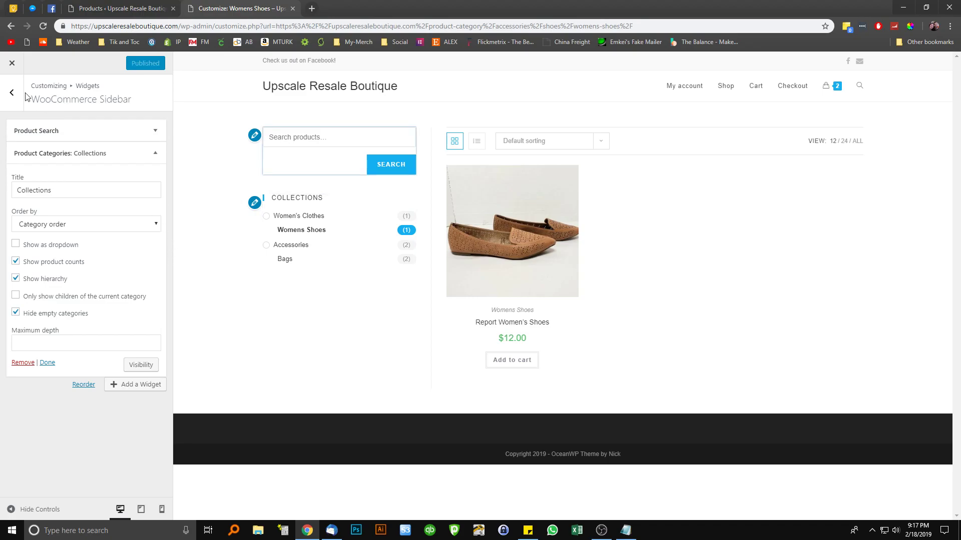
{"action": "left_click", "coordinate": [12, 63]}
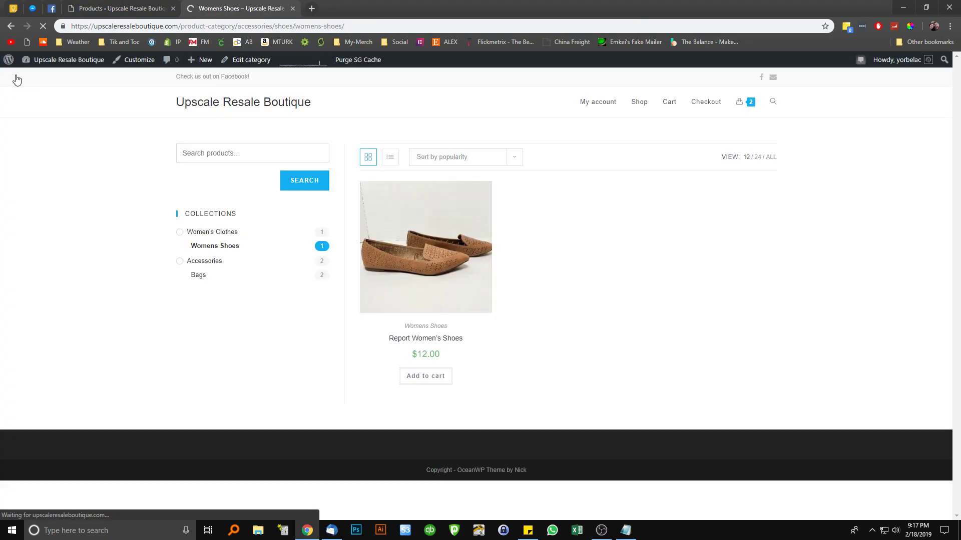
- Open the Report Women's Shoes product page on the storefront and copy its web address
{"action": "key", "text": "ctrl+shift+Tab"}
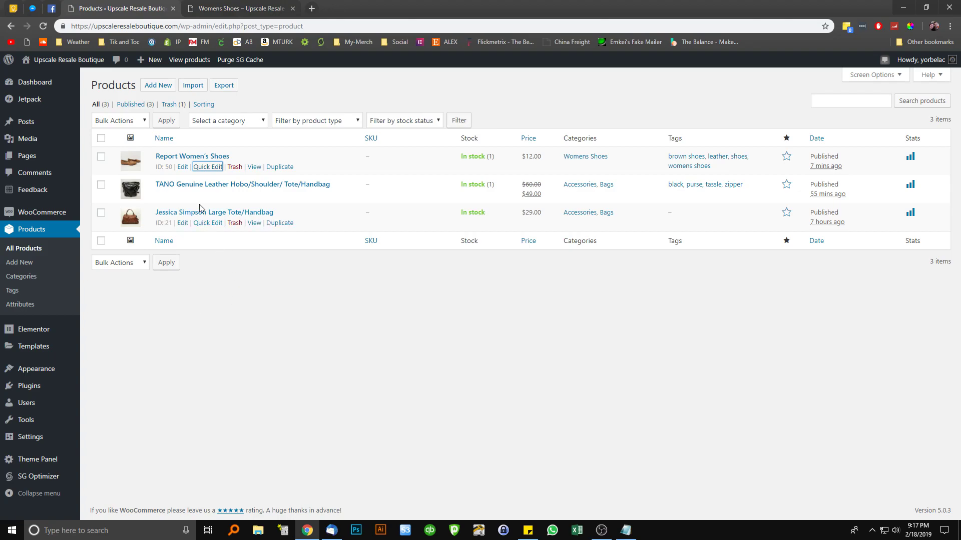
{"action": "left_click", "coordinate": [219, 14]}
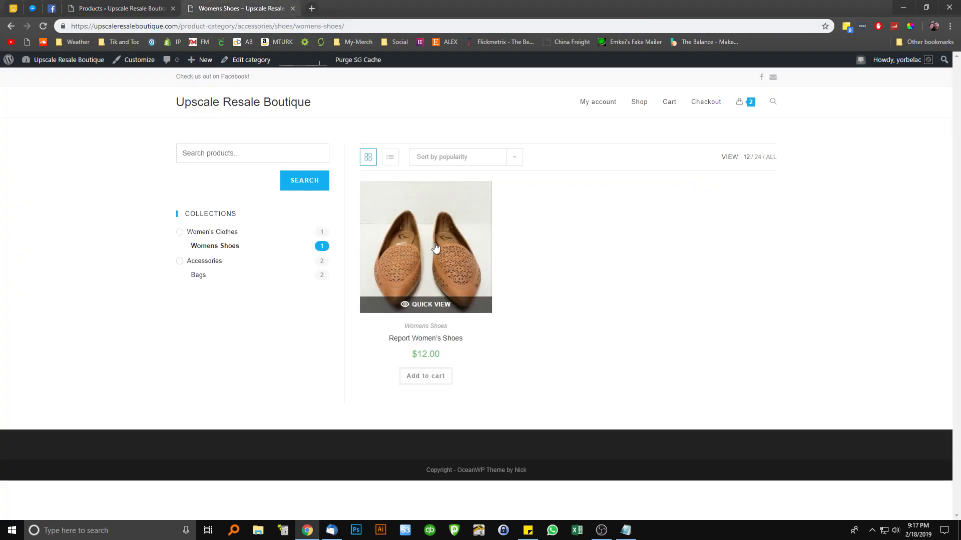
{"action": "left_click", "coordinate": [434, 245]}
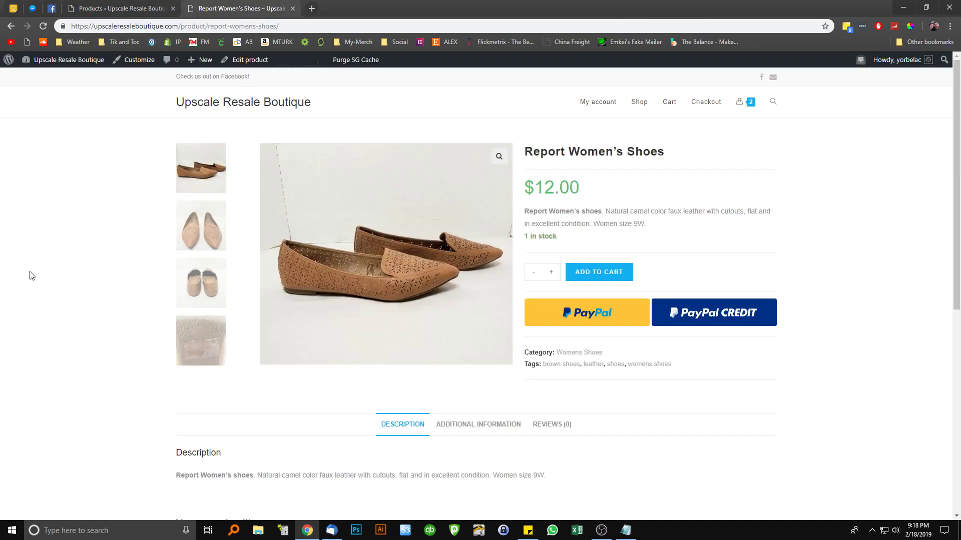
{"action": "left_click", "coordinate": [157, 27]}
{"action": "right_click", "coordinate": [157, 29]}
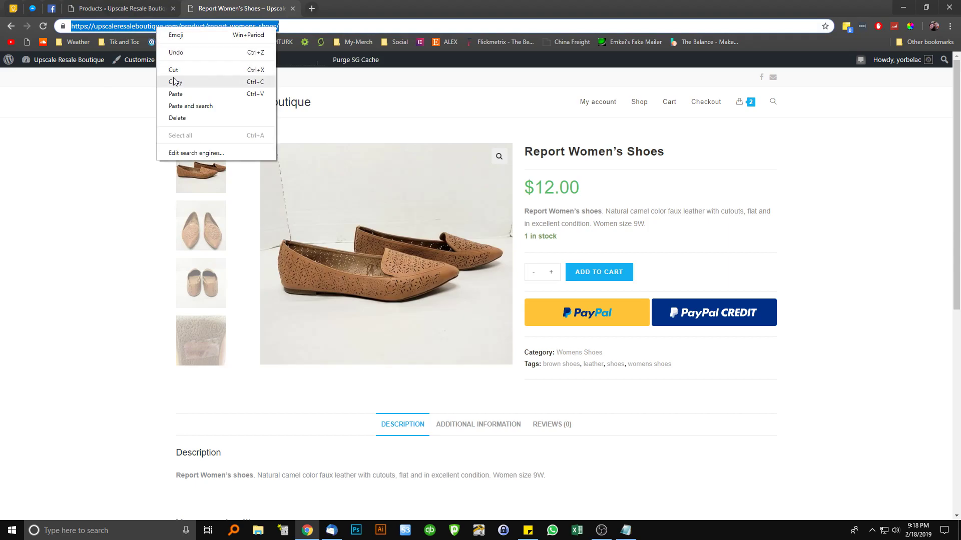
{"action": "left_click", "coordinate": [181, 79]}
- Switch to Facebook, start a news feed post with the copied product link, and delete the link text to leave only the preview
{"action": "type", "text": "face"}
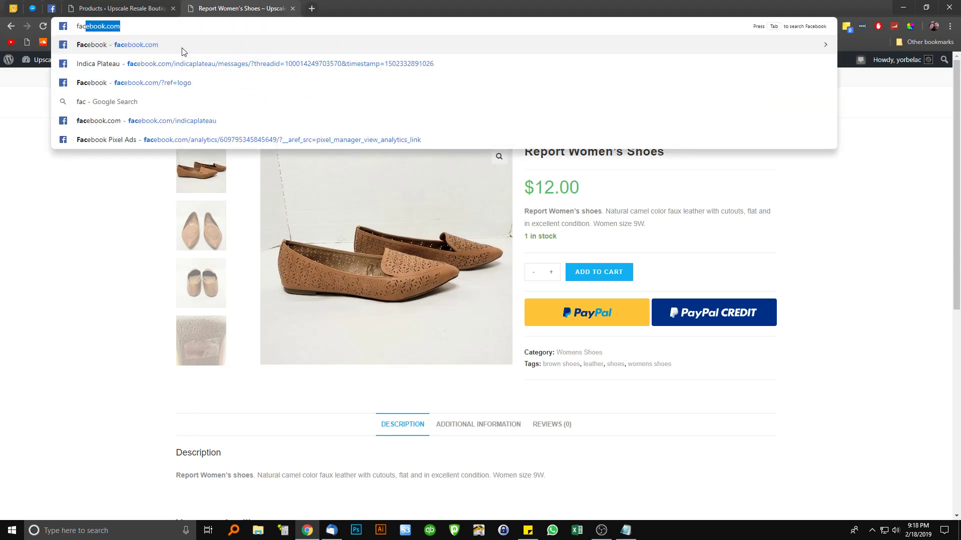
{"action": "left_click", "coordinate": [60, 14]}
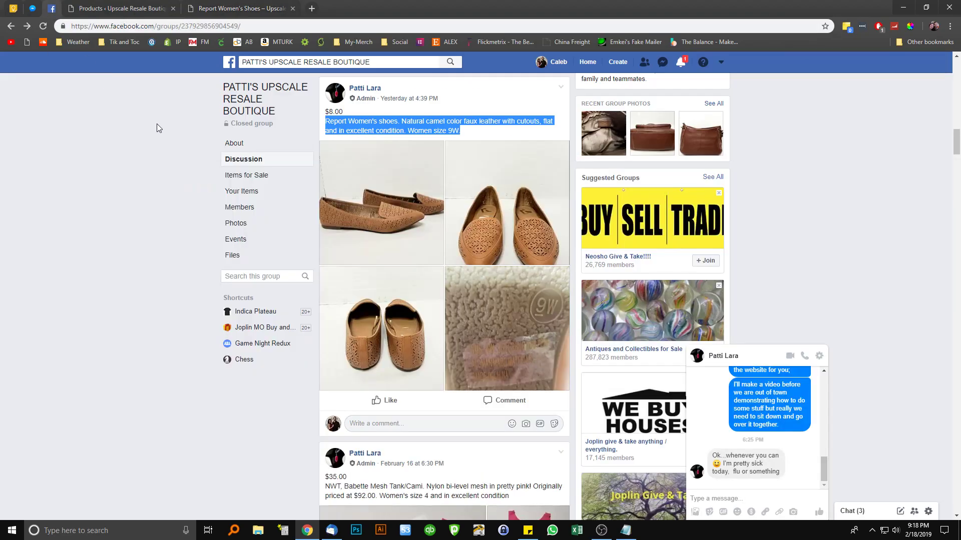
{"action": "left_click", "coordinate": [230, 63]}
{"action": "left_click", "coordinate": [400, 112]}
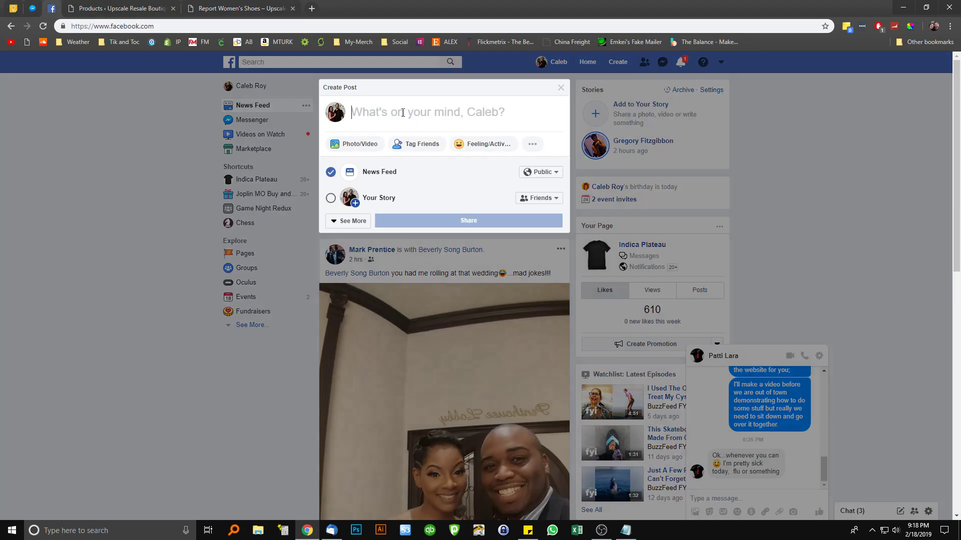
{"action": "key", "text": "ctrl+v"}
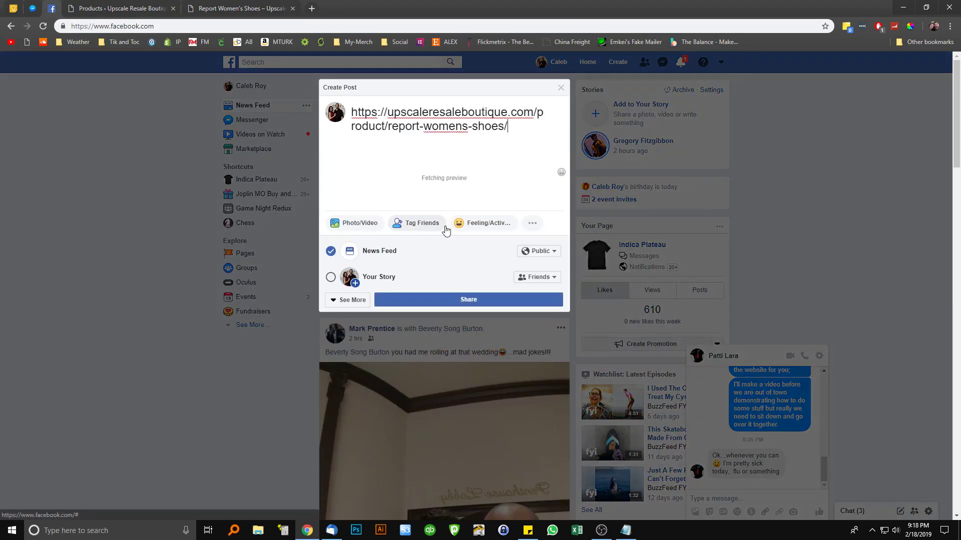
{"action": "key", "text": "ctrl+a"}
{"action": "key", "text": "BackSpace"}
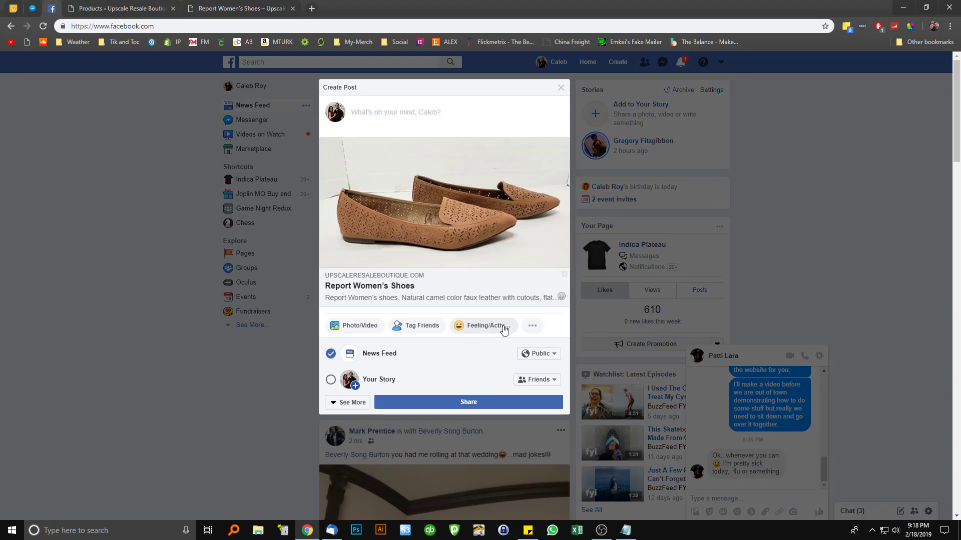
- Restrict the post's audience to Only me and share it
{"action": "left_click", "coordinate": [538, 353]}
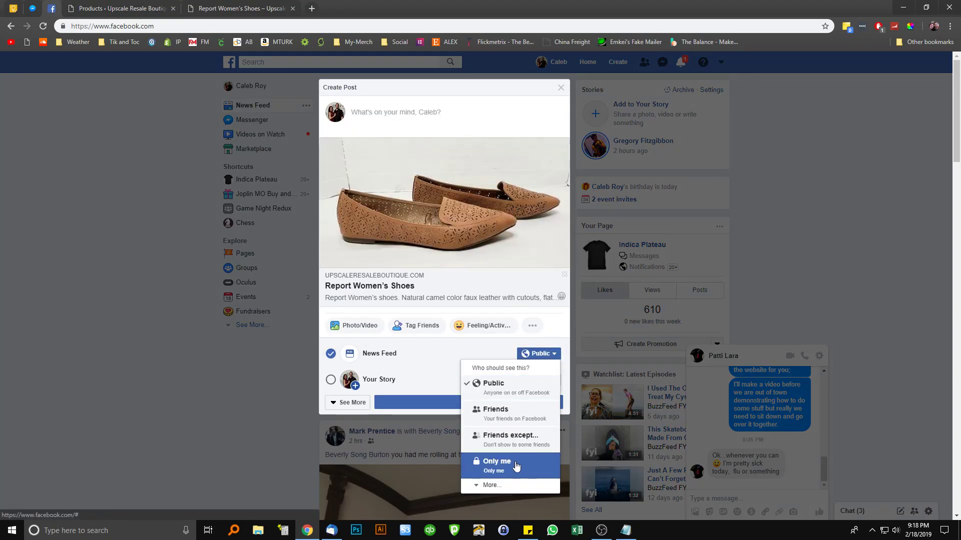
{"action": "left_click", "coordinate": [517, 465]}
{"action": "left_click", "coordinate": [404, 402]}
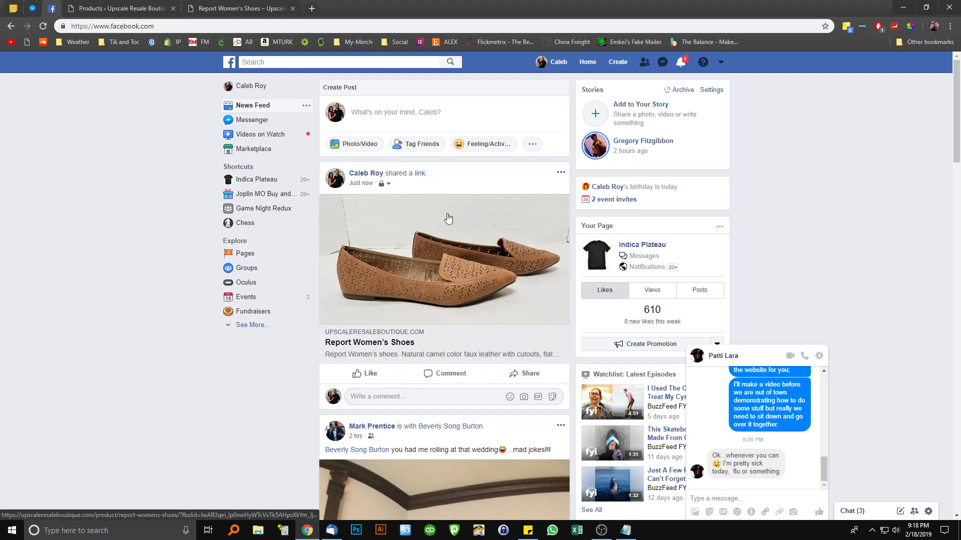
- Open the Report Women's Shoes product page from the shared Facebook post and start buying the shoes with PayPal
{"action": "left_click", "coordinate": [438, 276]}
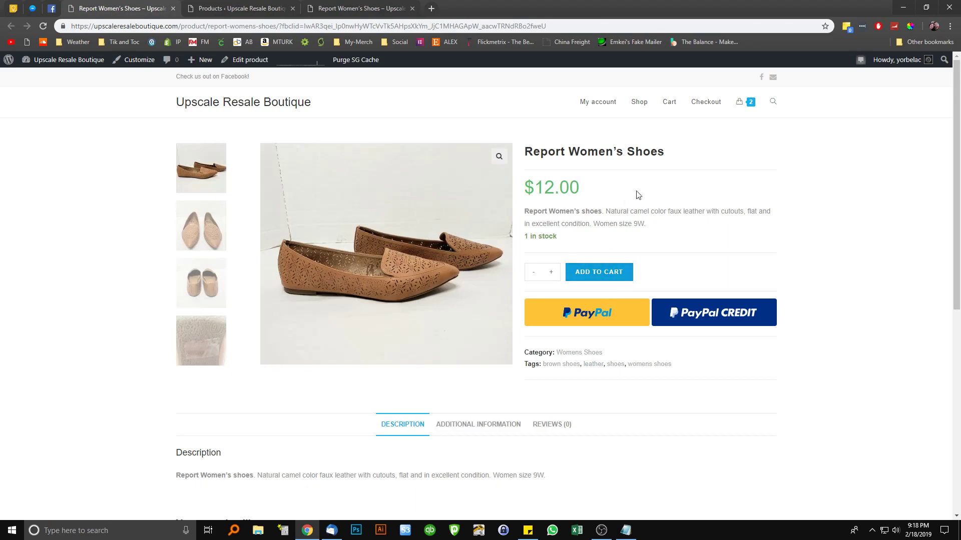
{"action": "mouse_move", "coordinate": [749, 102]}
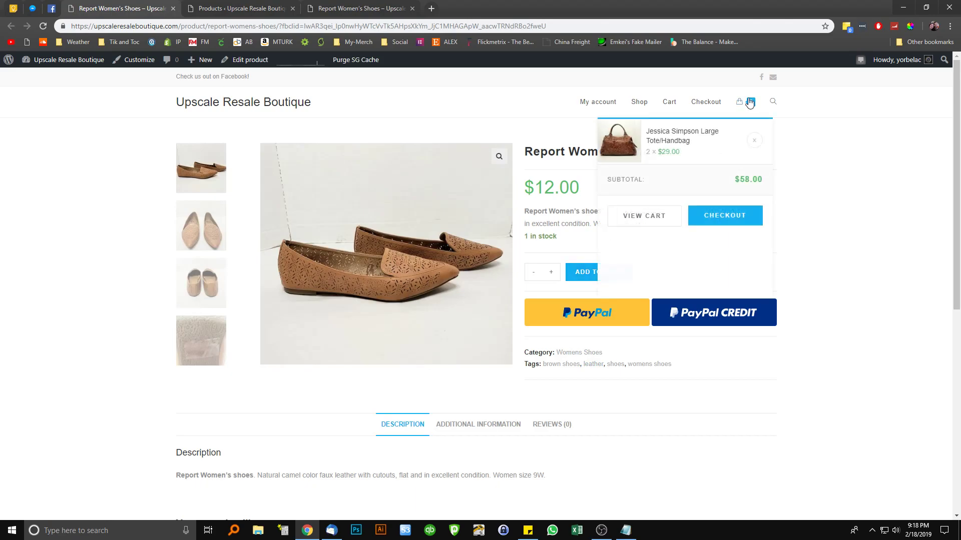
{"action": "left_click", "coordinate": [579, 314]}
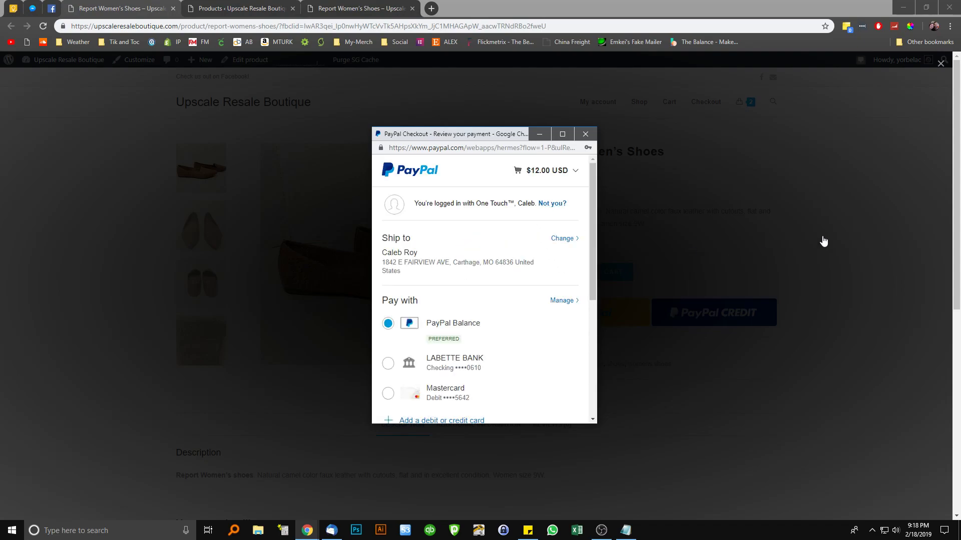
- Review the payment methods in the PayPal checkout, keep PayPal Balance selected and continue to the store's order review page
{"action": "scroll", "coordinate": [499, 242], "scroll_direction": "down", "scroll_amount": 5}
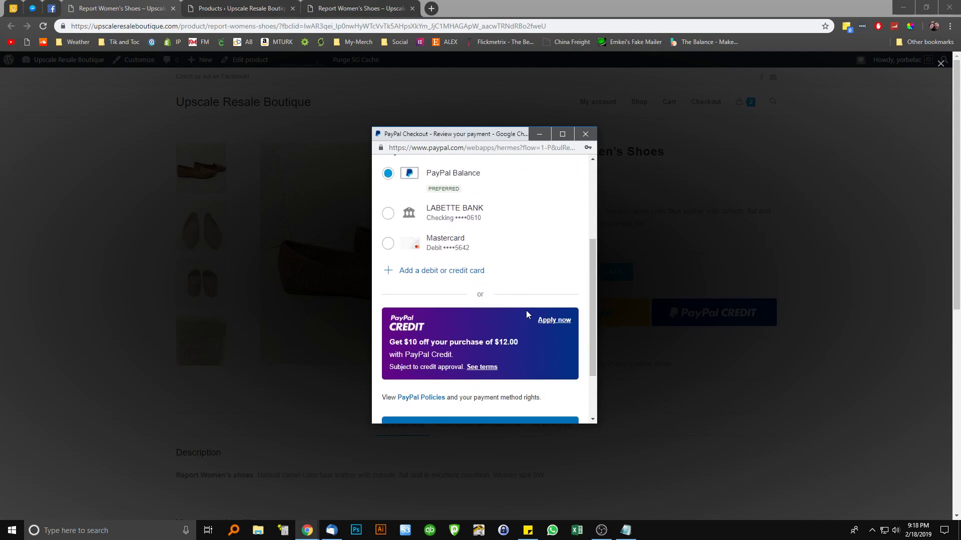
{"action": "left_click", "coordinate": [553, 350]}
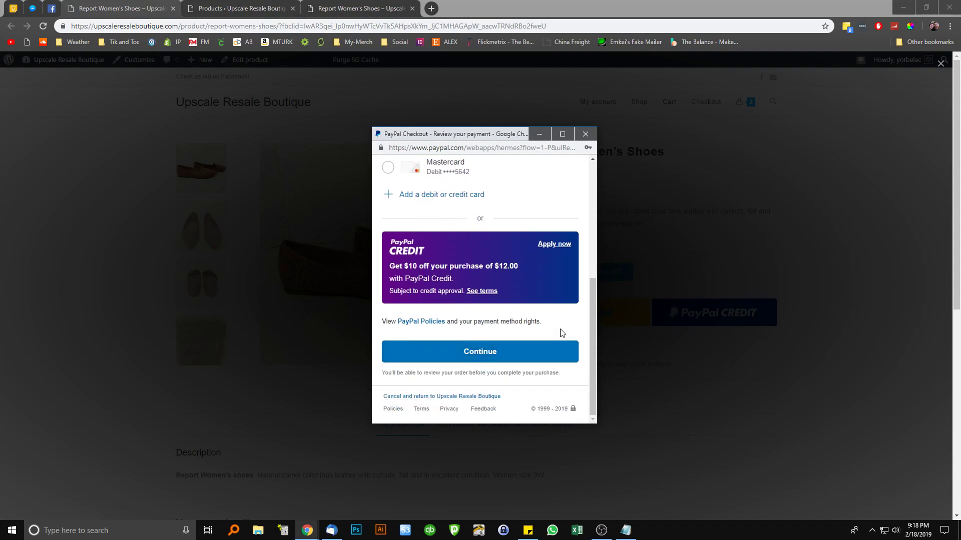
{"action": "scroll", "coordinate": [563, 333], "scroll_direction": "down", "scroll_amount": 5}
{"action": "scroll", "coordinate": [561, 323], "scroll_direction": "up", "scroll_amount": 1}
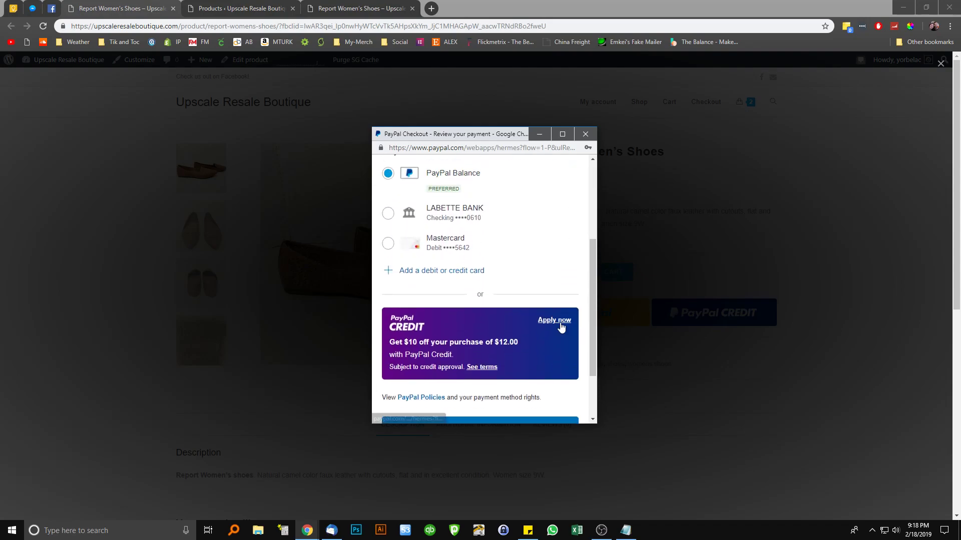
{"action": "scroll", "coordinate": [592, 362], "scroll_direction": "down", "scroll_amount": 1}
{"action": "scroll", "coordinate": [575, 370], "scroll_direction": "down", "scroll_amount": 1}
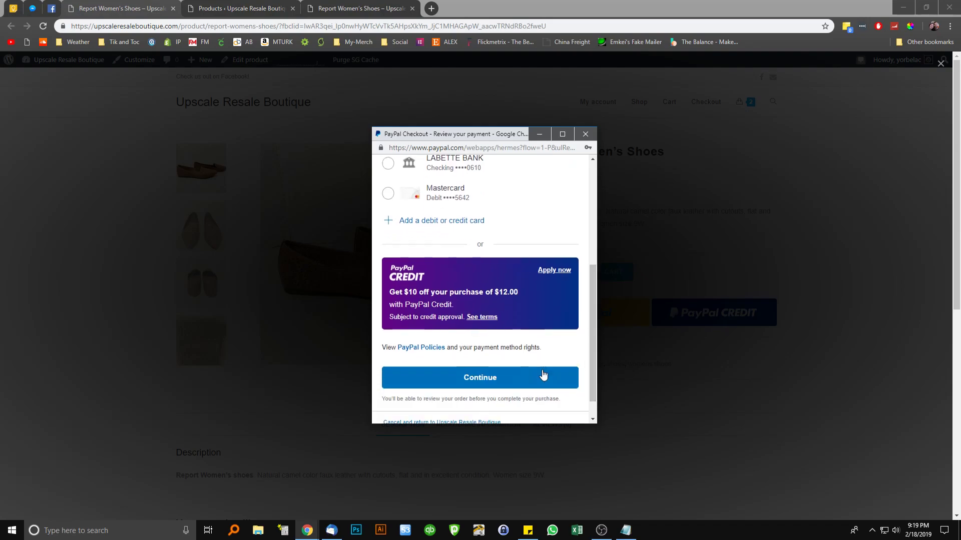
{"action": "left_click", "coordinate": [475, 384]}
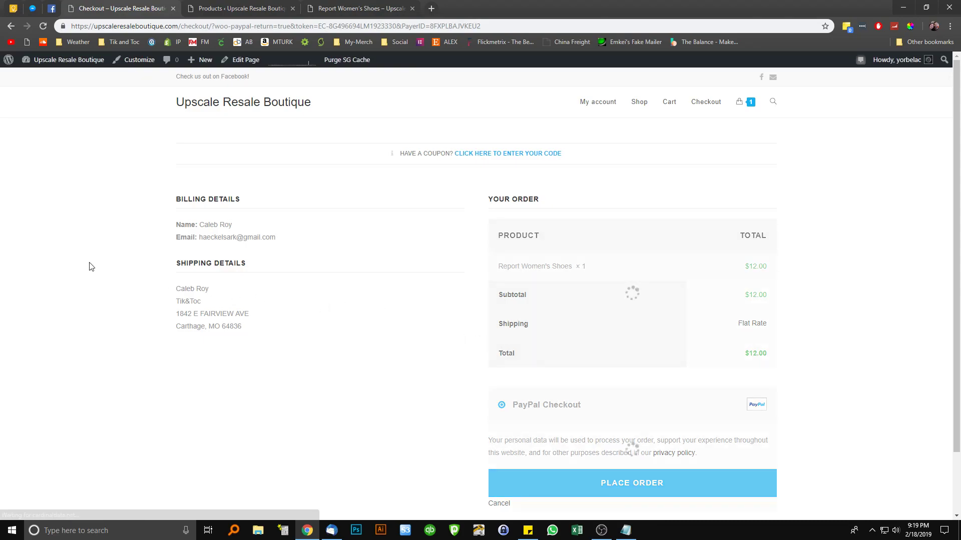
- Examine the shipping details and order summary on the checkout page, and return to the store's home page without placing the order
{"action": "scroll", "coordinate": [145, 258], "scroll_direction": "down", "scroll_amount": 1}
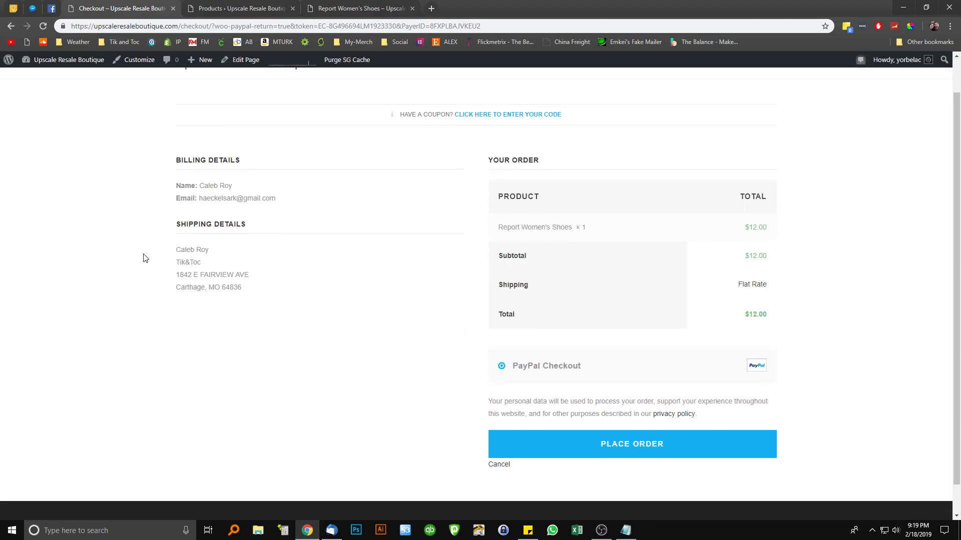
{"action": "left_click_drag", "start_coordinate": [305, 281], "coordinate": [183, 266]}
{"action": "left_click", "coordinate": [273, 280]}
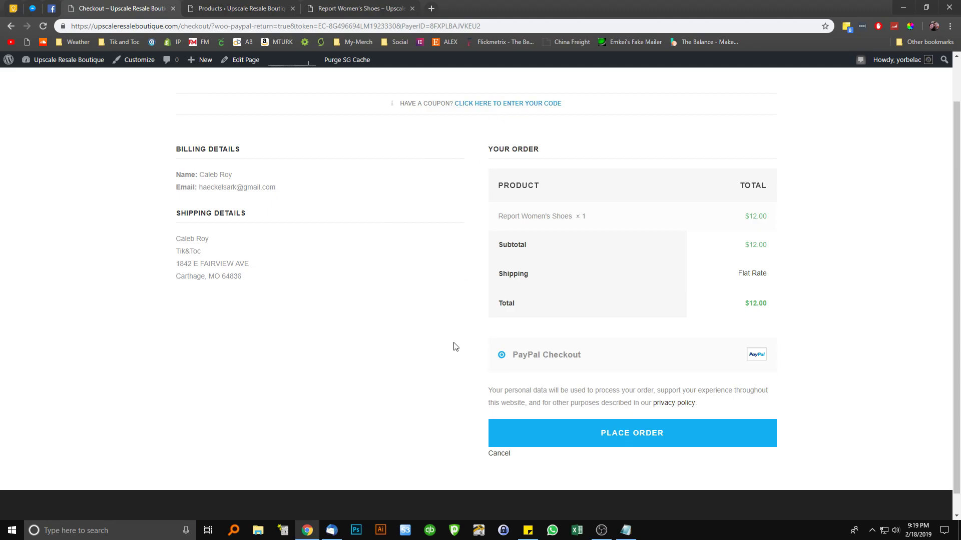
{"action": "scroll", "coordinate": [457, 331], "scroll_direction": "up", "scroll_amount": 1}
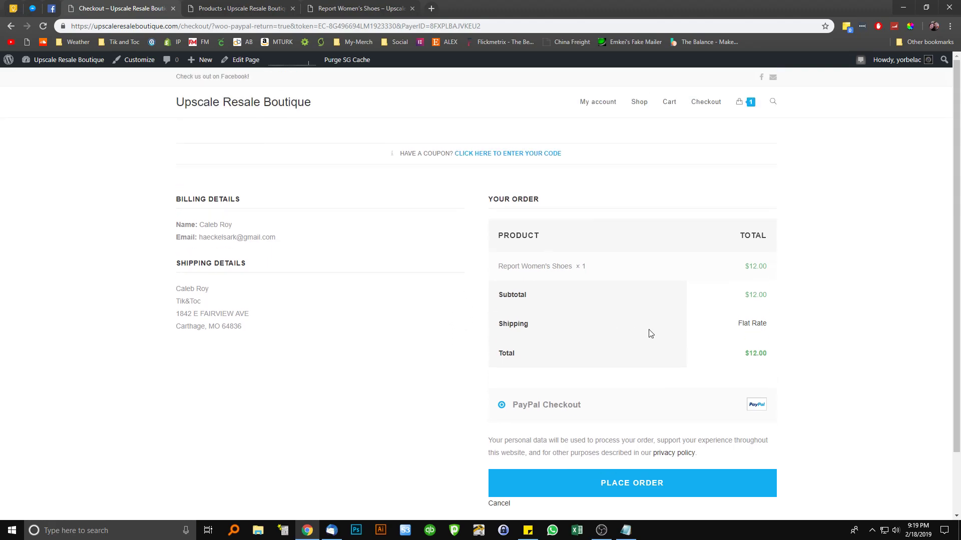
{"action": "left_click_drag", "start_coordinate": [234, 326], "coordinate": [176, 299]}
{"action": "left_click", "coordinate": [283, 326]}
{"action": "scroll", "coordinate": [292, 316], "scroll_direction": "down", "scroll_amount": 2}
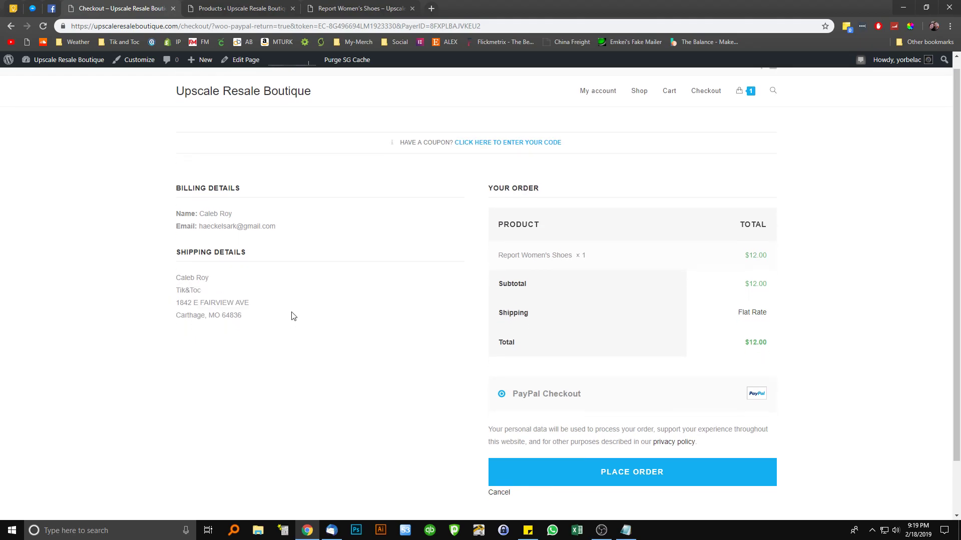
{"action": "scroll", "coordinate": [292, 315], "scroll_direction": "up", "scroll_amount": 2}
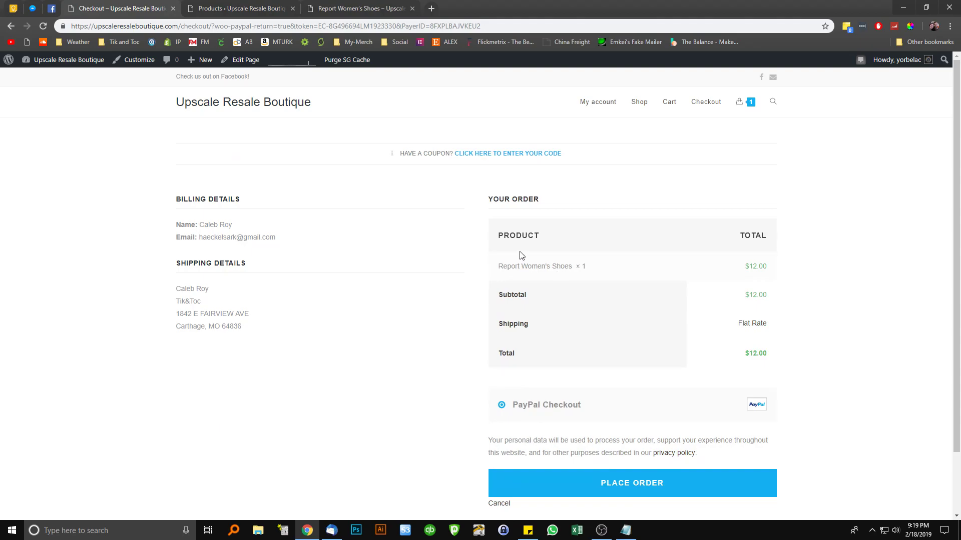
{"action": "left_click", "coordinate": [251, 102]}
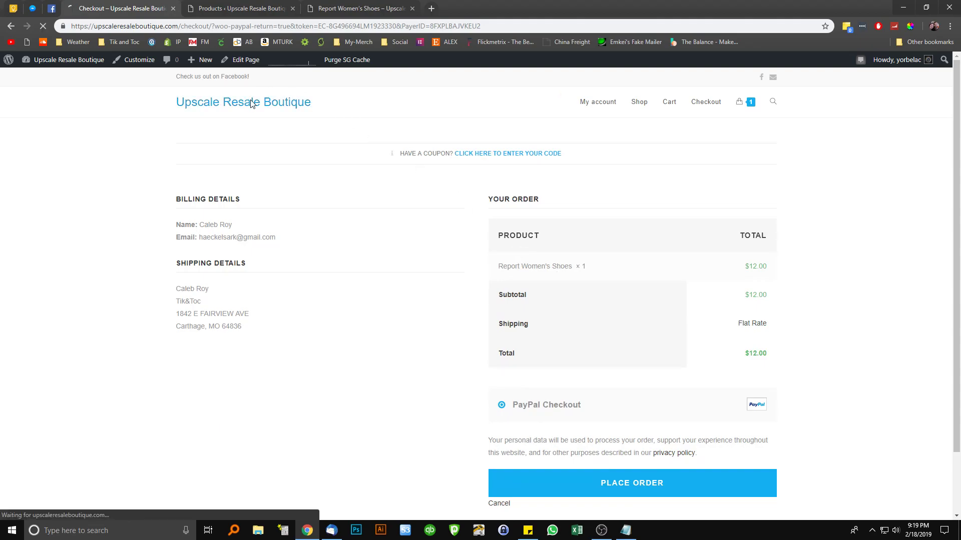